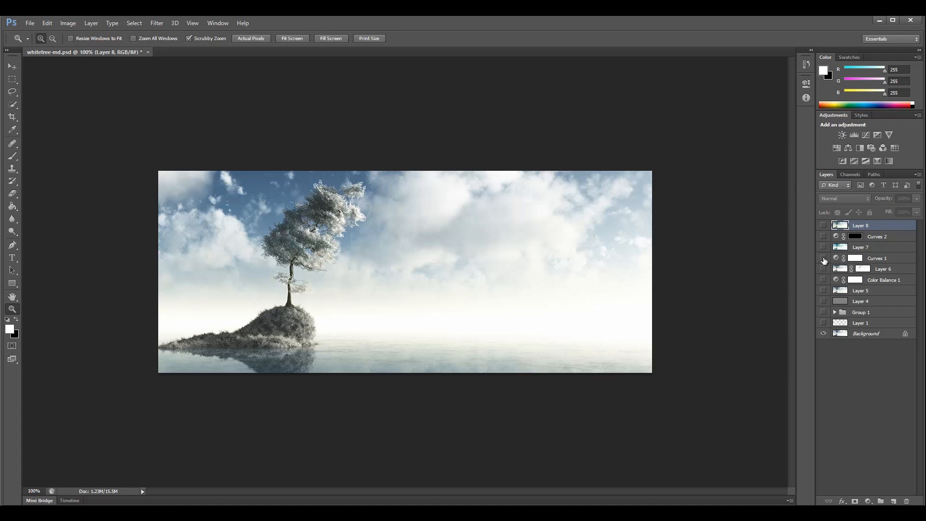
Step: Show Layer 8 to view the finished version of the tree image
click(823, 225)
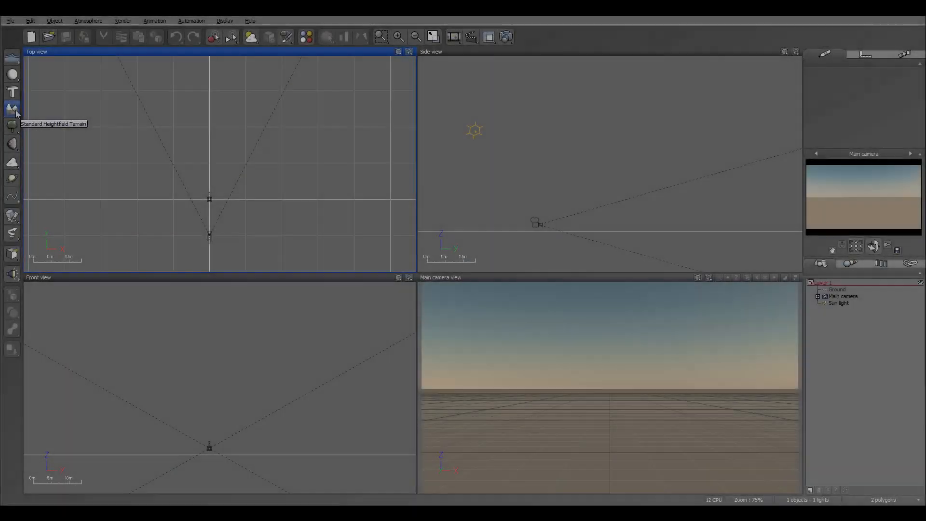
Step: In Vue, add a standard heightfield terrain and scale it down to about 50 m wide
click(12, 110)
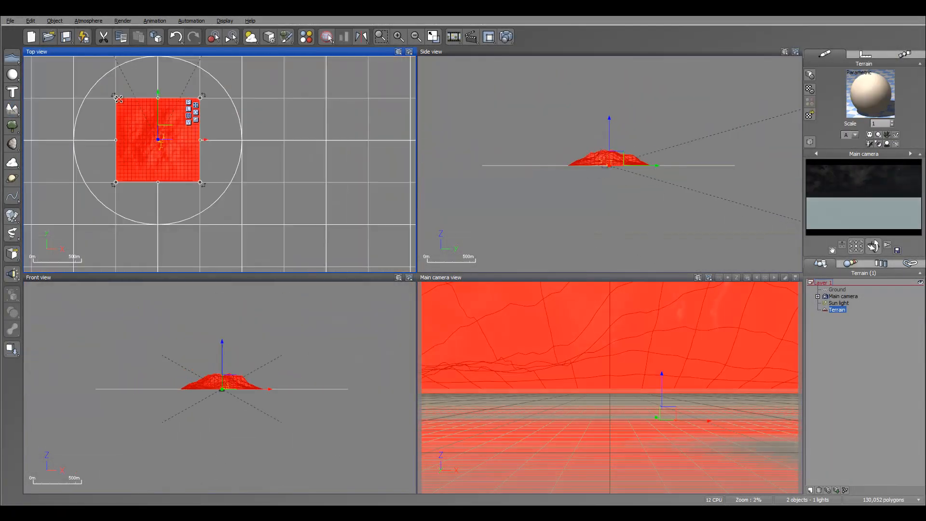
drag(115, 98, 165, 129)
scroll(161, 142, up, 8)
right_drag(155, 173, 183, 251)
drag(95, 104, 179, 189)
scroll(161, 181, up, 4)
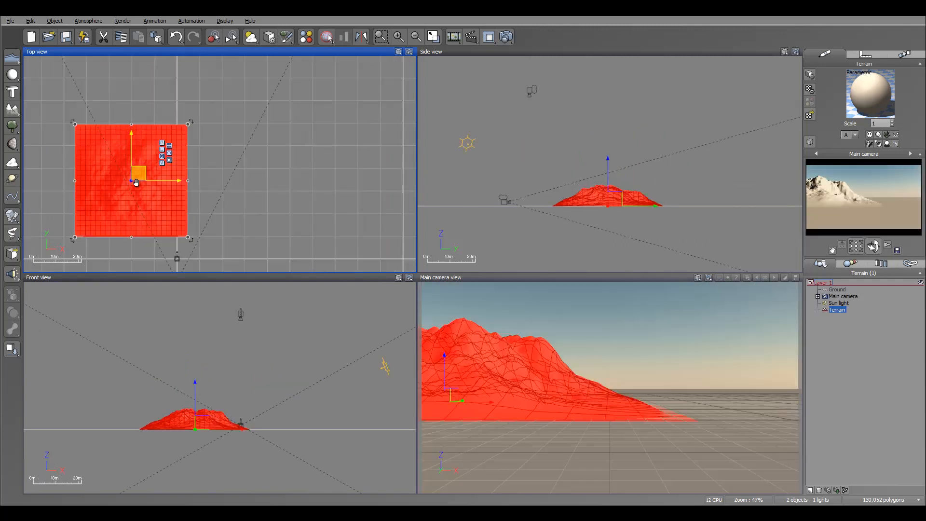
Step: Move the terrain sideways in plan so that it sits in front of the main camera
right_drag(136, 182, 187, 143)
scroll(189, 157, up, 2)
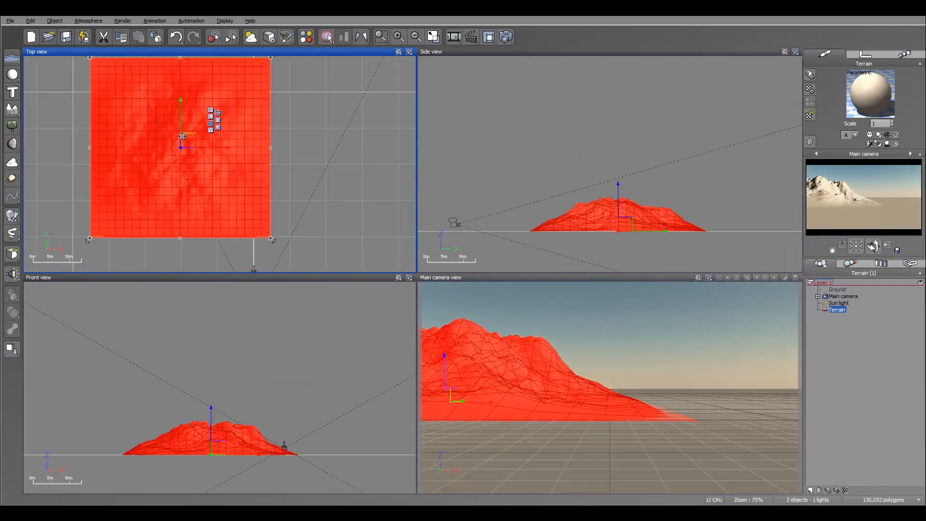
drag(191, 140, 219, 163)
scroll(208, 156, down, 2)
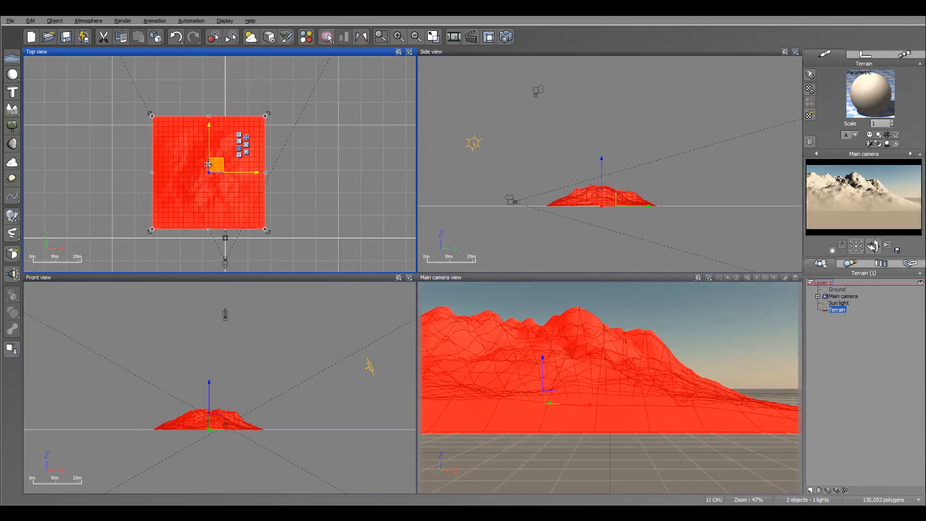
Step: Open the terrain for editing and reset it to a completely flat surface
right_click(196, 169)
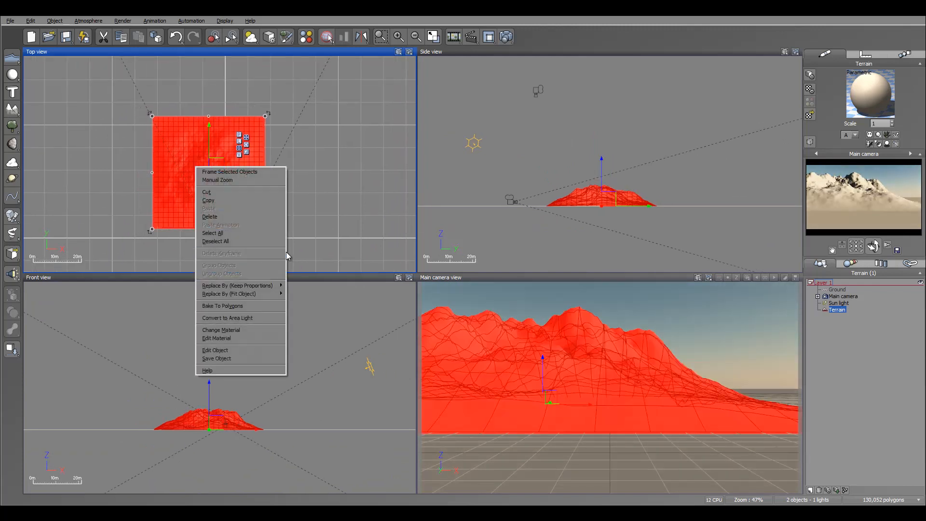
click(259, 350)
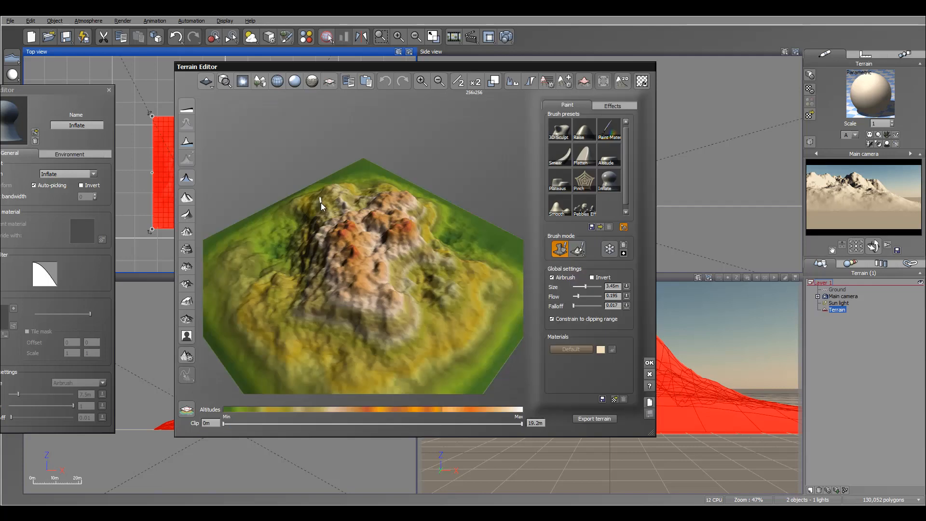
click(185, 108)
right_drag(392, 201, 349, 241)
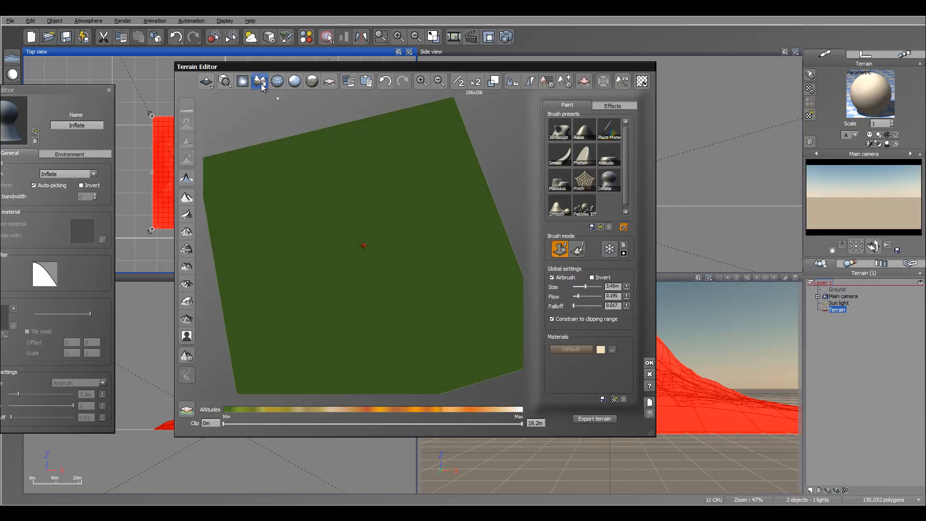
click(260, 82)
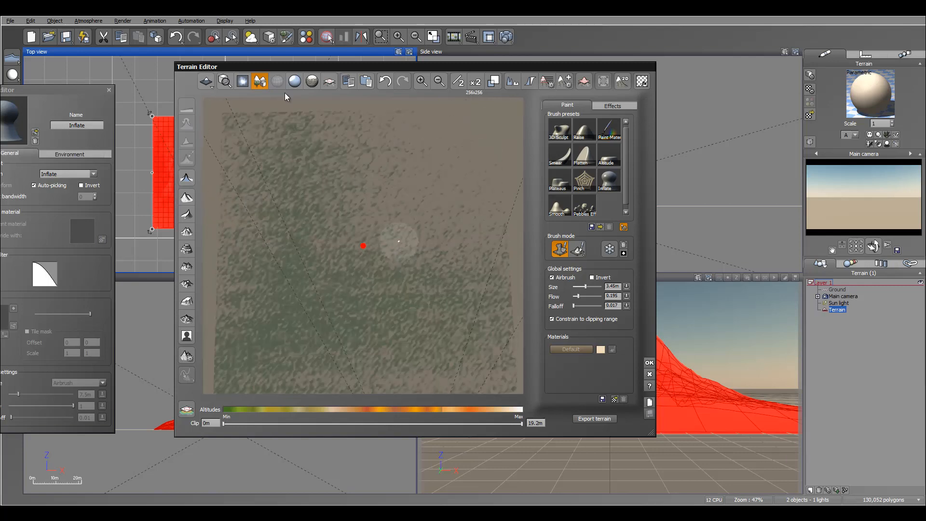
click(259, 83)
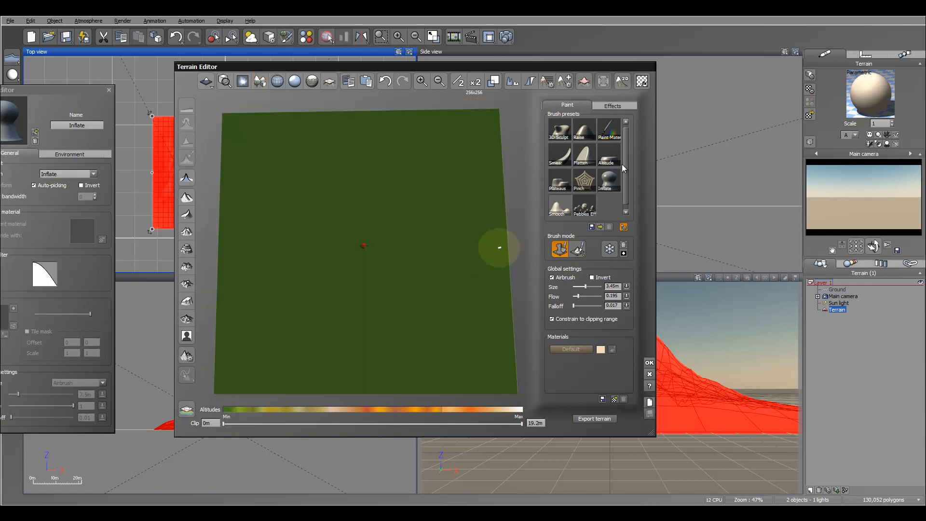
Step: Sculpt a rounded mound near the middle of the flat terrain with the Inflate brush
click(610, 180)
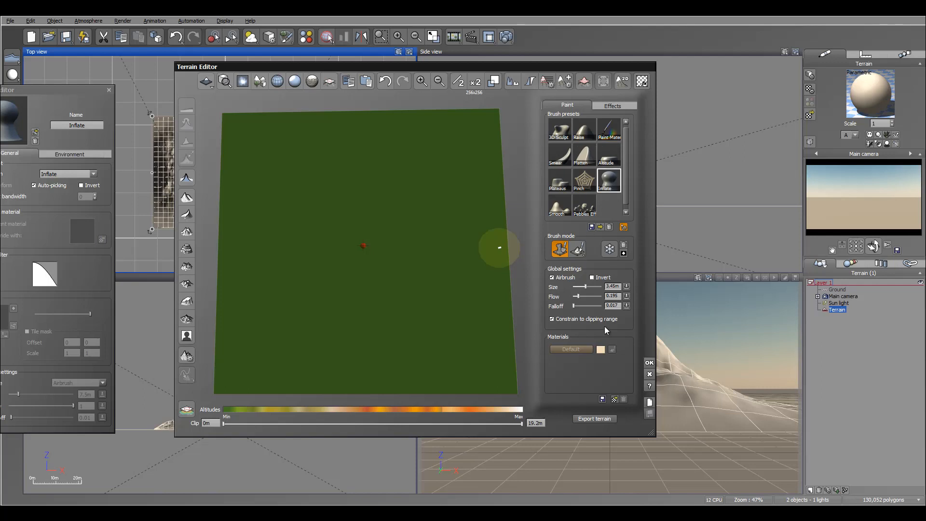
mouse_move(339, 269)
right_down()
mouse_move(364, 262)
mouse_move(372, 247)
mouse_move(379, 255)
mouse_move(377, 247)
mouse_move(363, 279)
mouse_move(362, 266)
right_up()
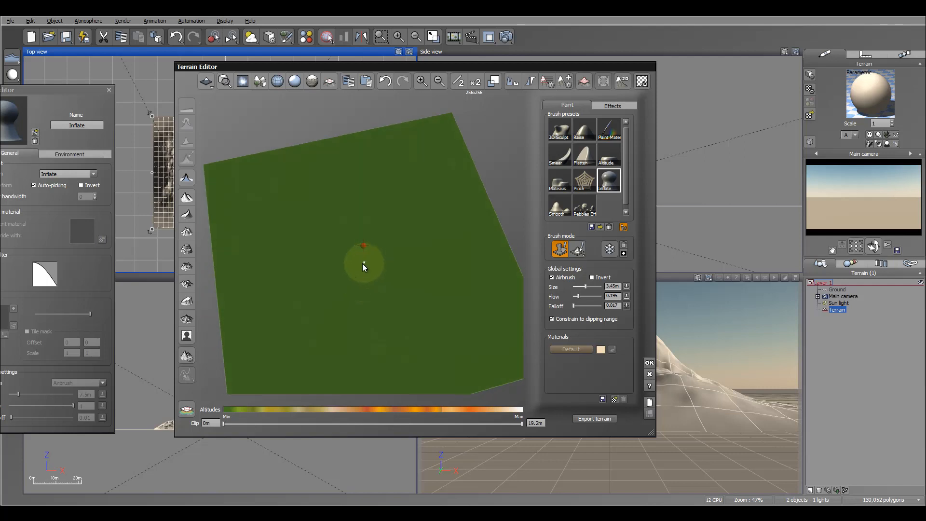
drag(363, 263, 364, 266)
right_drag(364, 266, 366, 227)
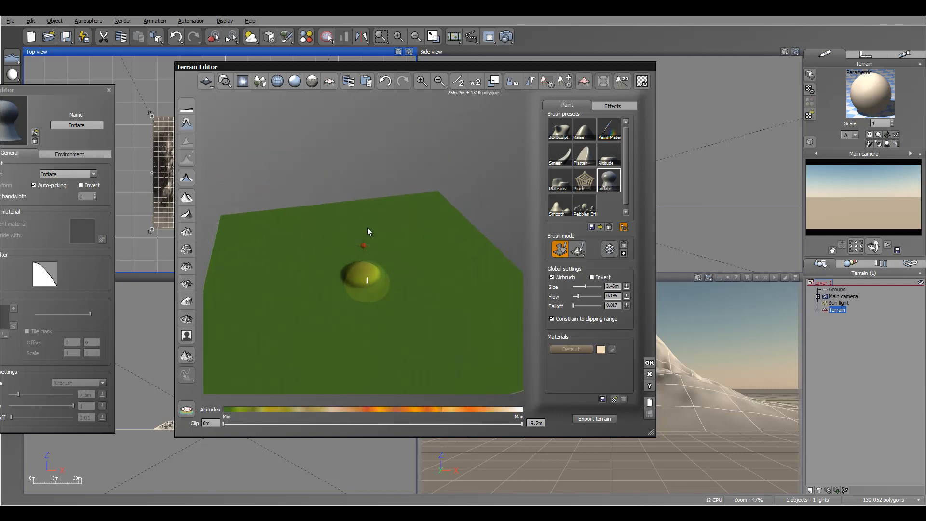
drag(363, 266, 375, 282)
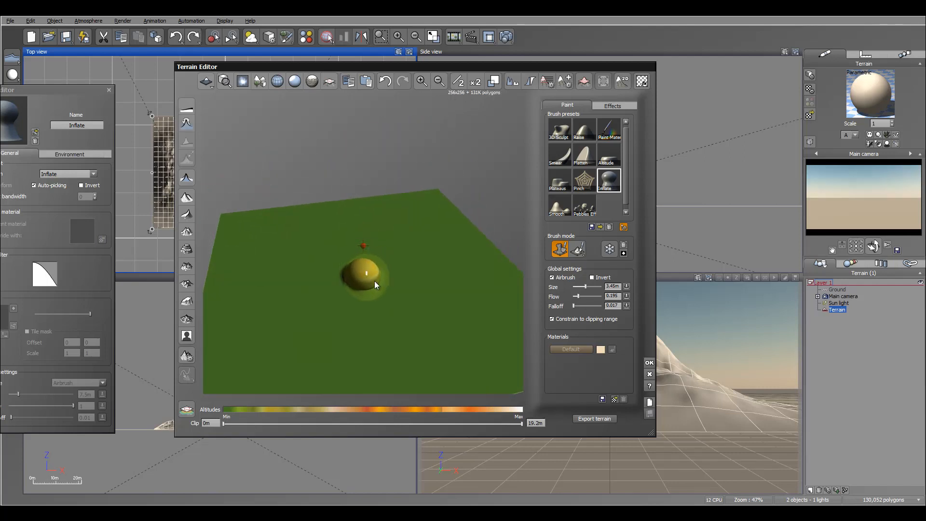
right_drag(374, 281, 369, 239)
drag(363, 262, 363, 262)
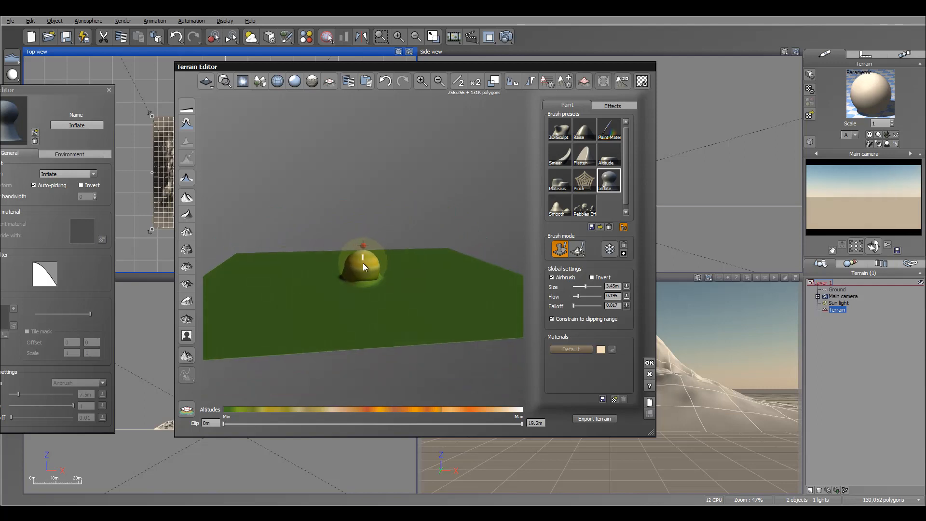
Step: Enlarge the mound into a bulging boulder and inflate several lower lumps around it
mouse_move(363, 263)
right_down()
mouse_move(413, 248)
mouse_move(423, 270)
mouse_move(456, 269)
mouse_move(380, 268)
right_up()
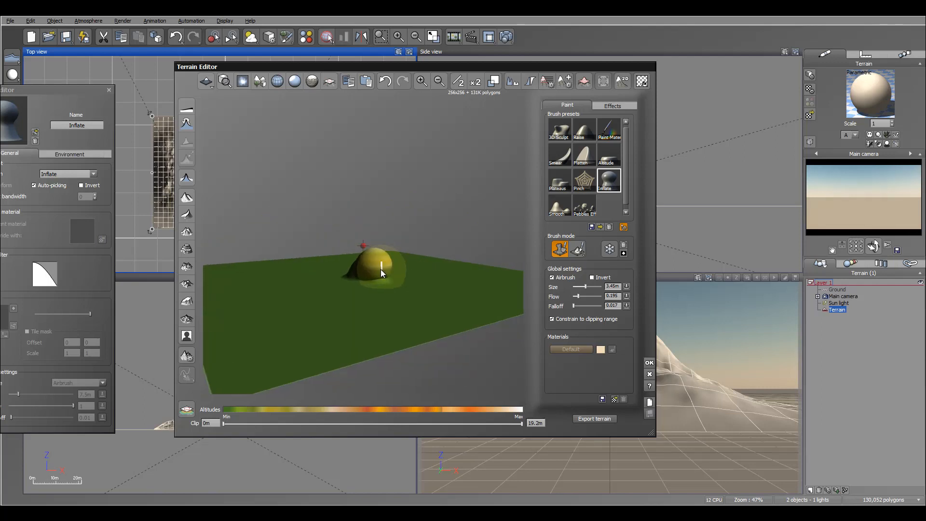
drag(380, 269, 381, 270)
mouse_move(381, 270)
right_down()
mouse_move(438, 260)
mouse_move(430, 295)
mouse_move(389, 300)
right_up()
mouse_move(388, 296)
mouse_down()
mouse_move(361, 288)
mouse_move(374, 281)
mouse_move(345, 280)
mouse_move(325, 294)
mouse_move(324, 308)
mouse_move(328, 280)
mouse_move(339, 273)
mouse_up()
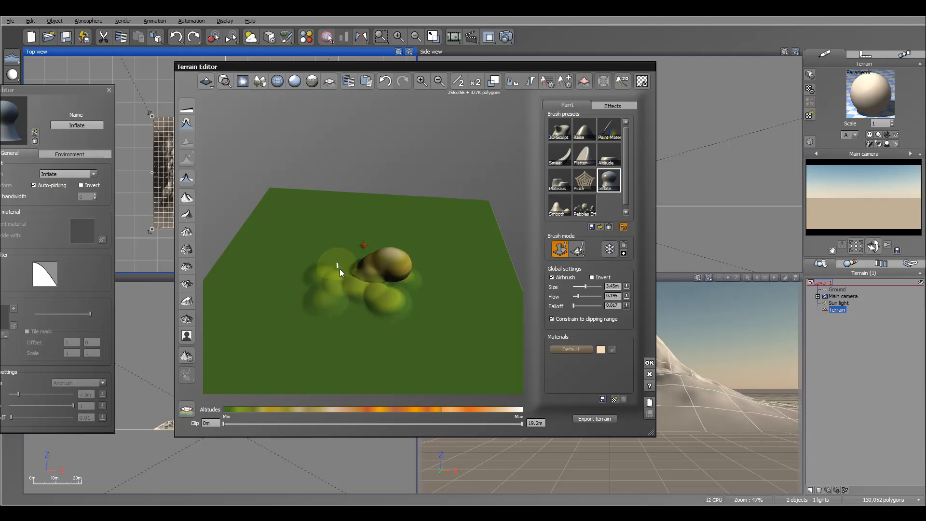
mouse_move(420, 268)
right_down()
mouse_move(390, 302)
mouse_move(356, 295)
mouse_move(447, 265)
mouse_move(447, 239)
mouse_move(477, 248)
mouse_move(491, 283)
mouse_move(382, 288)
right_up()
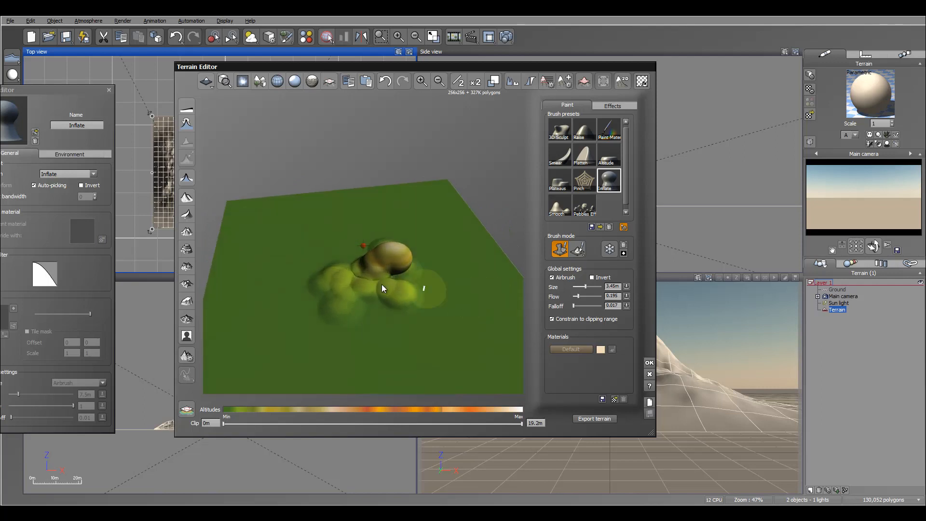
right_drag(457, 296, 413, 315)
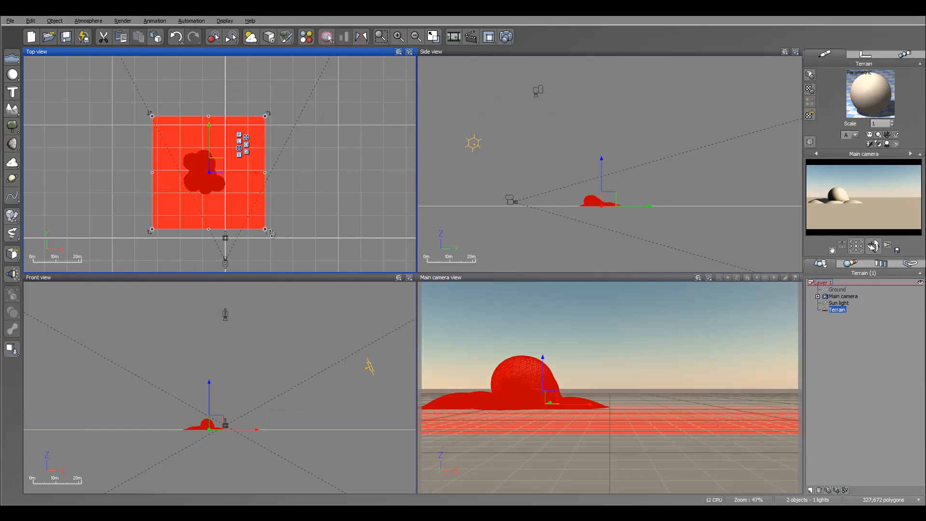
Step: Rotate the terrain about a quarter turn in plan, then reposition and turn the main camera to reframe the mound
drag(268, 234, 271, 128)
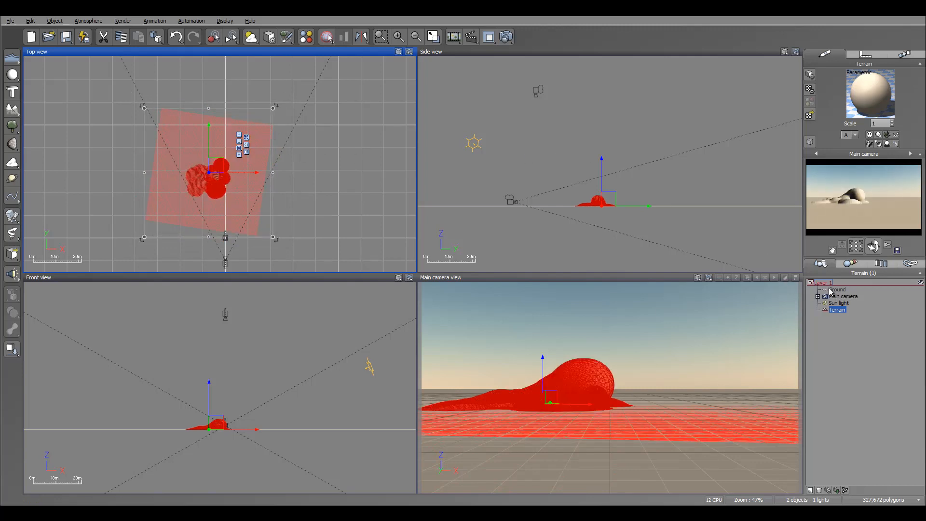
click(842, 296)
drag(618, 155, 620, 157)
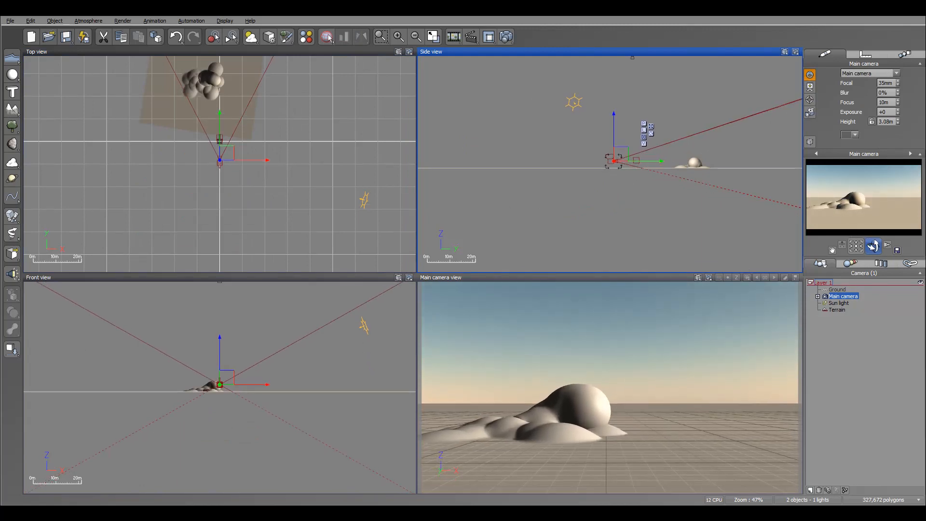
drag(873, 246, 756, 317)
drag(886, 247, 849, 321)
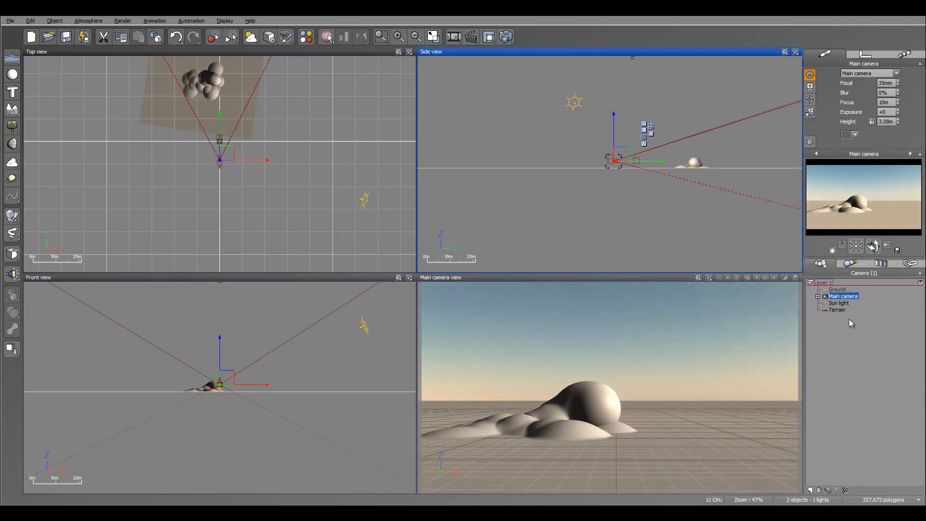
Step: Assign the Rocks and Plants material from the Landscapes collection to the terrain
click(837, 310)
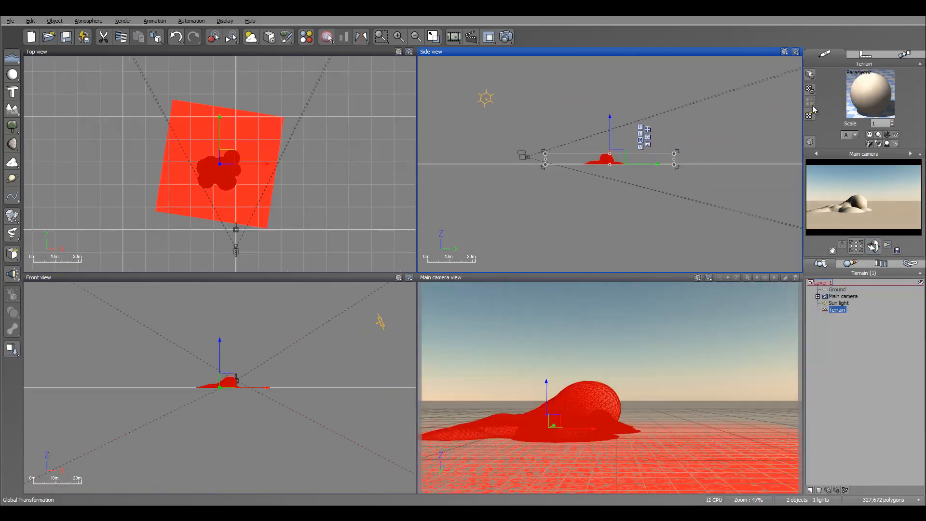
click(811, 116)
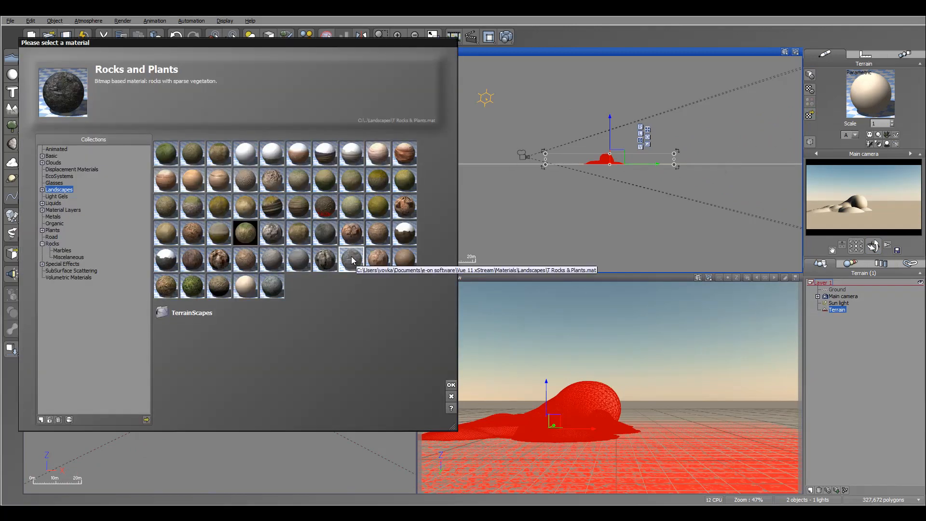
click(451, 384)
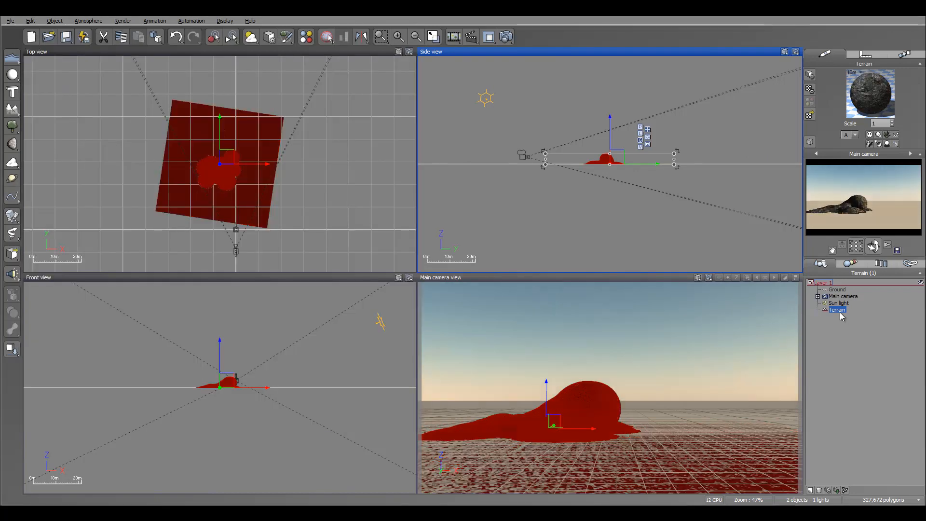
Step: Assign a white, snow-like material from the Landscapes collection to the ground plane
click(837, 289)
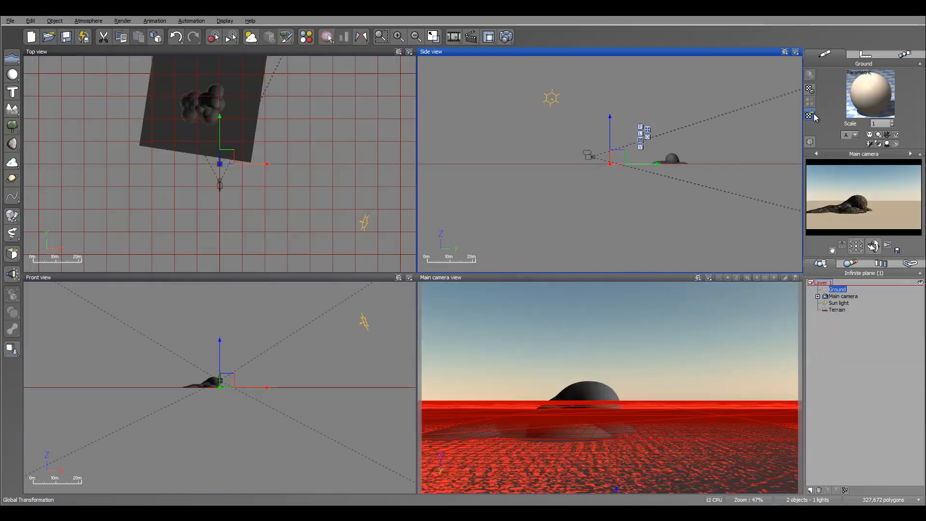
click(810, 115)
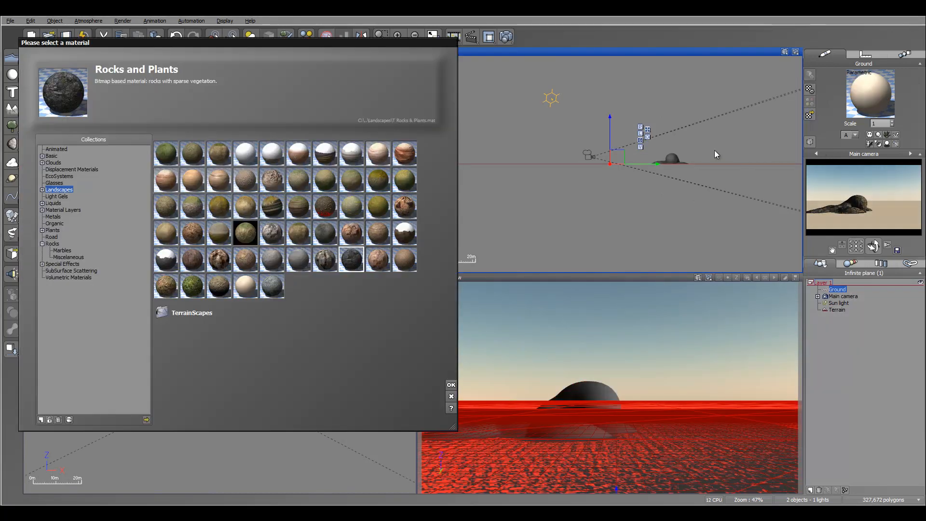
click(245, 149)
click(451, 385)
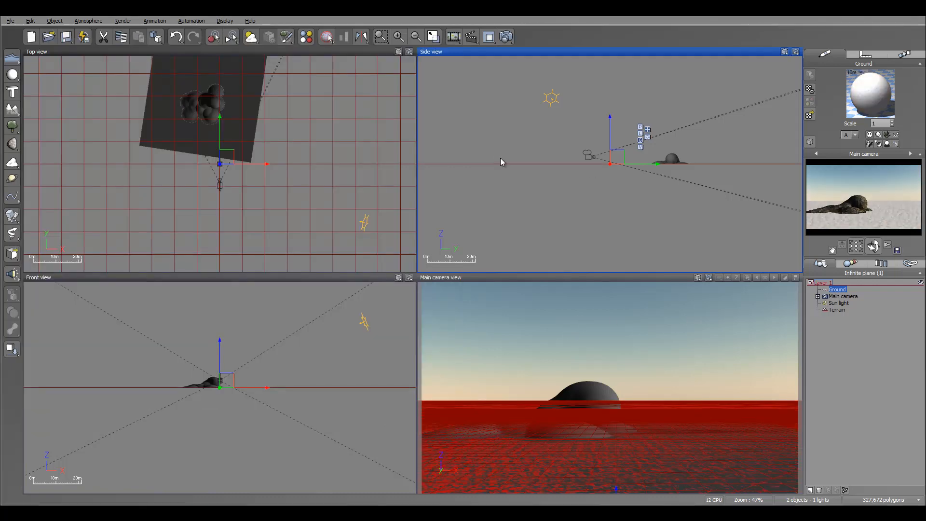
right_drag(556, 126, 500, 157)
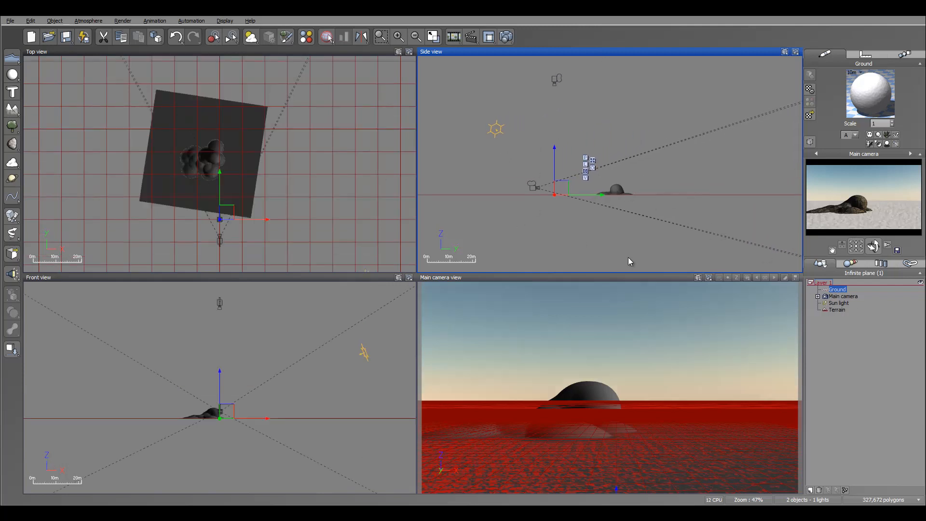
Step: Open the terrain's Rocks and Plants material for editing and change its type to EcoSystem/Particles
click(837, 310)
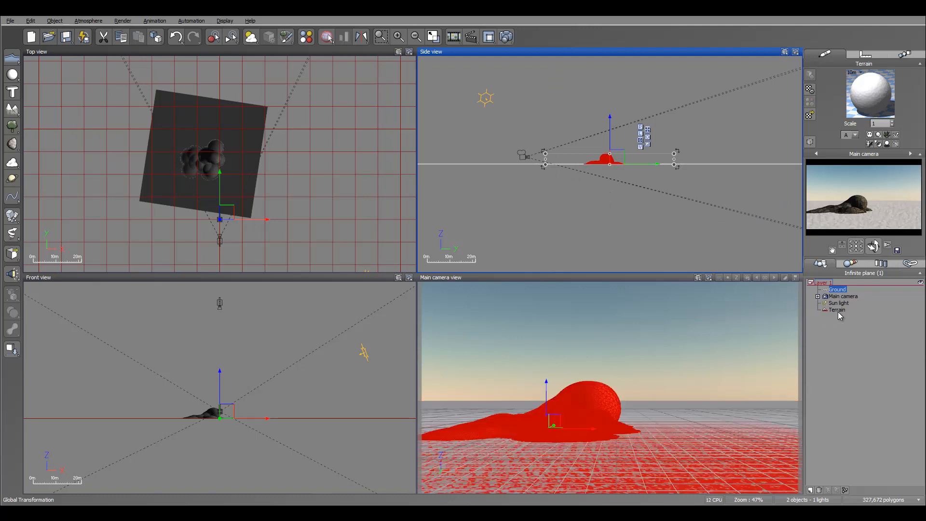
double_click(876, 85)
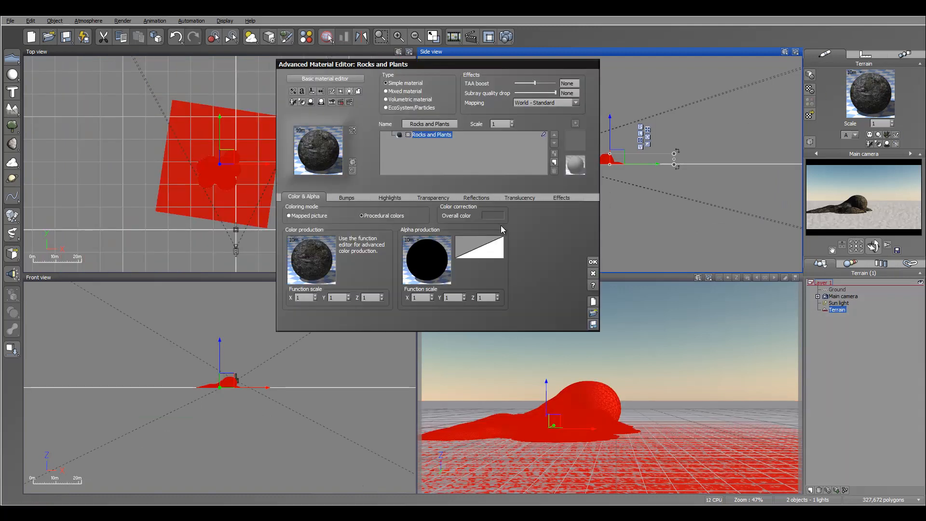
click(410, 108)
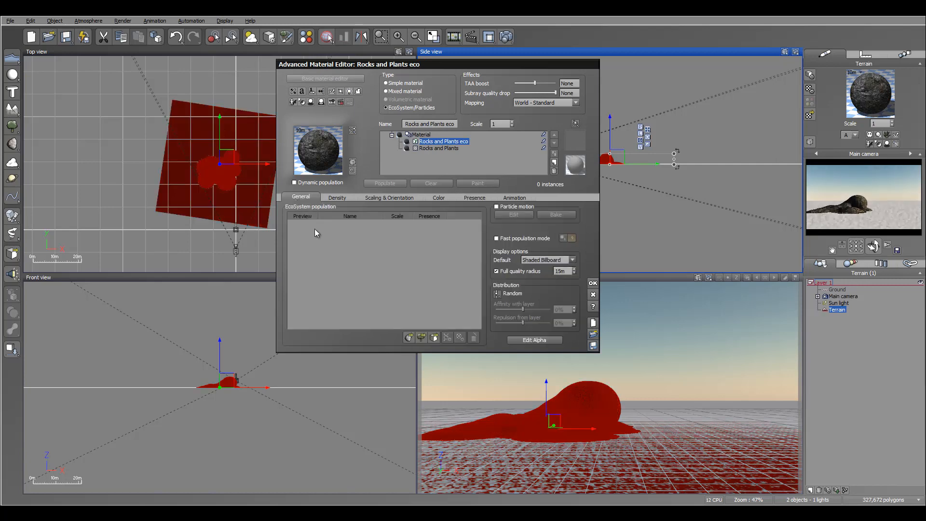
Step: Add the Long Grass plant from the Grasses - Plants collection to the EcoSystem population
click(421, 338)
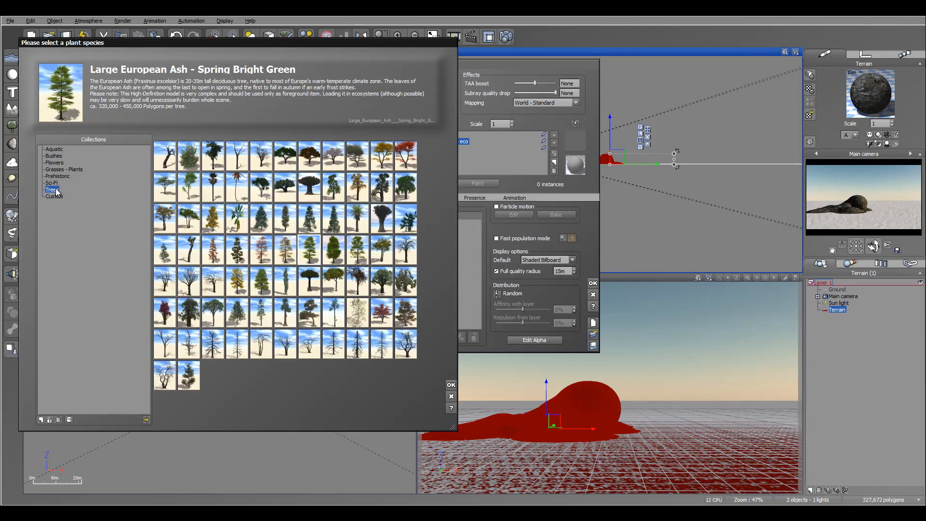
click(57, 170)
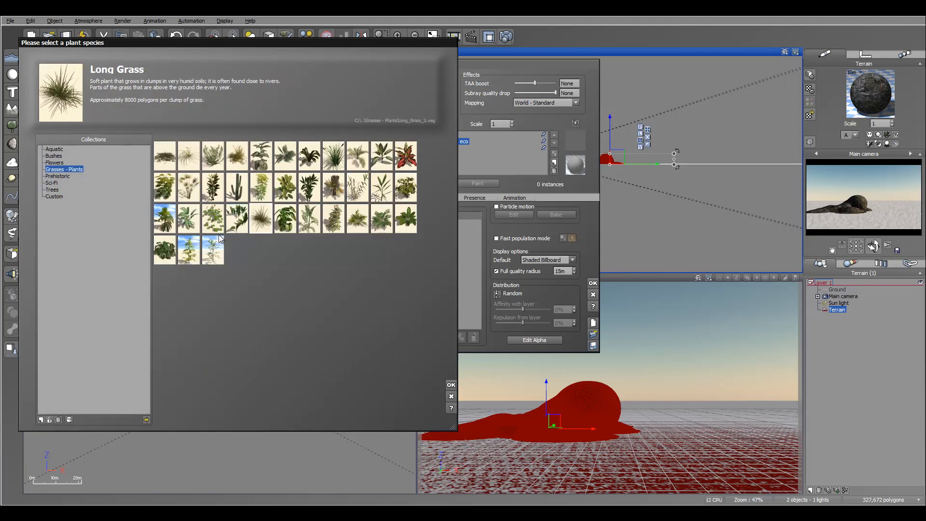
click(448, 385)
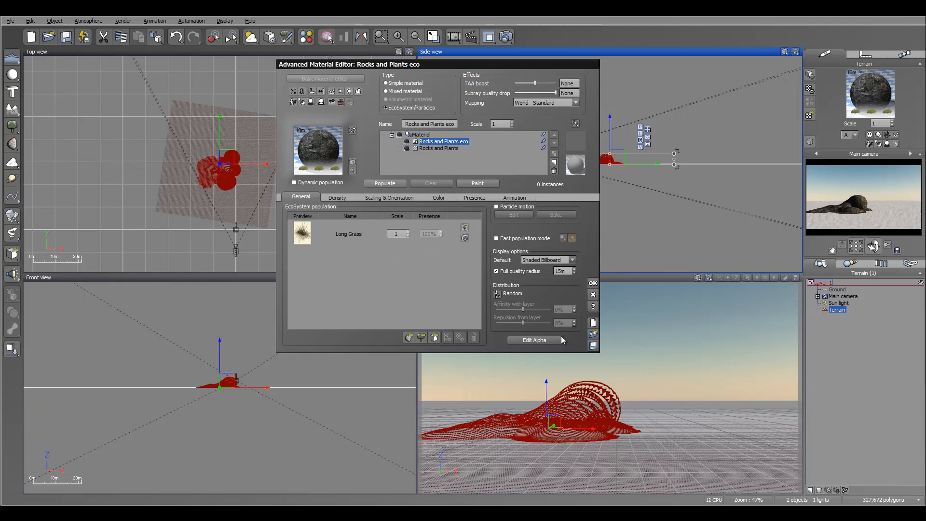
Step: Populate the terrain with Long Grass using 360° population and an altitude range starting at -0.73
click(337, 197)
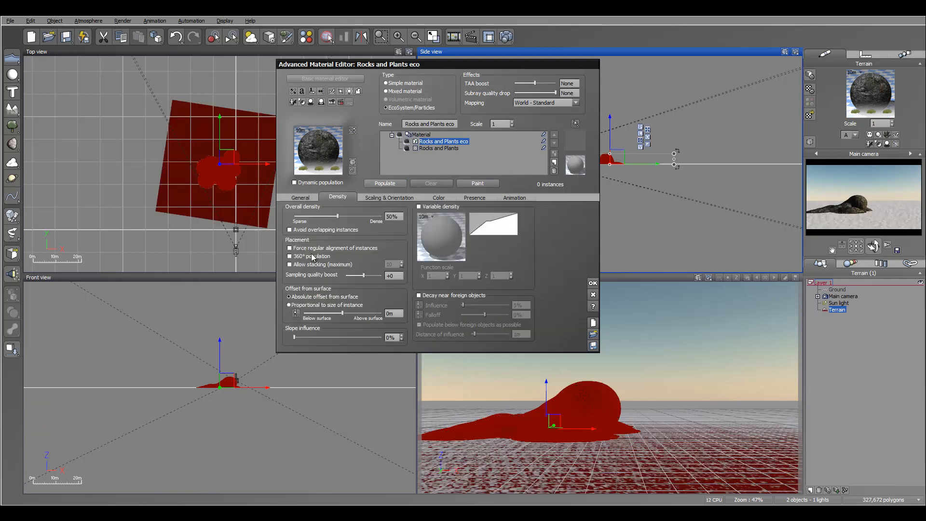
click(294, 257)
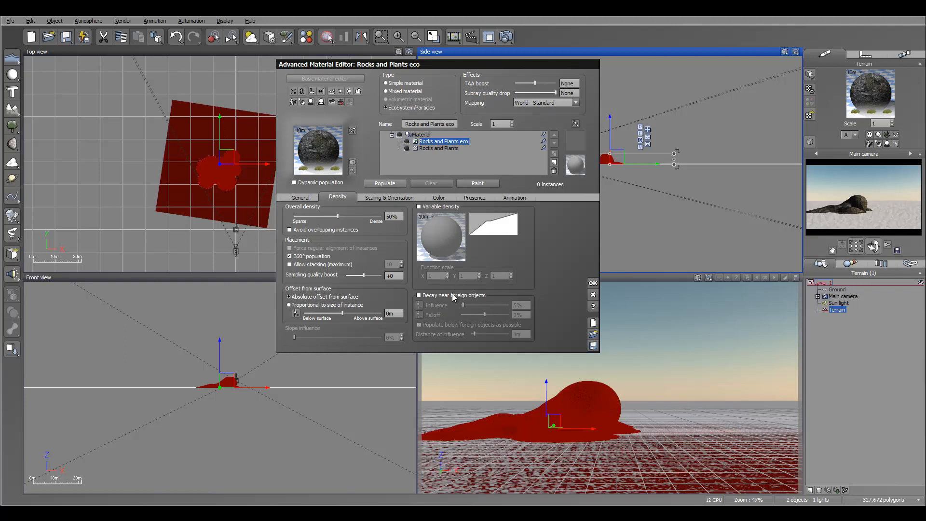
click(477, 198)
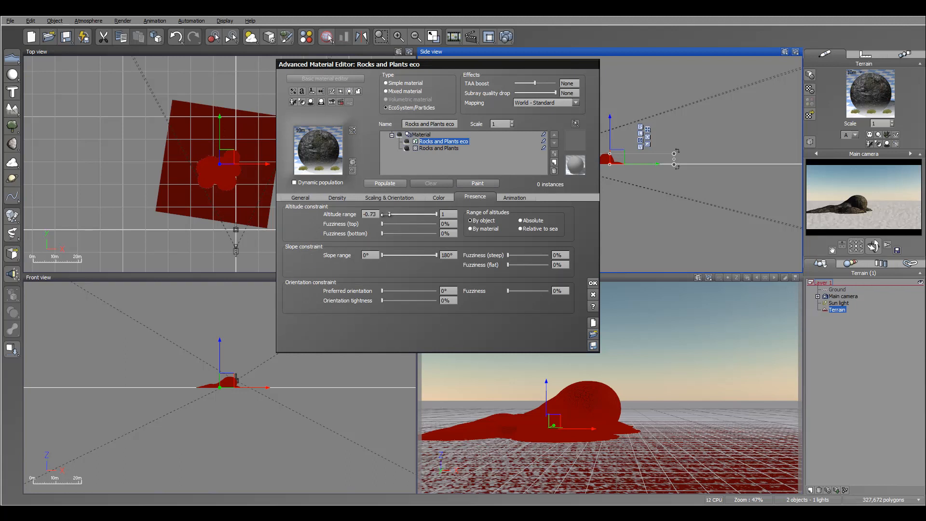
click(391, 185)
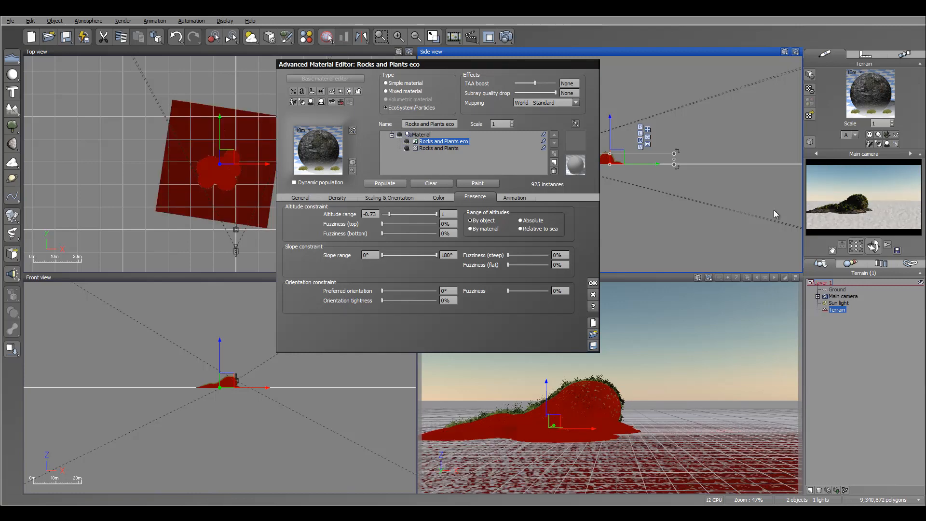
drag(393, 214, 398, 214)
Step: Raise the overall density to 57%, repopulate the grass EcoSystem and accept the material changes
click(338, 197)
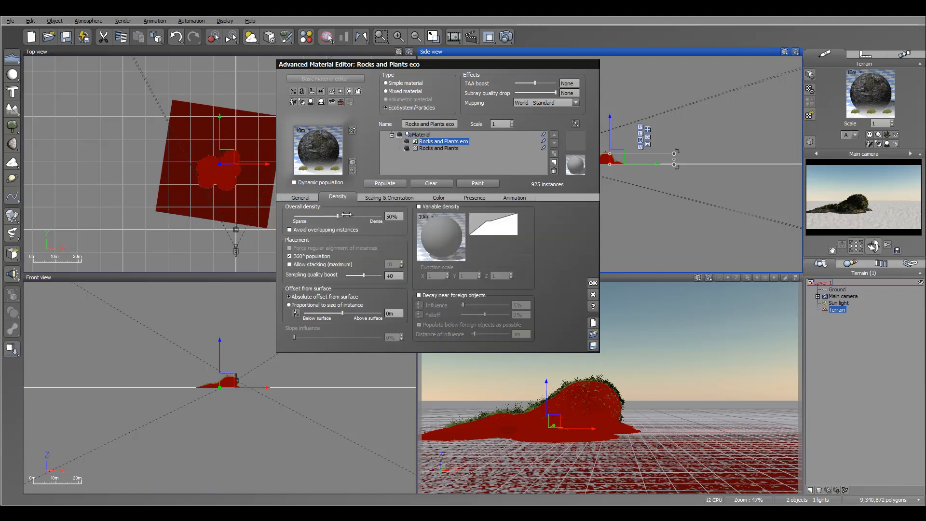
drag(350, 215, 352, 215)
click(384, 184)
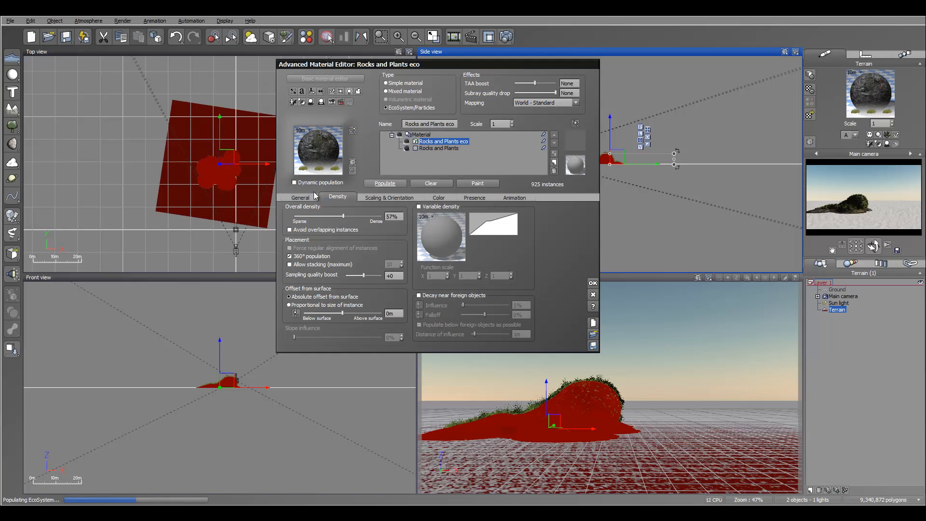
click(304, 196)
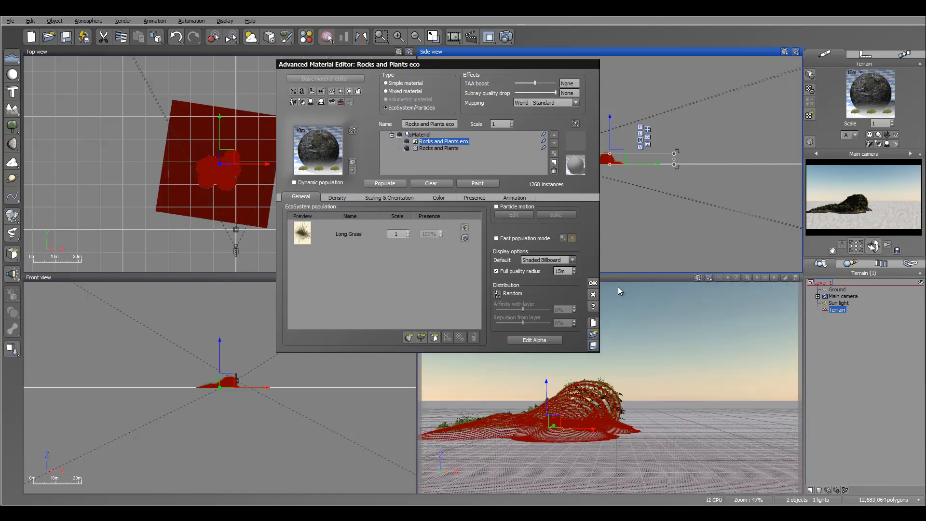
click(593, 284)
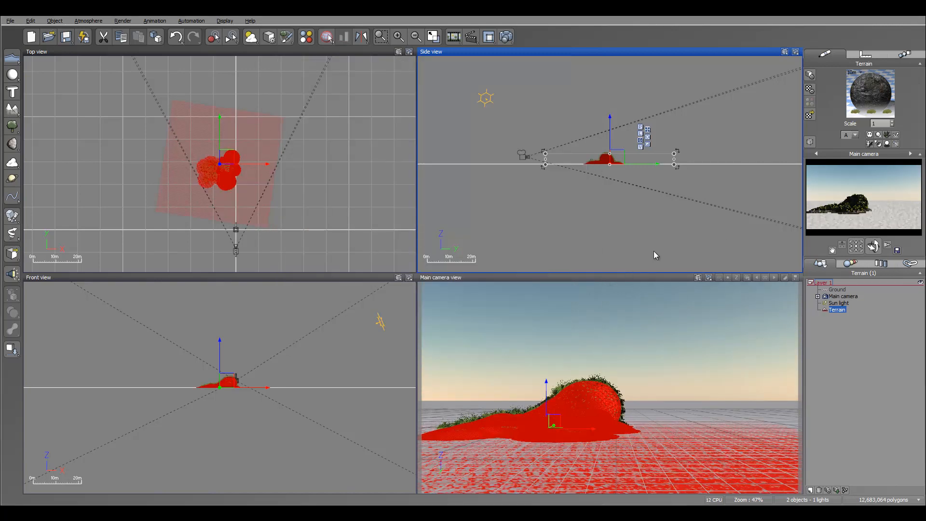
Step: Add the Large European Ash - Spring Bright Green from the Trees collection to the scene
right_drag(623, 165, 618, 210)
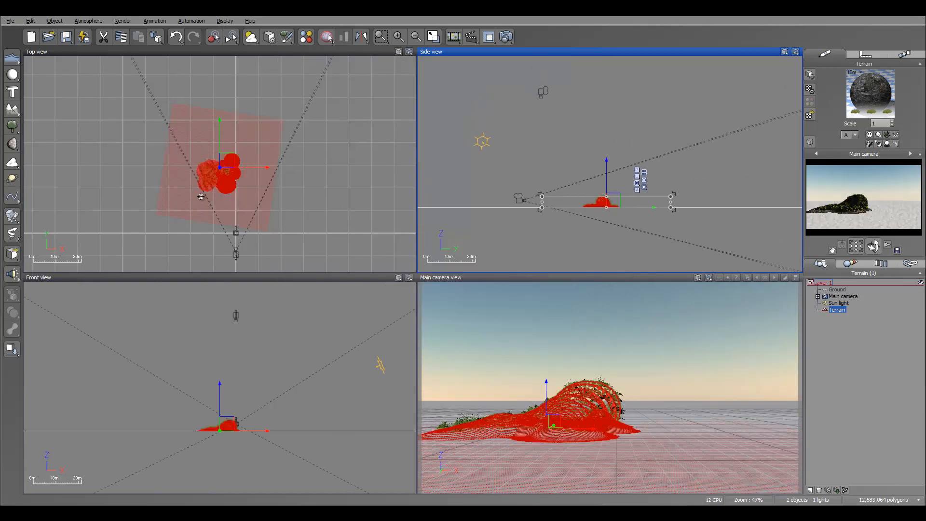
click(12, 127)
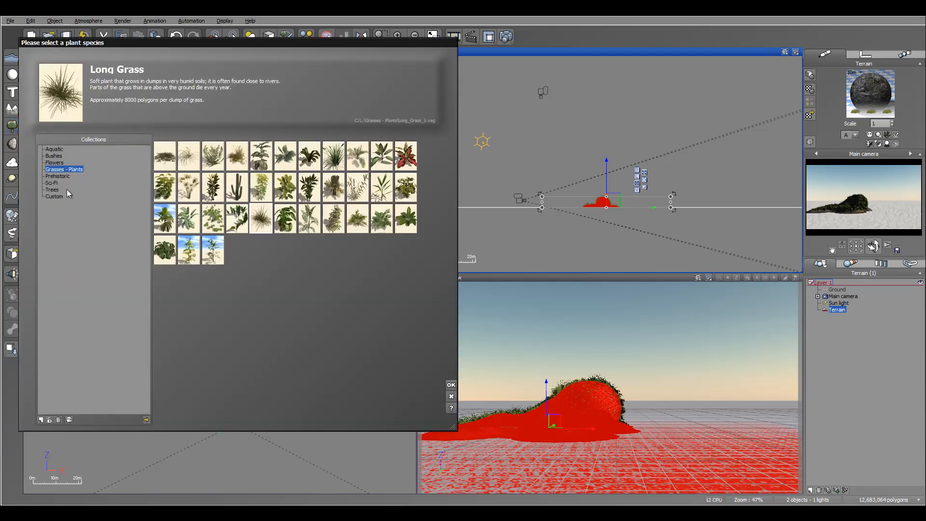
click(53, 189)
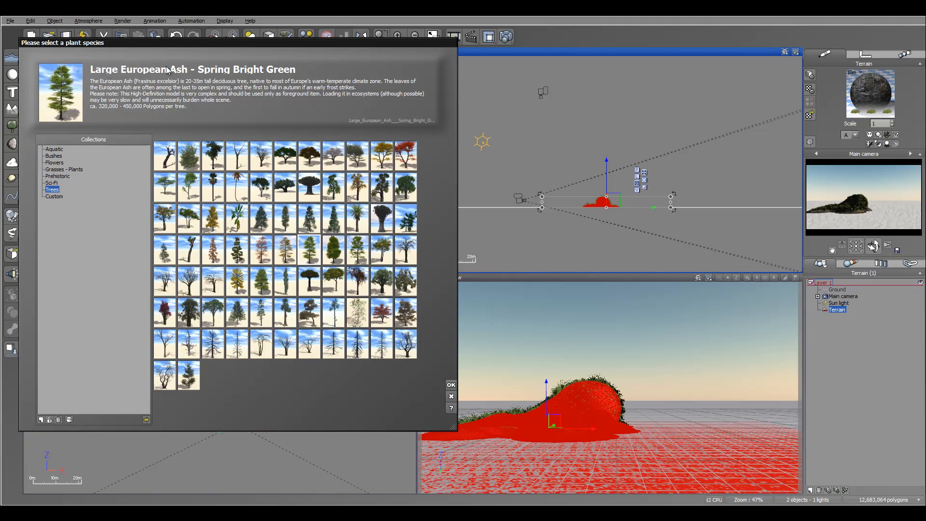
click(451, 384)
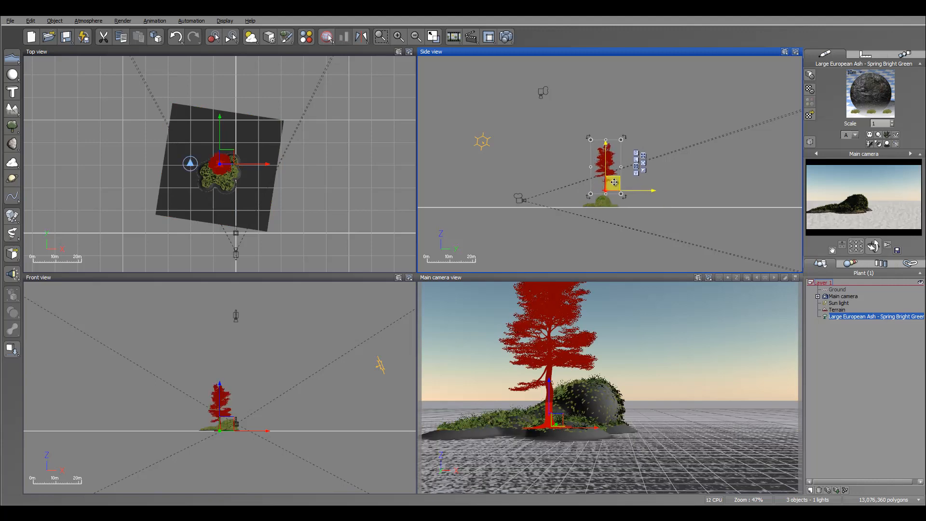
Step: Move the ash tree so its base stands on the highest part of the grassy mound
drag(614, 182, 610, 189)
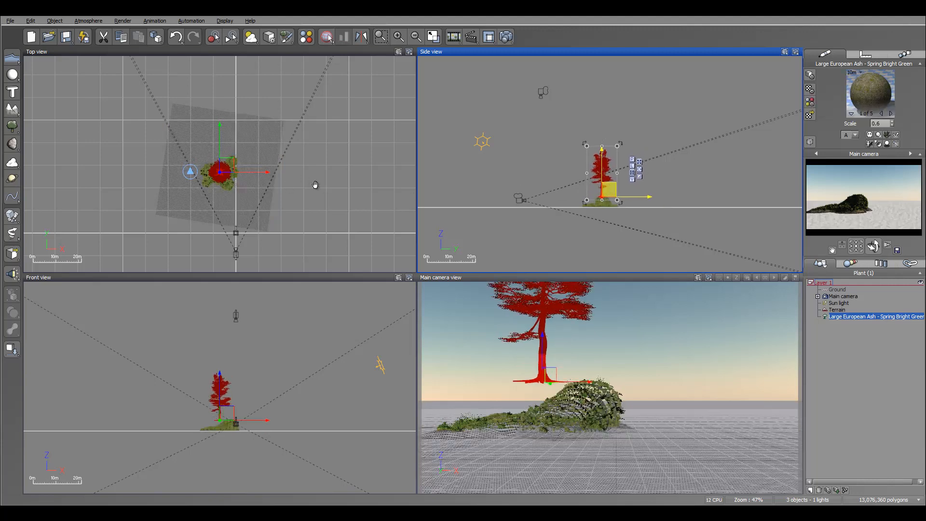
drag(315, 185, 400, 190)
scroll(299, 180, up, 6)
drag(275, 192, 165, 182)
drag(243, 163, 290, 161)
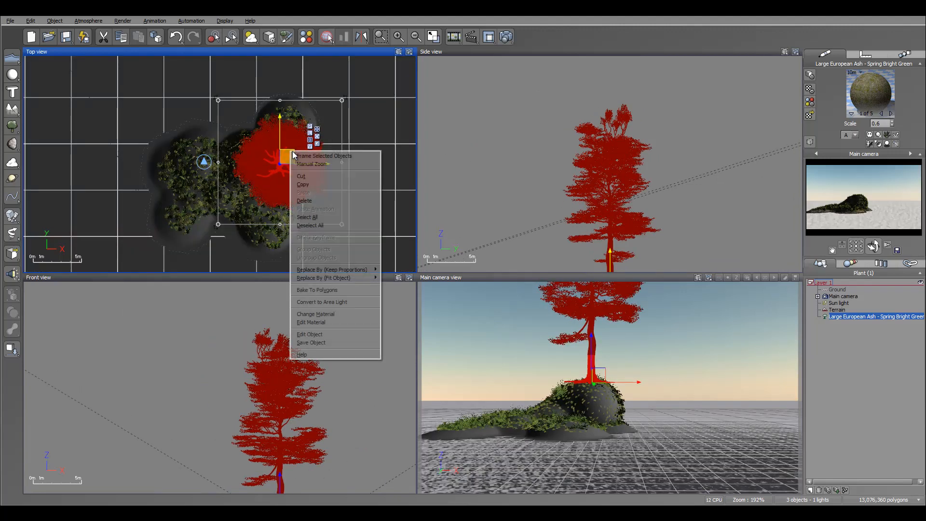
Step: Edit the ash tree for all trunk and branch subsets, setting Diameter to -27 and Gnarl to +32
right_click(290, 151)
click(324, 335)
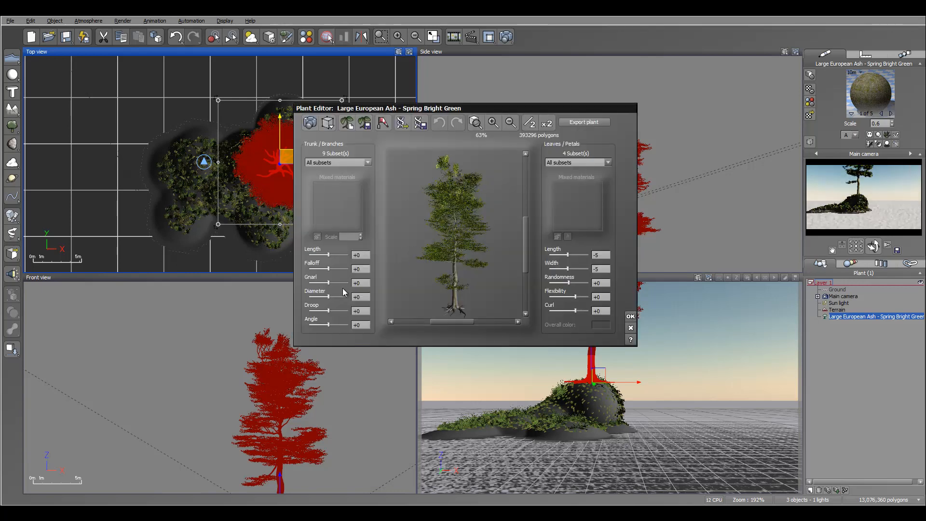
drag(328, 296, 326, 297)
drag(332, 284, 341, 284)
drag(462, 309, 454, 309)
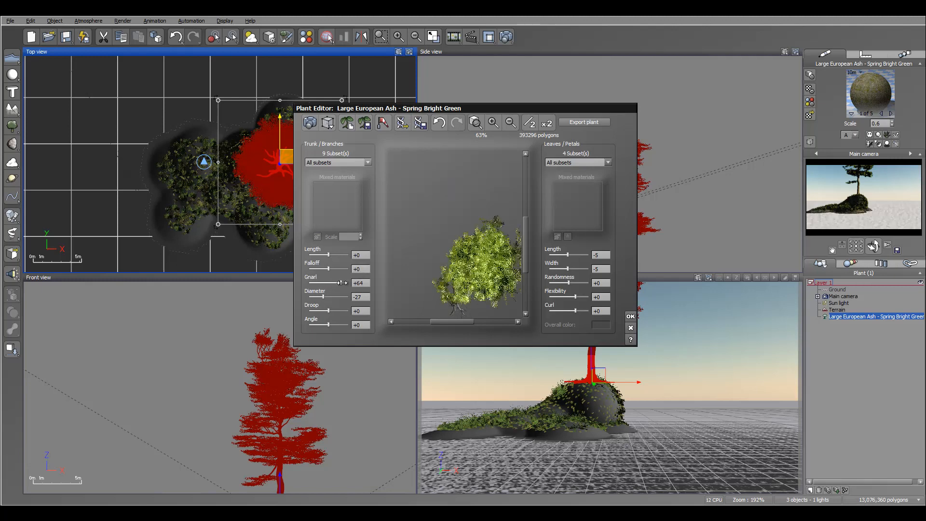
drag(342, 282, 338, 283)
drag(461, 302, 470, 302)
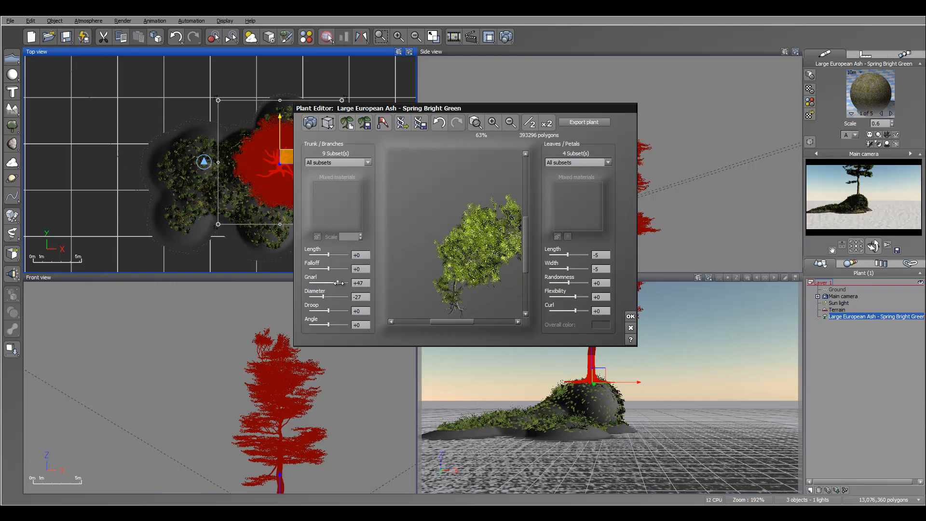
drag(339, 282, 337, 283)
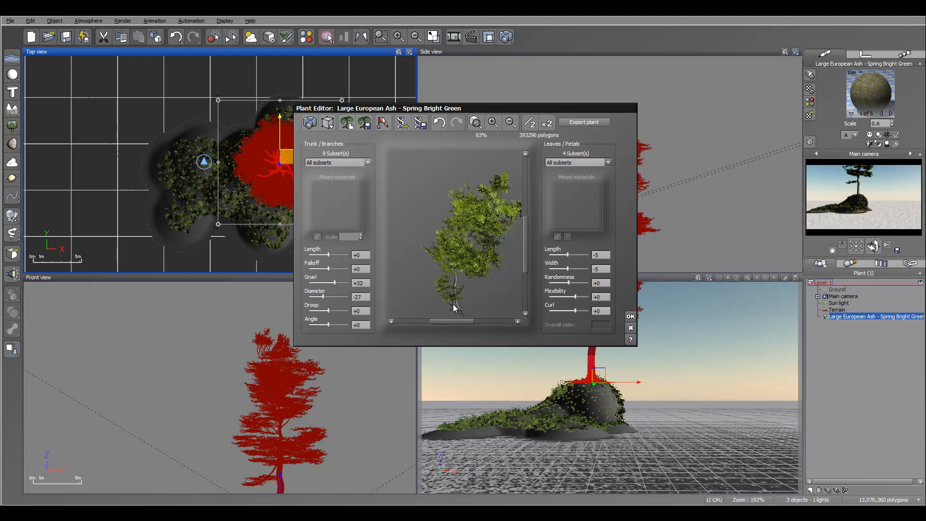
Step: Set Gnarl to -25 for the Roots subset and to -20 for the Base subset of the ash tree
click(366, 163)
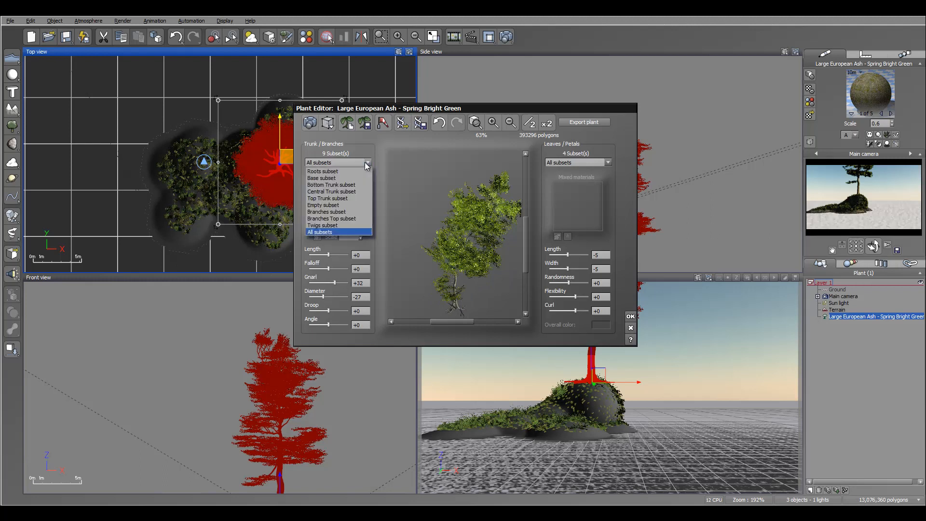
click(341, 170)
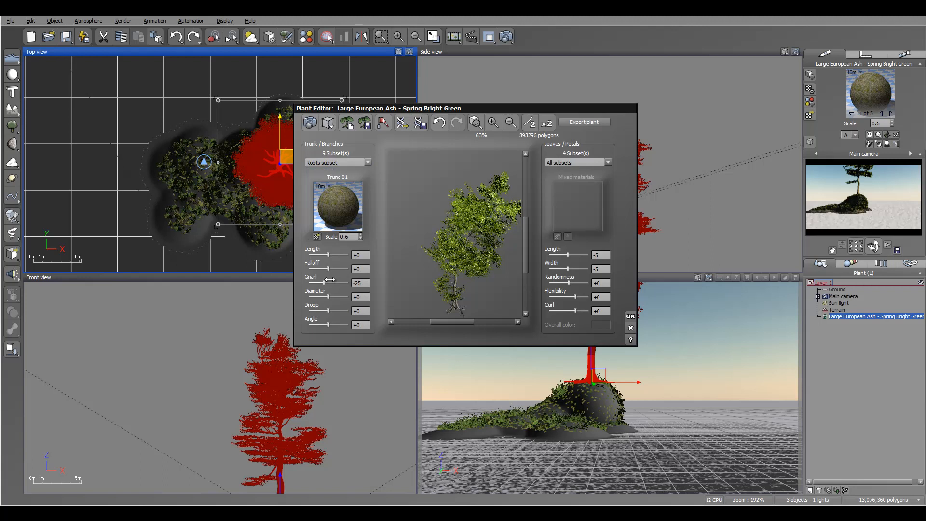
click(353, 164)
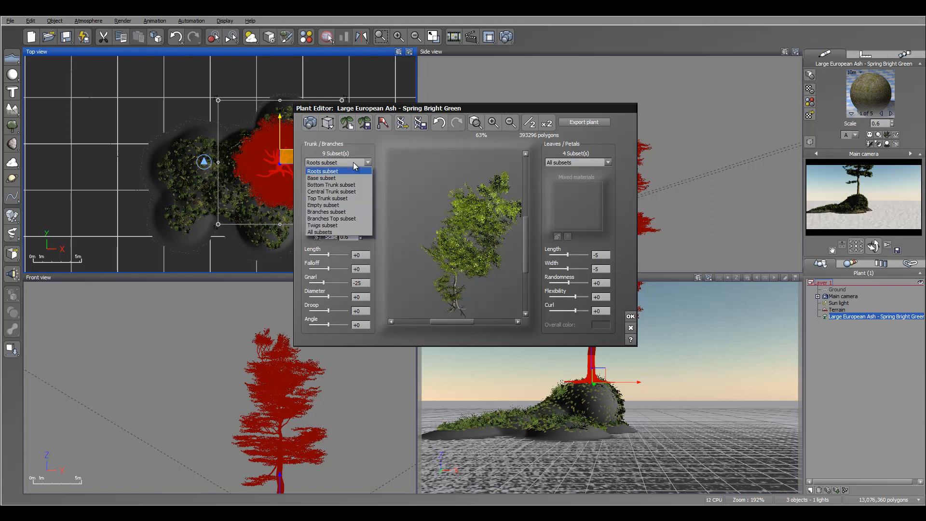
click(352, 177)
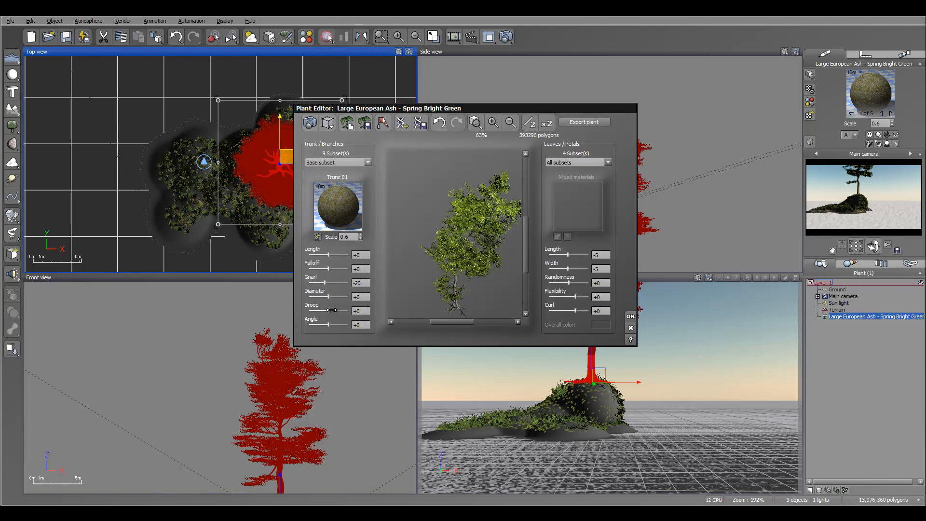
drag(331, 310, 325, 310)
Step: Set the Roots subset's Droop to +62 and Angle to -42, and apply the plant edits
click(348, 165)
click(340, 171)
drag(335, 309, 333, 309)
mouse_move(324, 310)
mouse_down()
mouse_move(344, 311)
mouse_move(323, 325)
mouse_up()
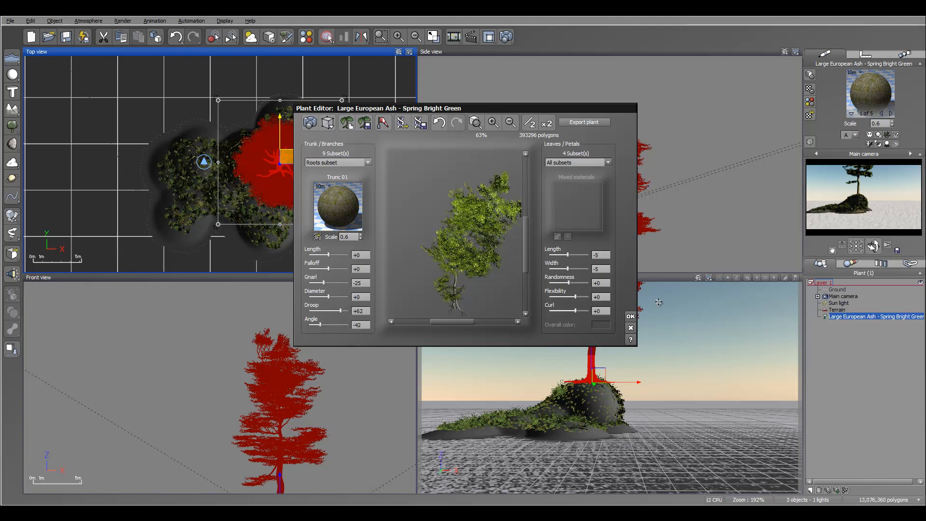
click(631, 316)
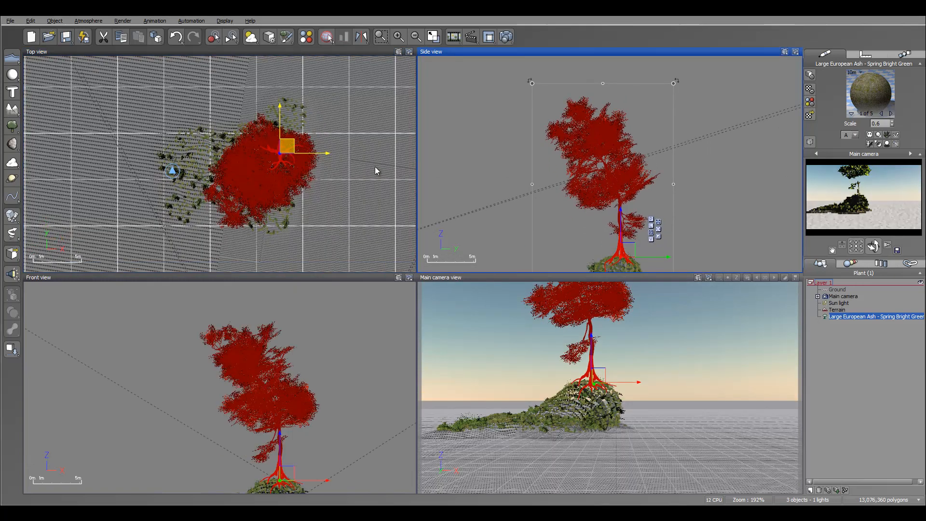
Step: Rotate the ash tree about its vertical axis so the crown leans away from the long low tail of the mound
click(292, 153)
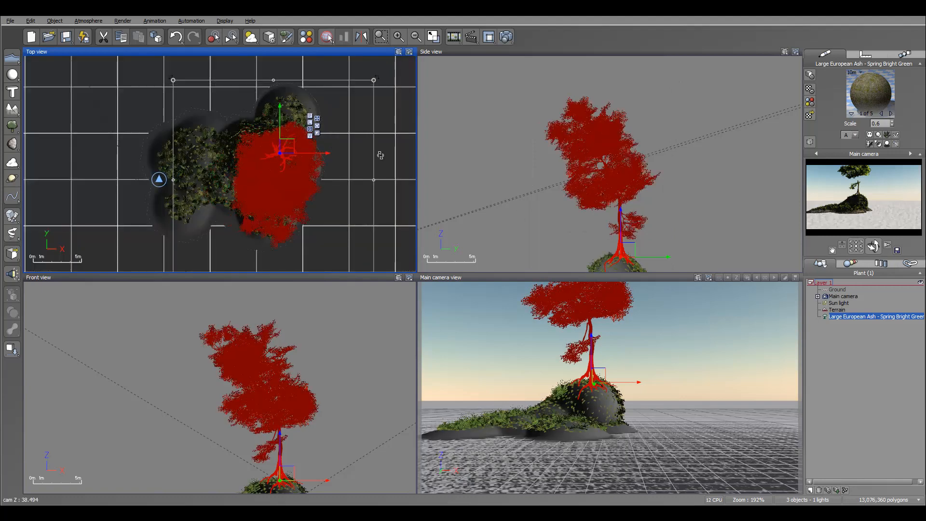
drag(303, 72, 293, 72)
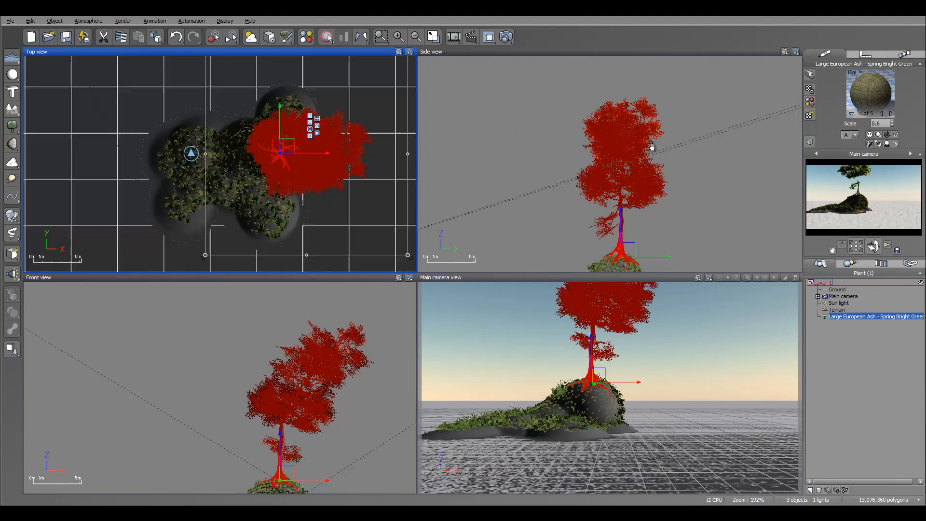
click(618, 134)
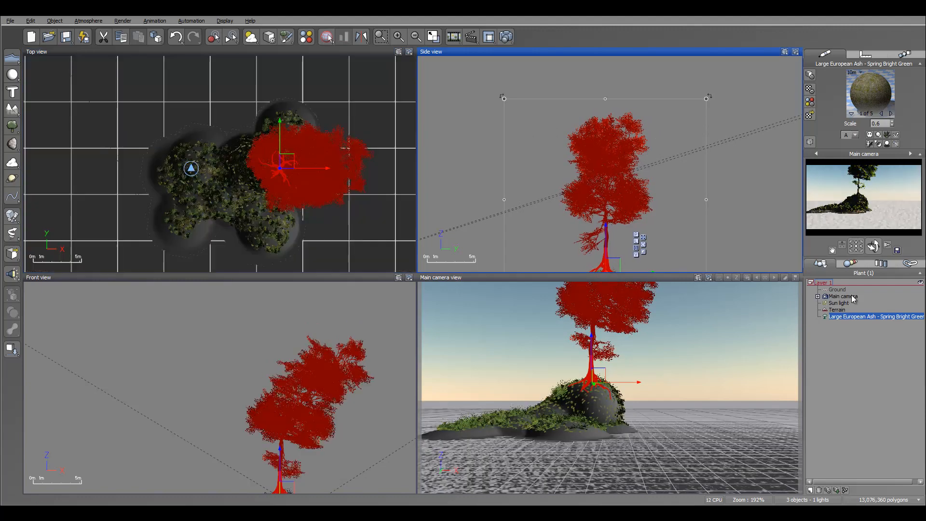
Step: Move the main camera back and tilt it upward to frame the whole tree and mound
click(843, 296)
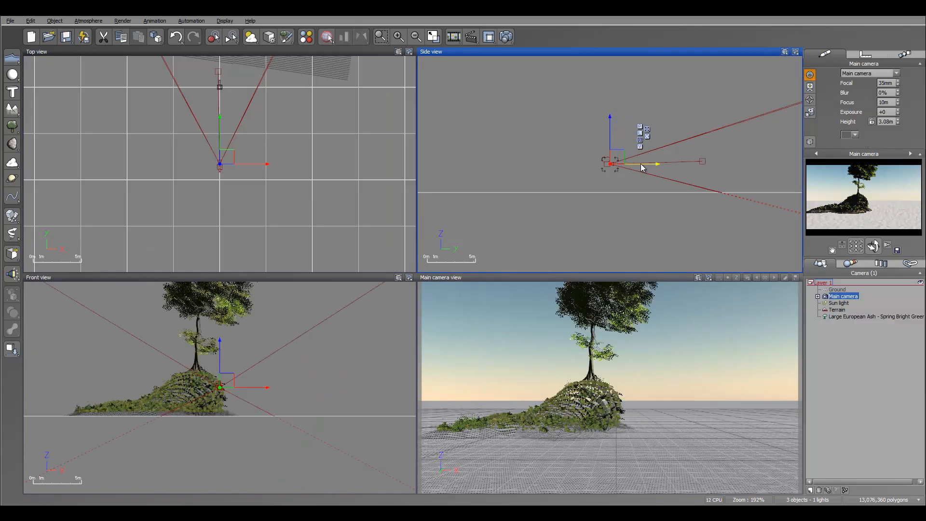
drag(642, 167, 542, 166)
drag(873, 246, 891, 269)
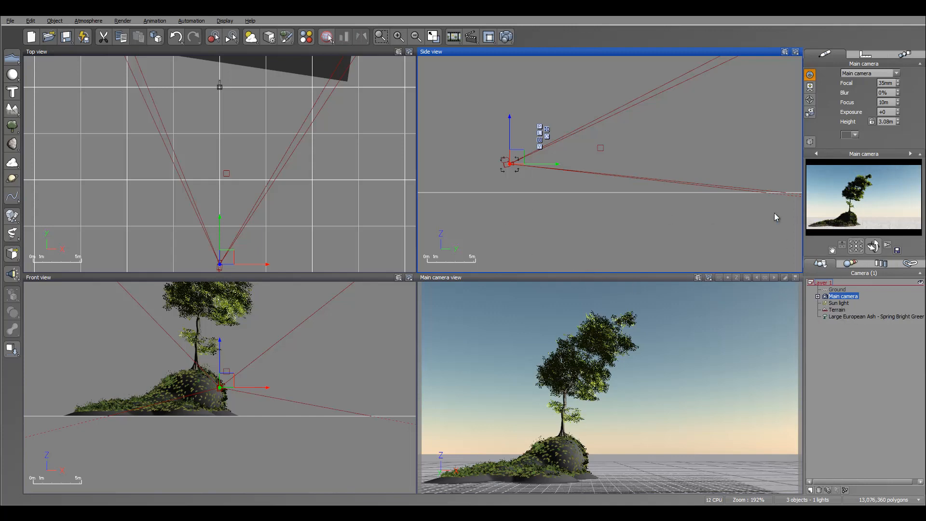
Step: Open the last Fraxinus 01 leaf material for editing, enable color blend and pick a lighter blend color
right_drag(741, 162, 579, 176)
right_drag(776, 191, 676, 211)
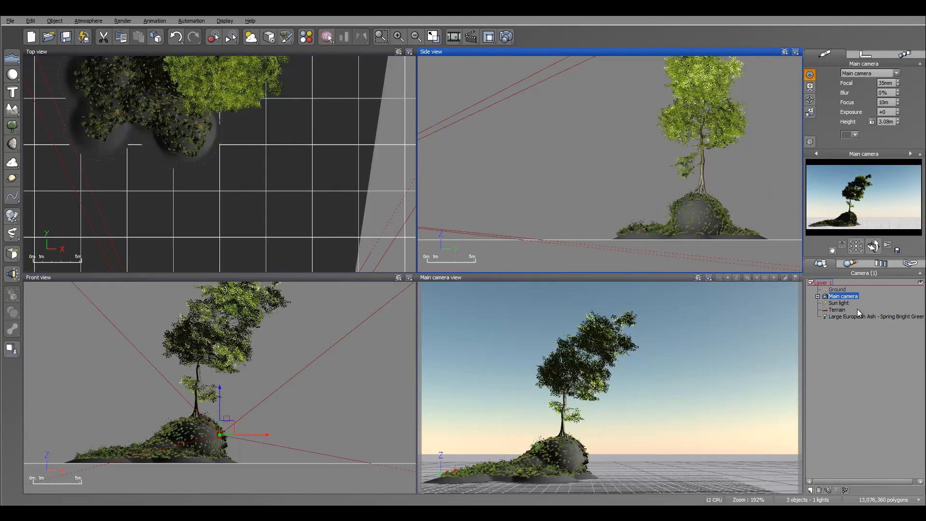
click(850, 262)
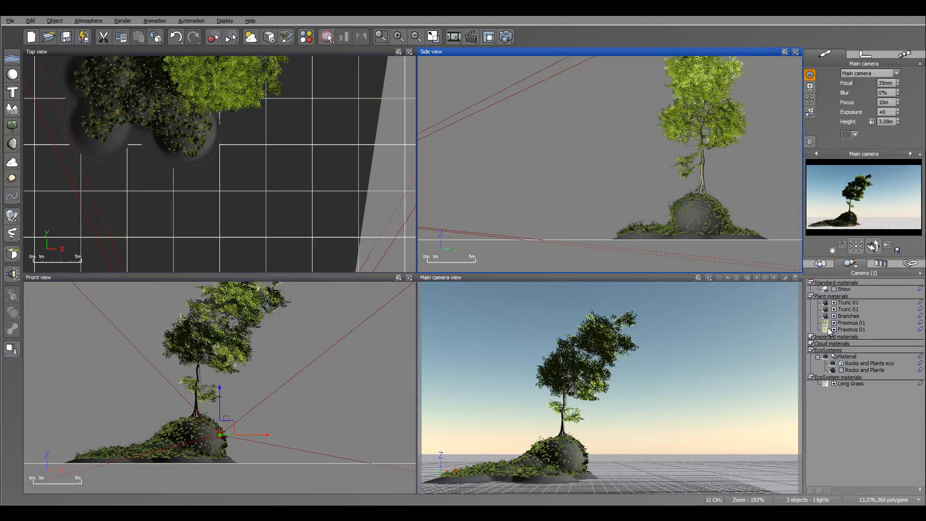
double_click(827, 330)
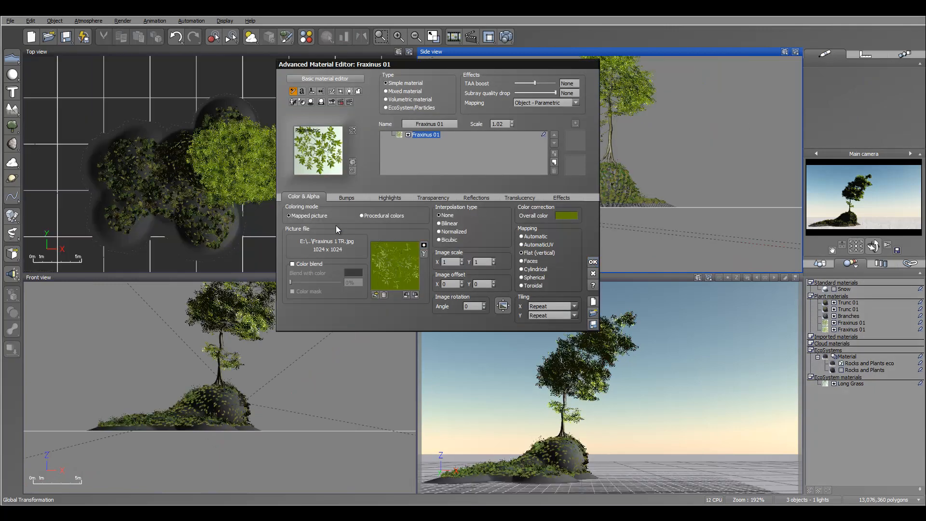
click(299, 264)
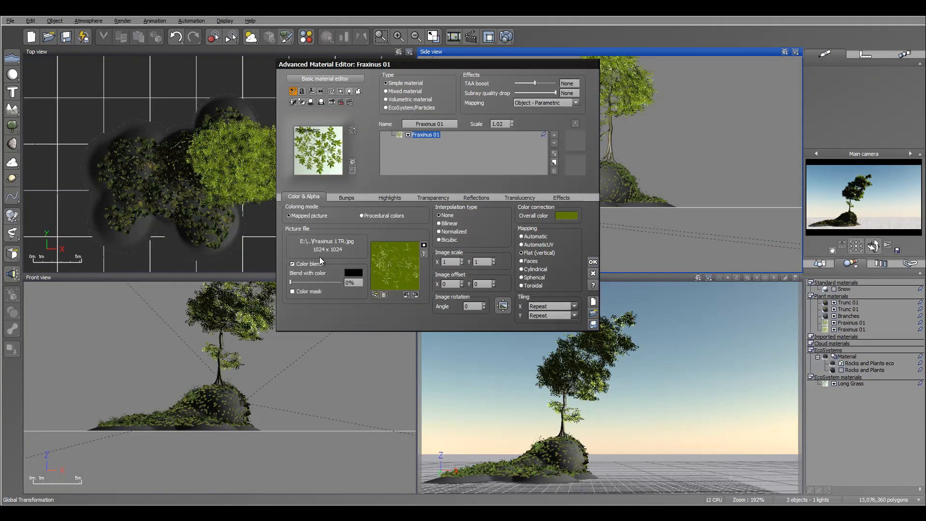
click(353, 276)
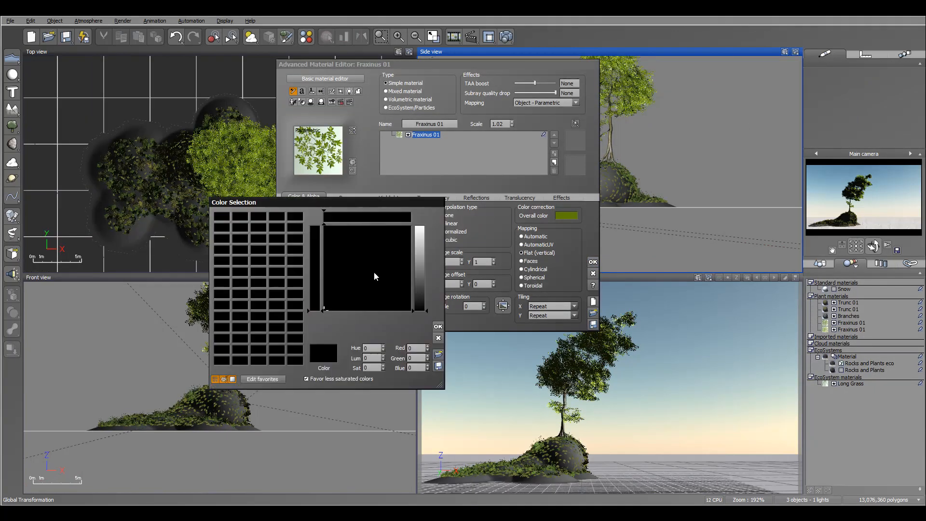
click(420, 239)
click(438, 327)
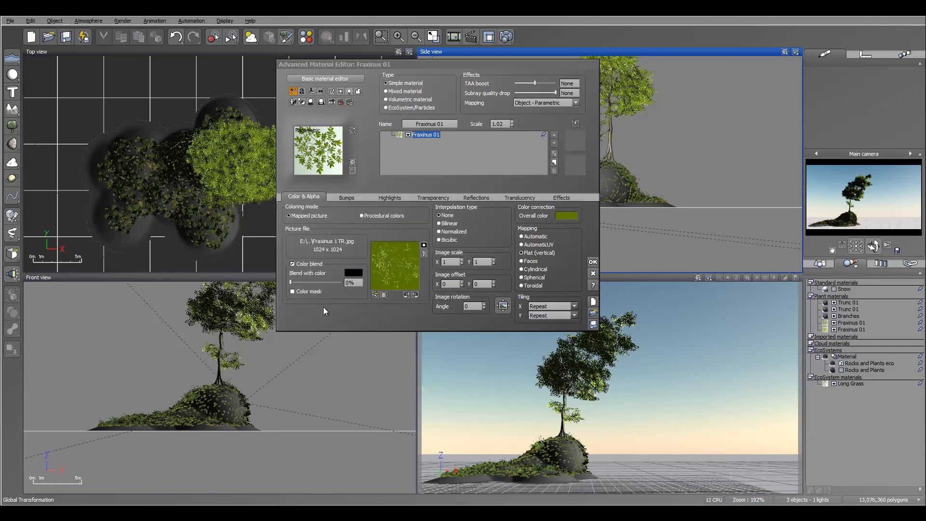
Step: Set the open Fraxinus 01 leaf material's white color blend to 100% with color mask on, and apply it
drag(291, 281, 341, 282)
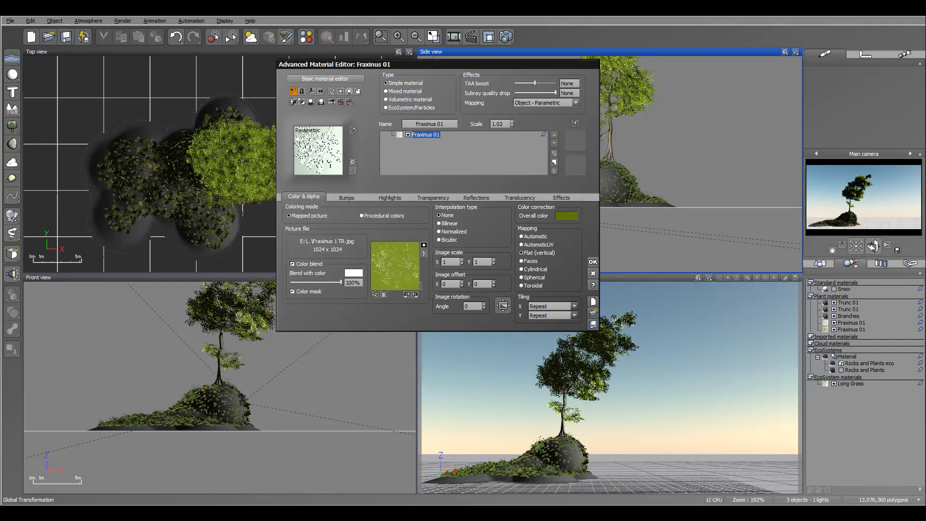
click(593, 262)
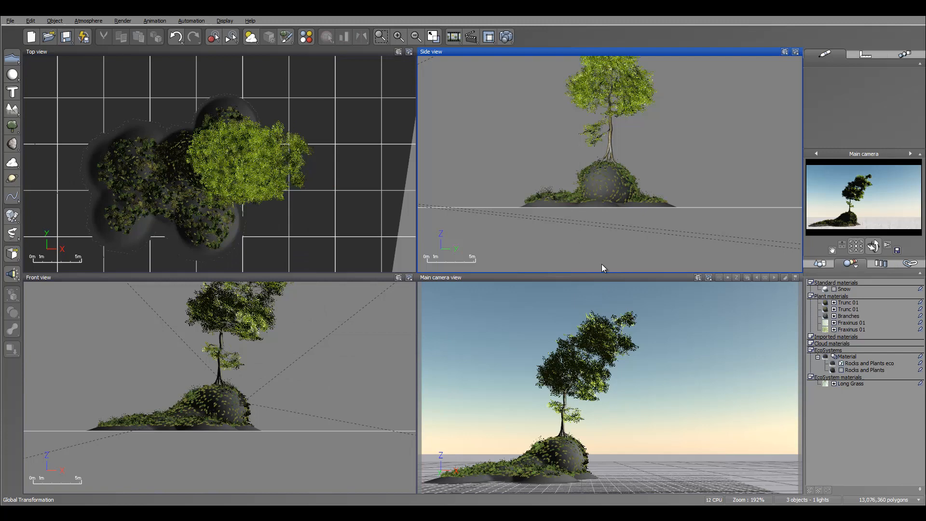
Step: Blend the remaining green Fraxinus 01 leaf material to white at 100% with color mask enabled, and apply it
double_click(825, 330)
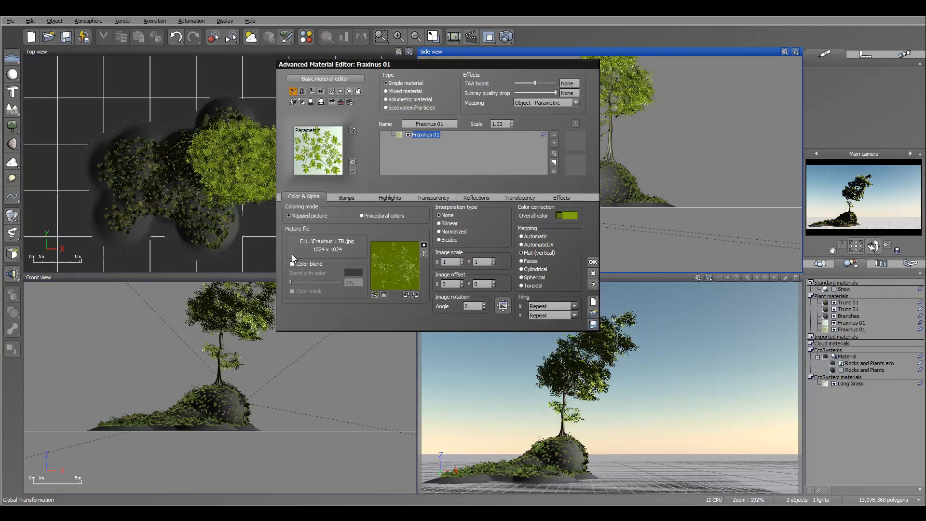
click(354, 273)
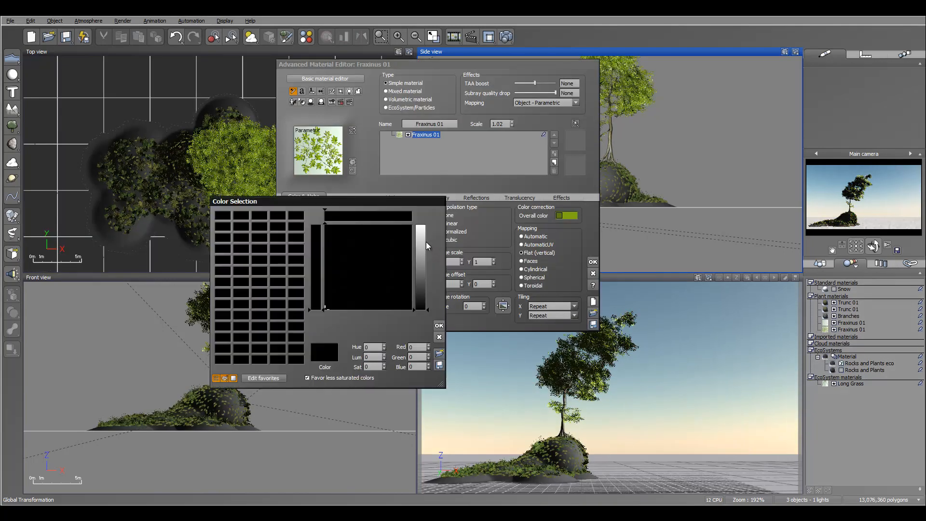
drag(427, 242, 427, 225)
click(438, 326)
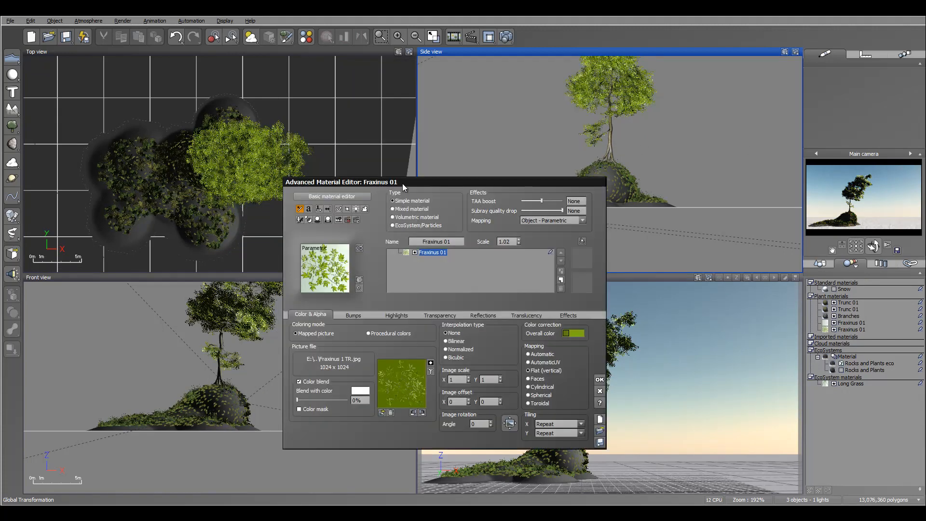
drag(402, 183, 390, 137)
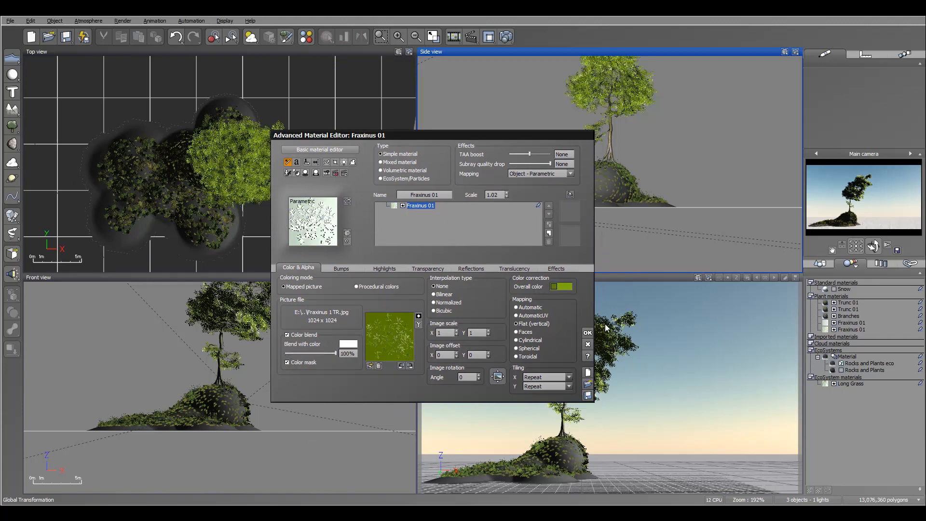
click(587, 332)
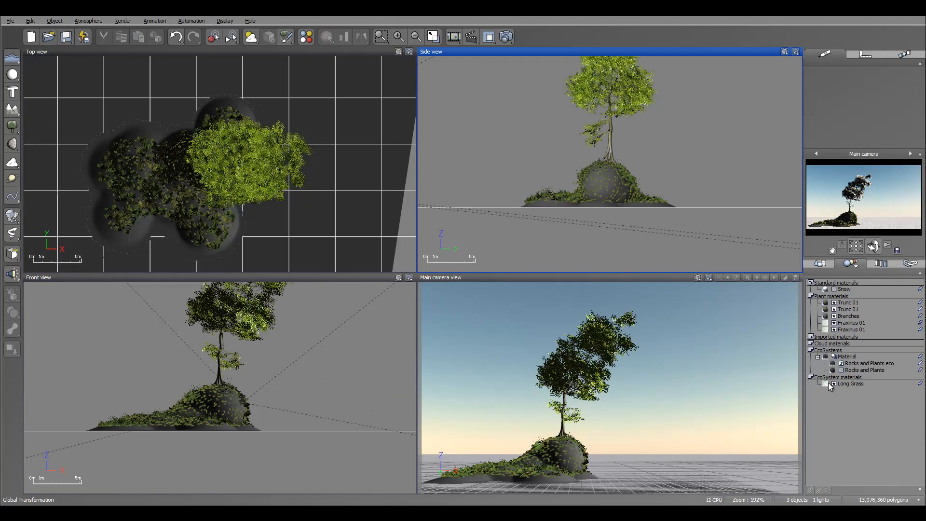
Step: Enable color blend on the Long Grass material and blend its color fully to white
double_click(827, 384)
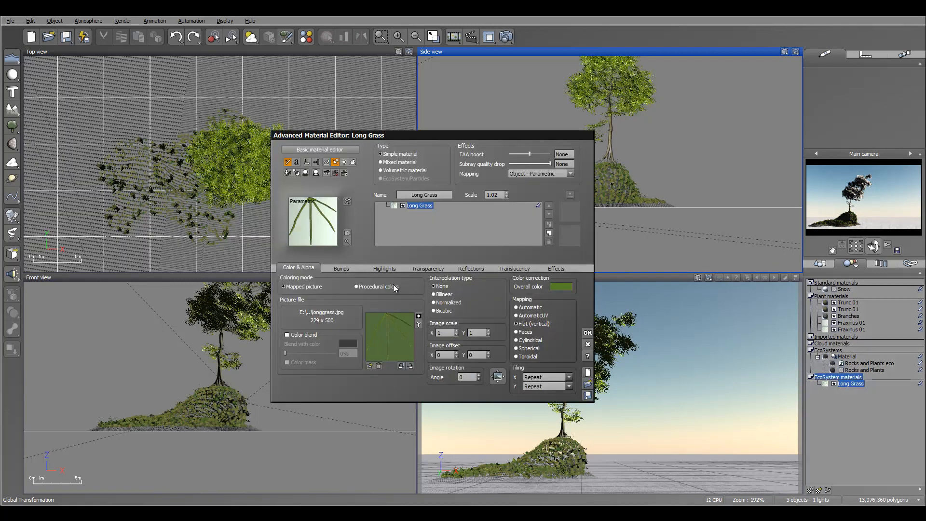
click(288, 334)
click(347, 343)
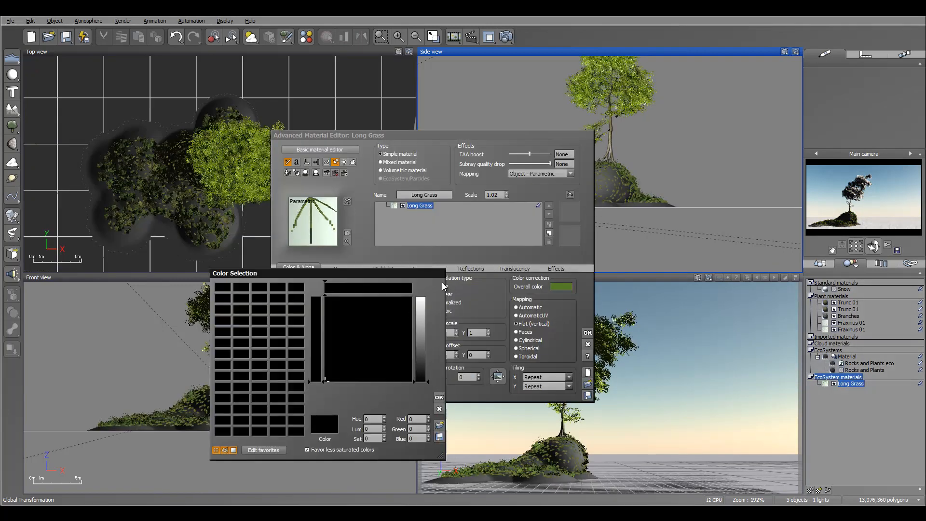
click(421, 304)
click(438, 398)
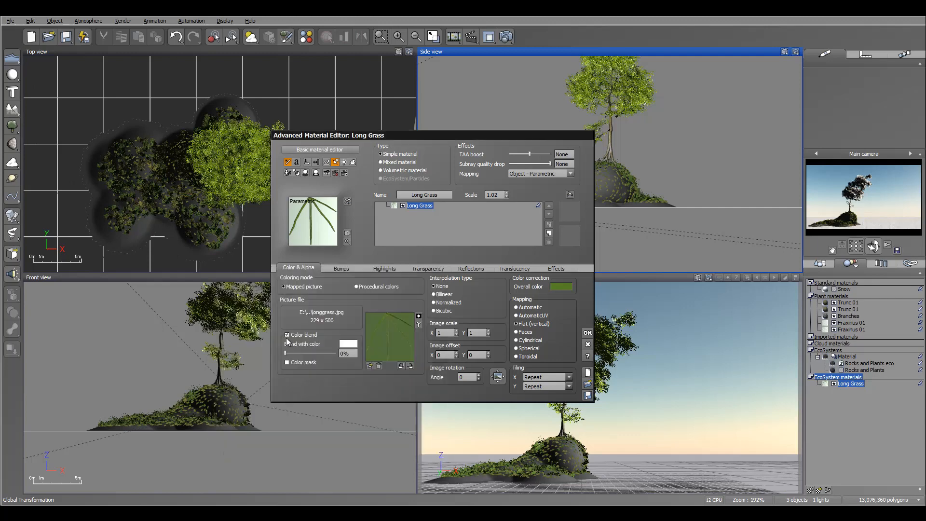
drag(286, 353, 336, 354)
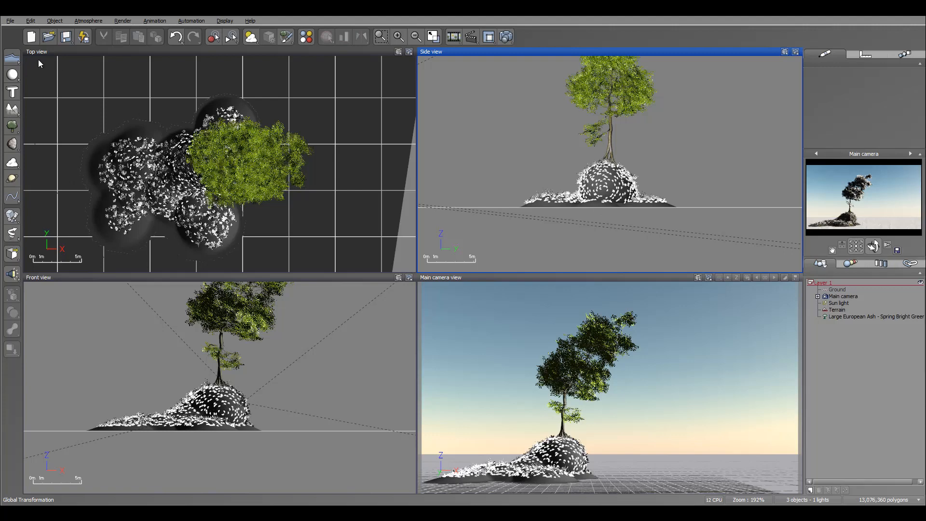
Step: Add a sea plane to the scene and lower it slightly so its surface sits just above the mound's base
click(327, 37)
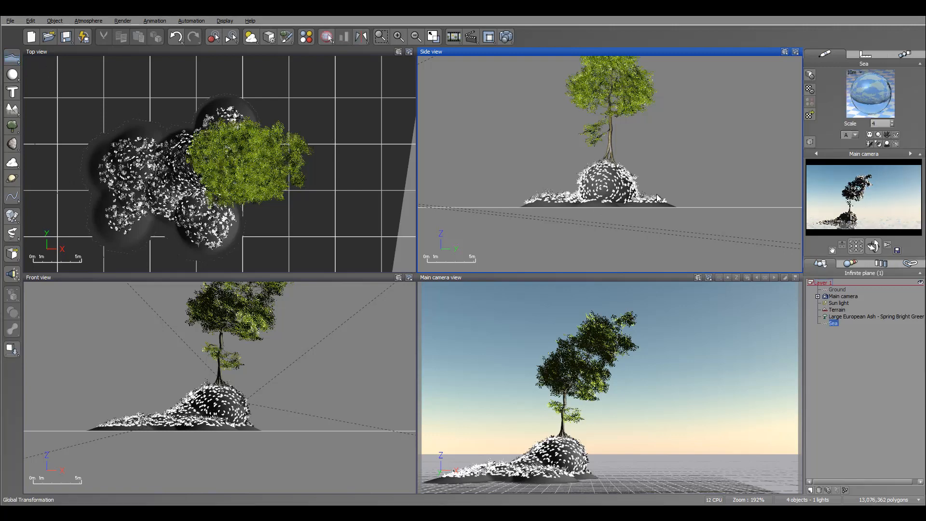
click(849, 354)
right_drag(560, 200, 687, 201)
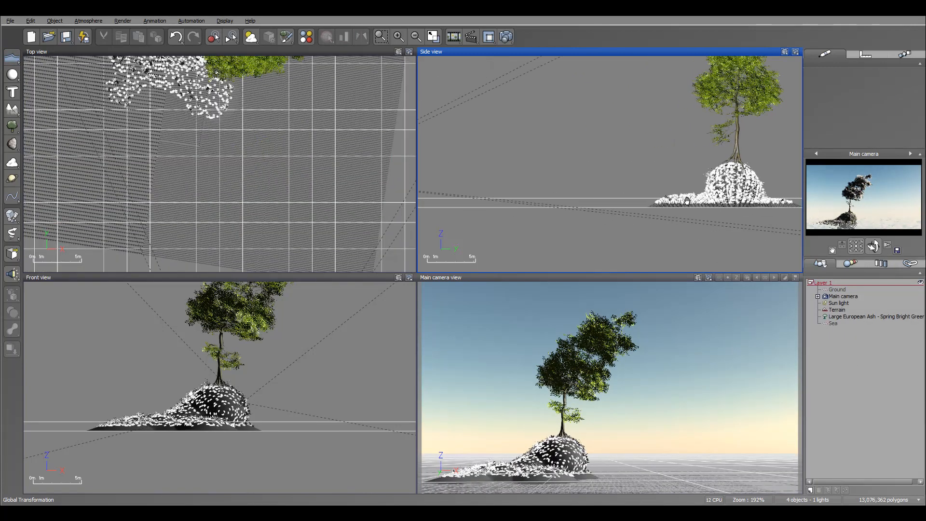
click(837, 323)
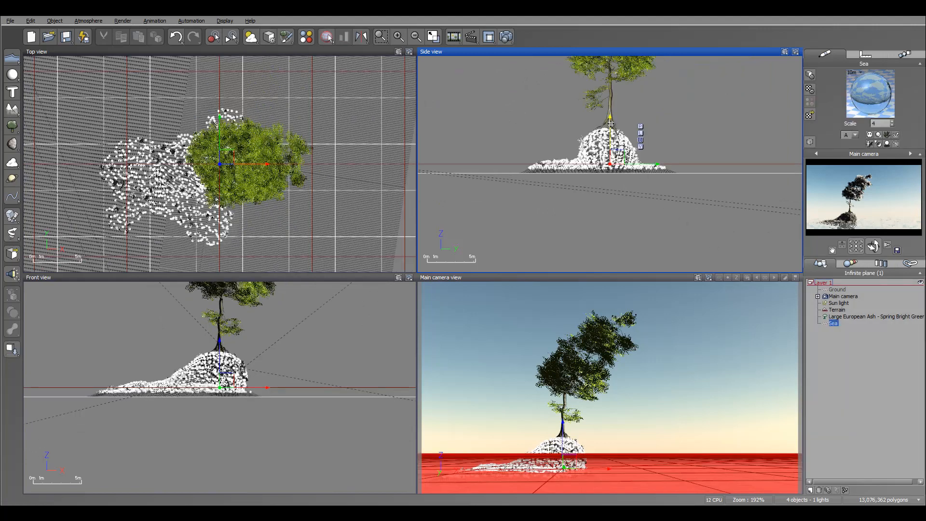
drag(610, 124, 610, 126)
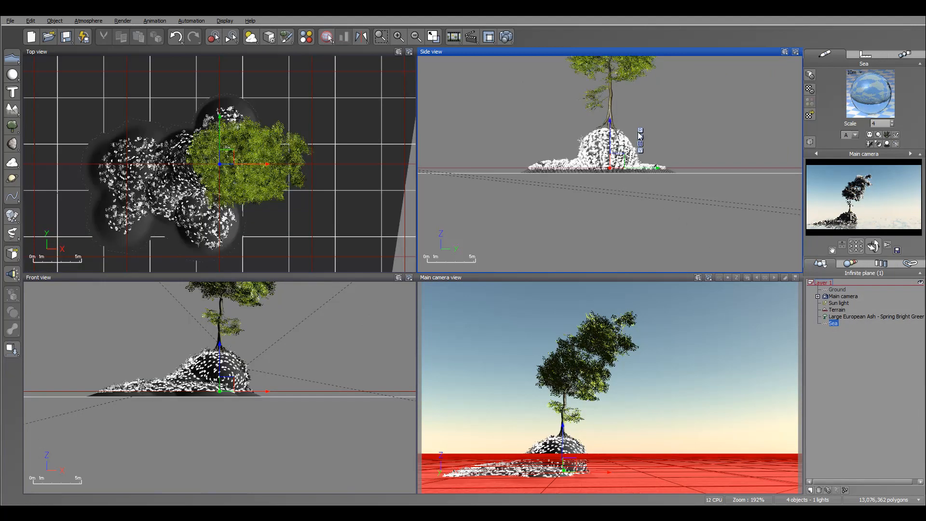
Step: Reduce the transparency depth of the sea material's Default water layer to 7.3 m for darker, deeper-looking water
double_click(871, 95)
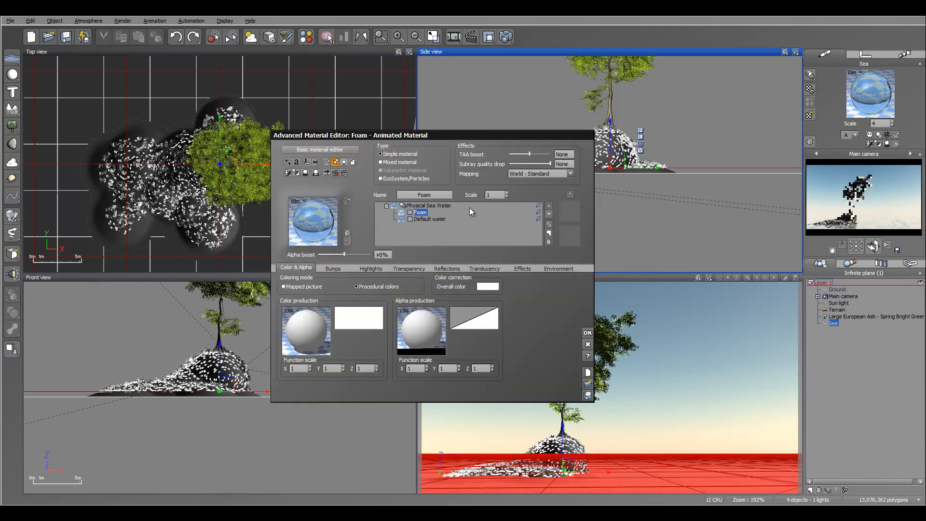
click(426, 219)
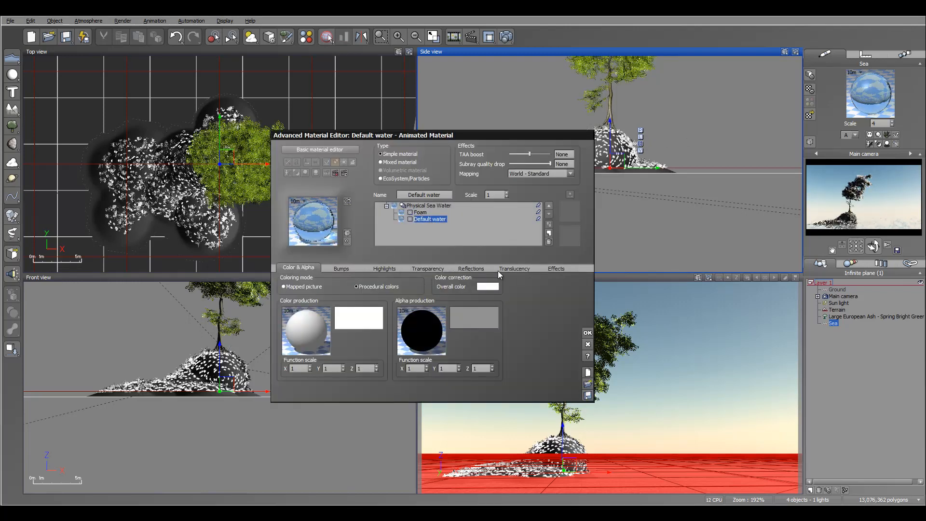
click(342, 268)
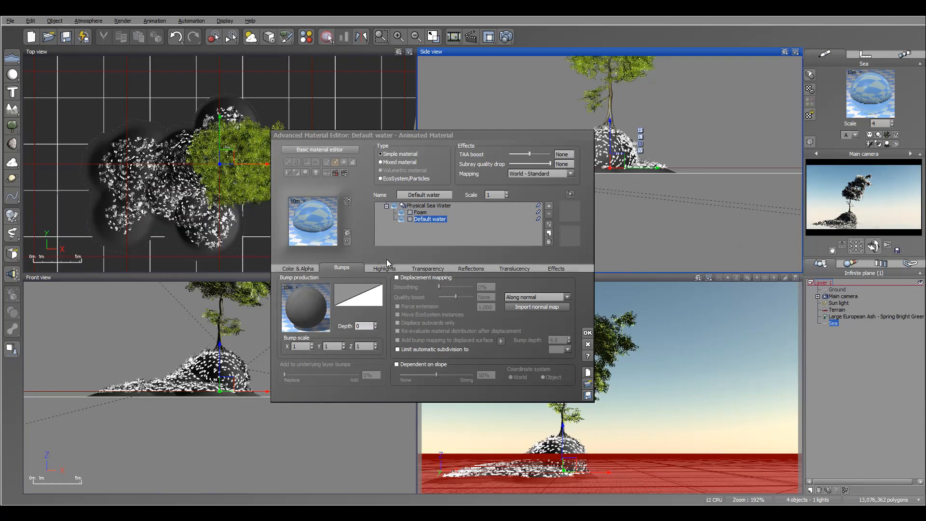
click(428, 269)
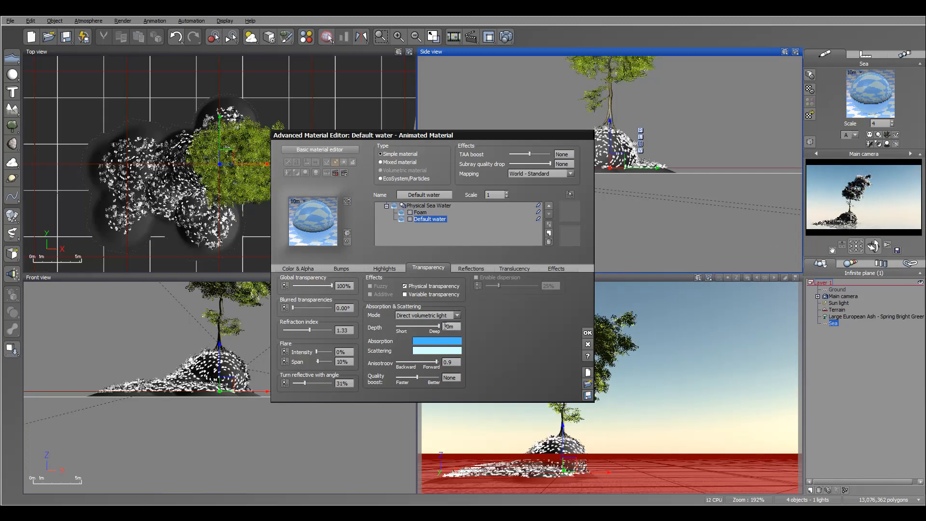
drag(436, 326, 434, 326)
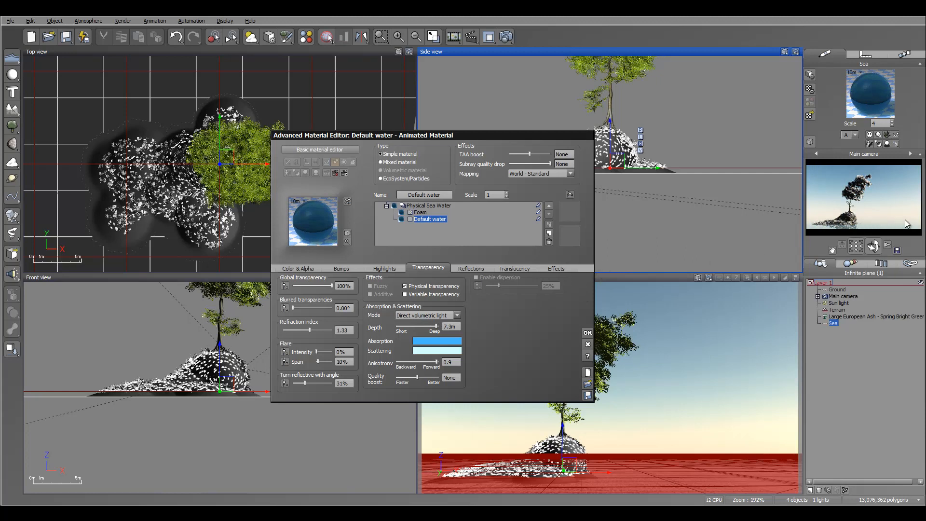
Step: Raise the Default water highlights to 54% global intensity and 71% global size, and apply the sea material
click(383, 268)
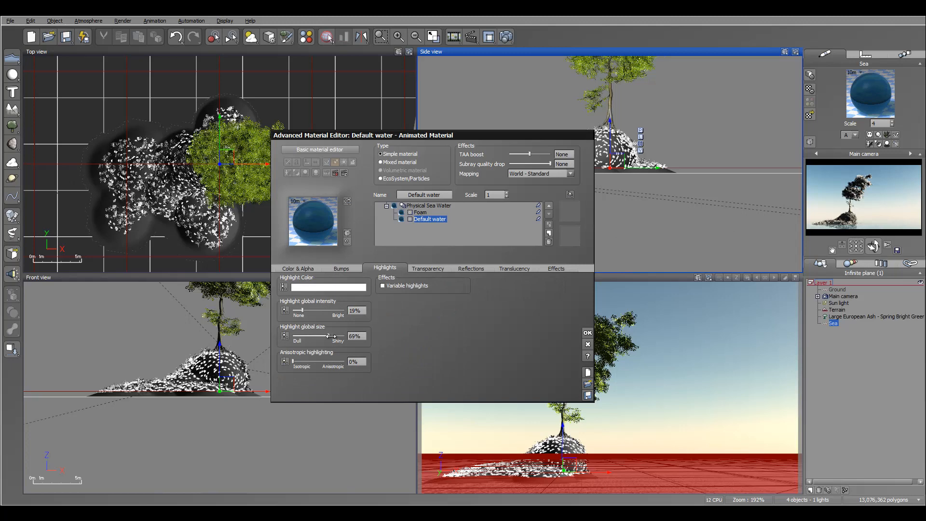
drag(302, 309, 320, 309)
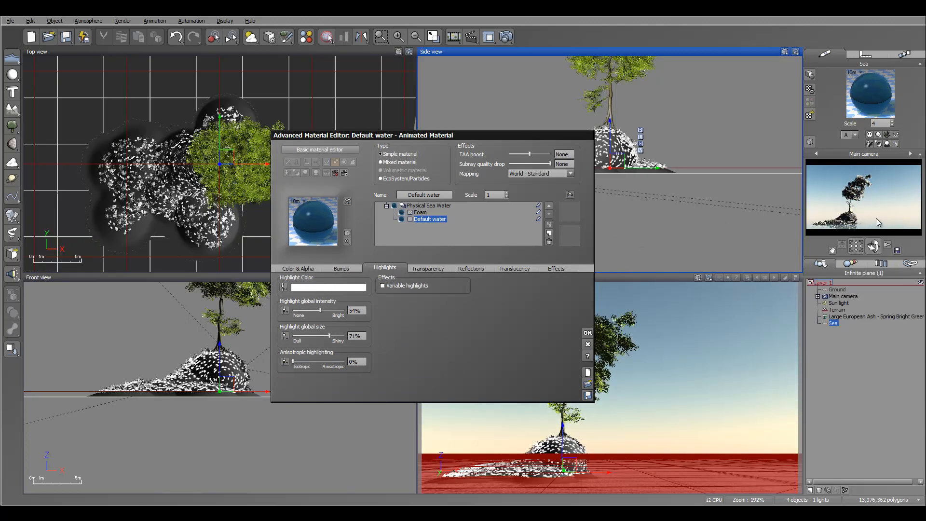
click(587, 332)
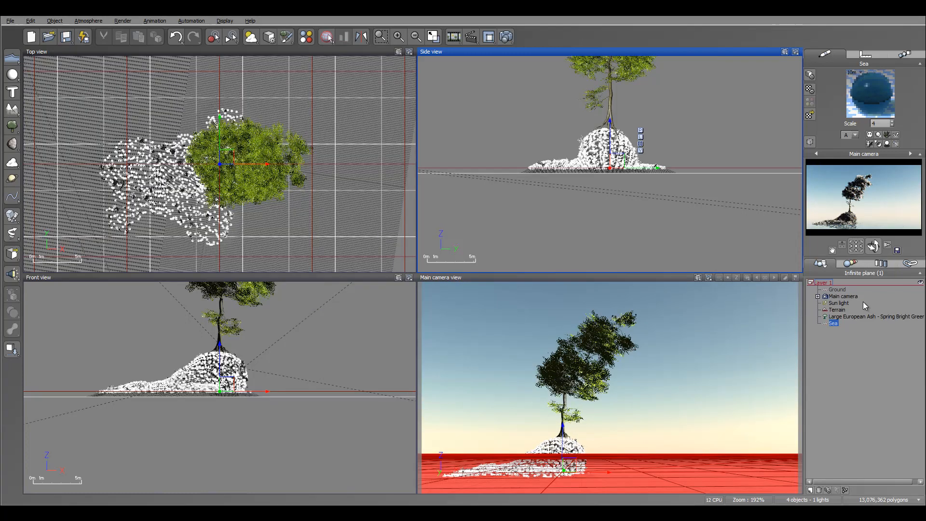
Step: Adjust the main camera so the tree, mound and horizon sit slightly higher in the frame
click(847, 296)
drag(869, 248, 856, 250)
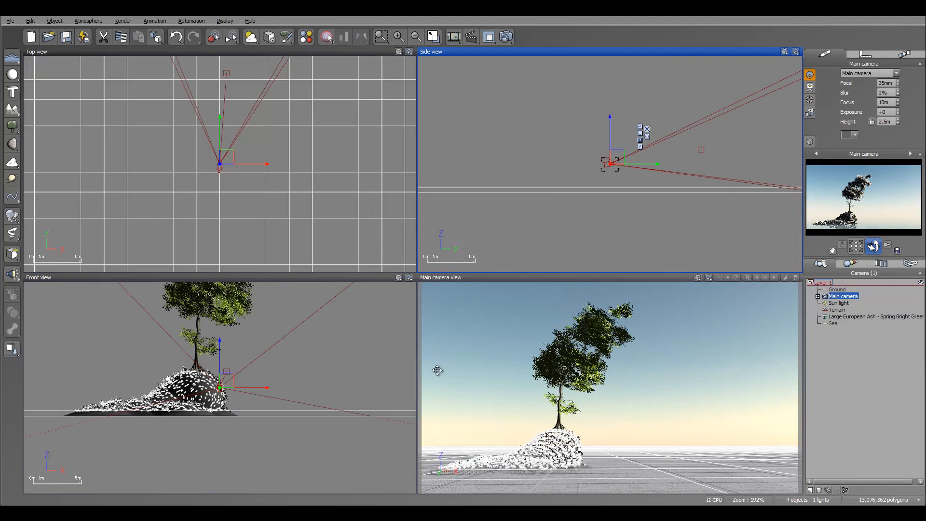
drag(437, 370, 438, 370)
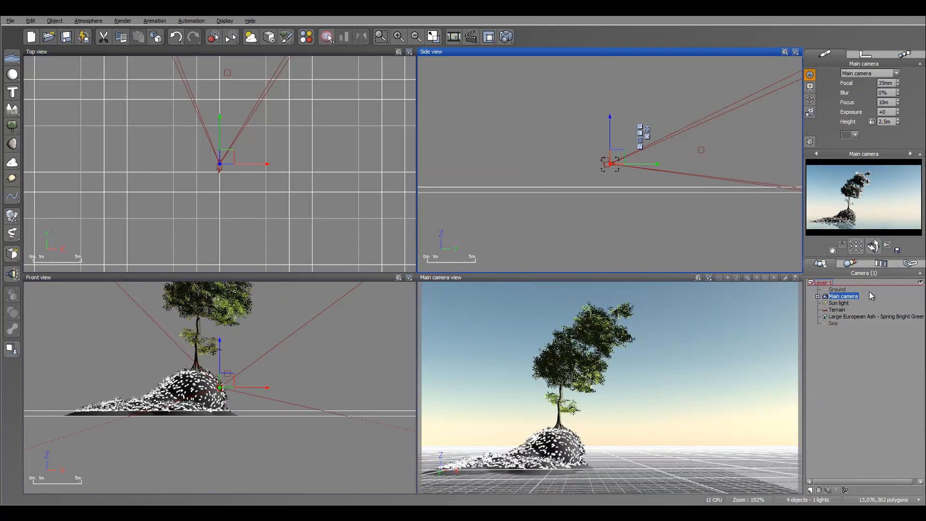
Step: Reposition the sun light to the camera's right and lower it toward the horizon for a warmer sky
click(839, 303)
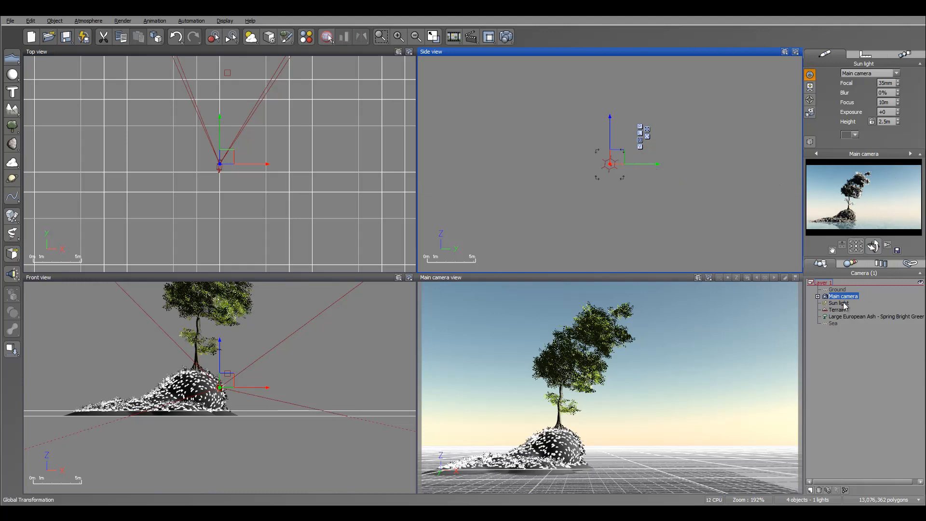
scroll(233, 194, down, 8)
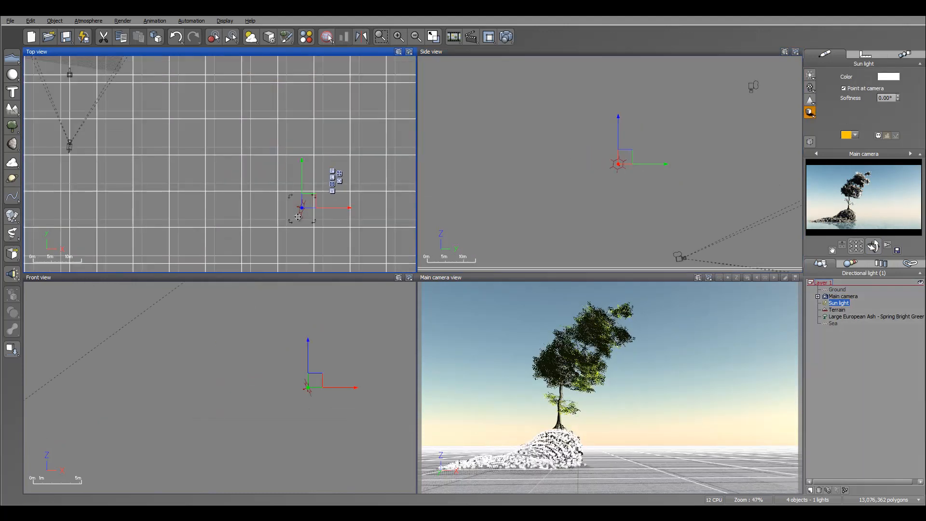
drag(312, 203, 317, 150)
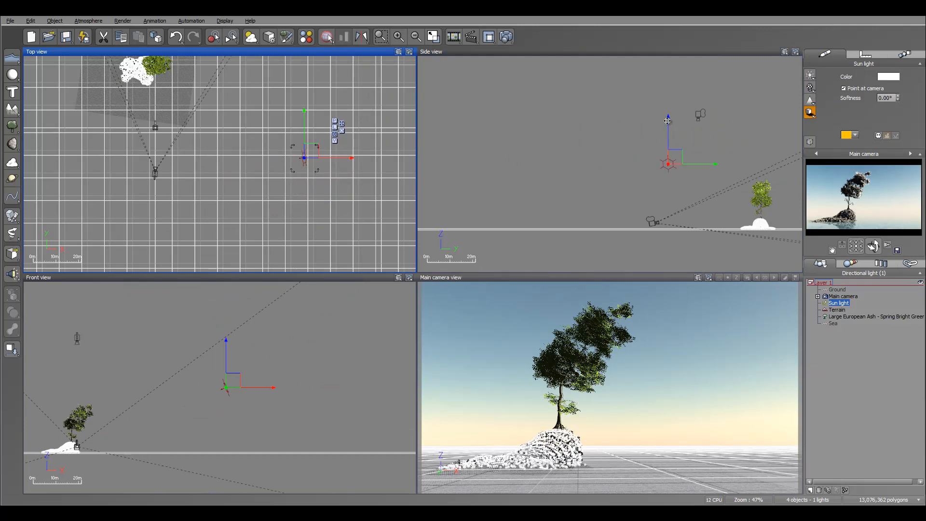
drag(667, 120, 671, 145)
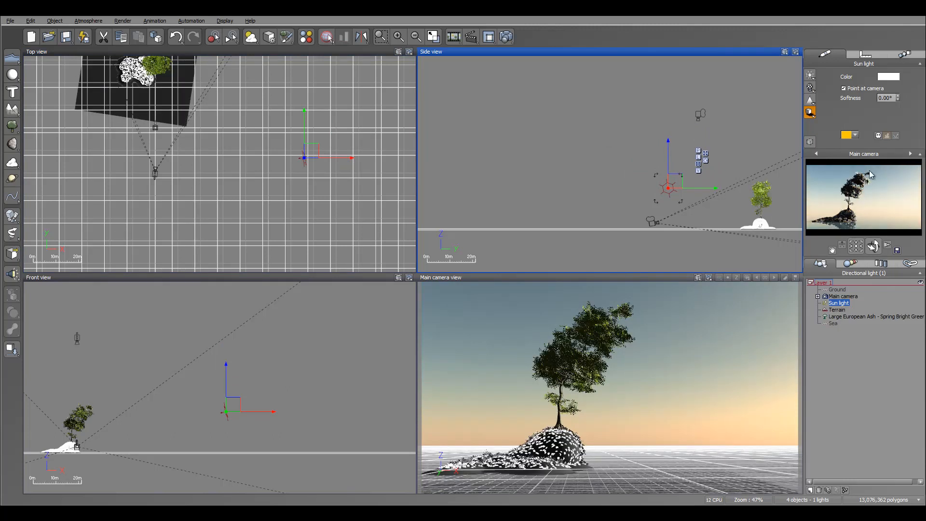
drag(309, 153, 311, 184)
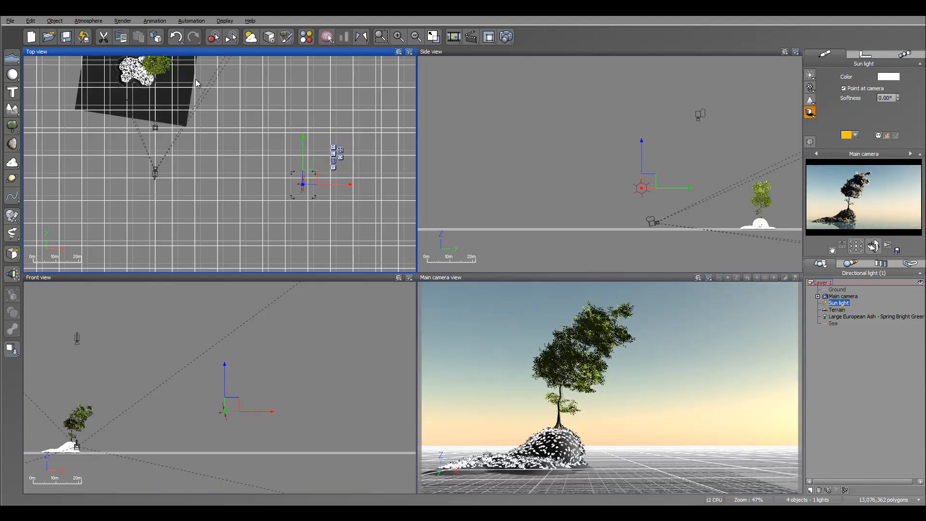
Step: Change the atmosphere's ambient light color to a dark blue
click(89, 21)
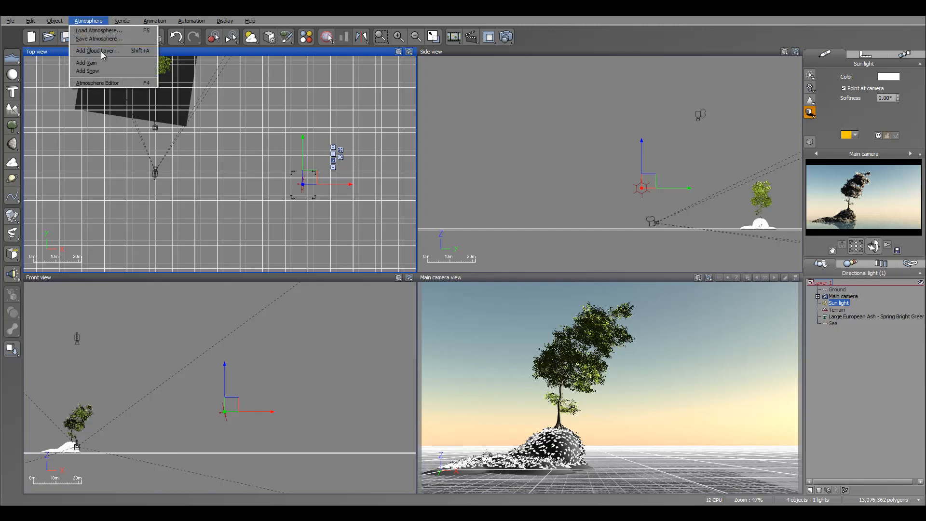
click(116, 83)
click(337, 132)
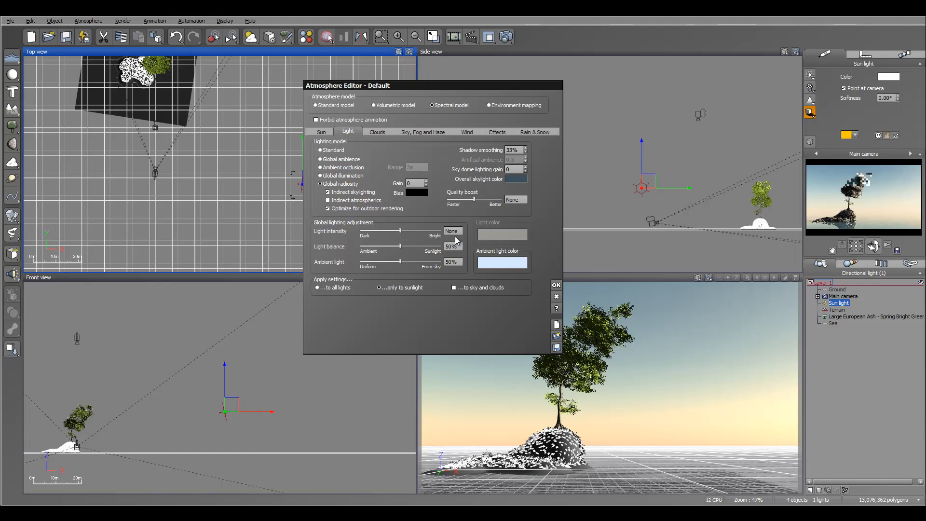
right_click(509, 262)
click(523, 268)
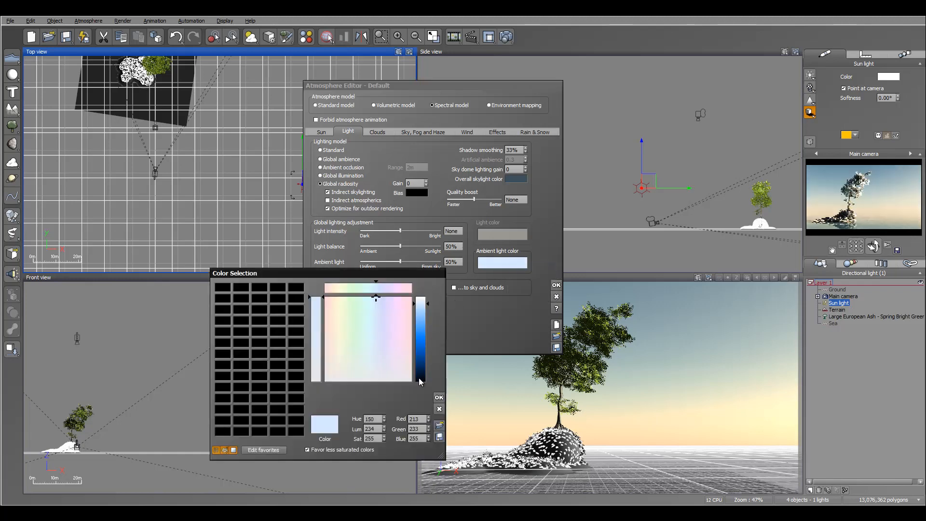
mouse_move(418, 377)
mouse_down()
mouse_move(424, 357)
mouse_move(424, 371)
mouse_up()
click(439, 398)
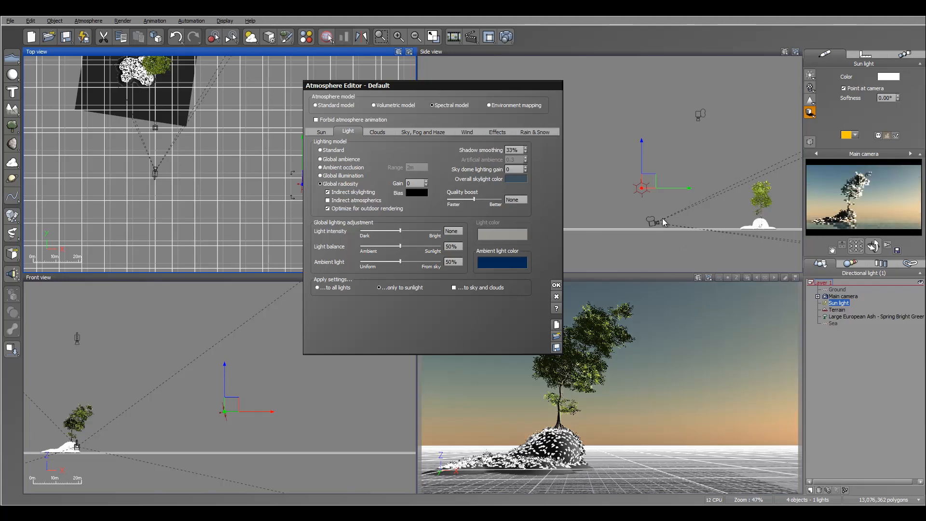
Step: Add a Dark Cumulus cloud layer to the atmosphere
click(374, 135)
click(415, 152)
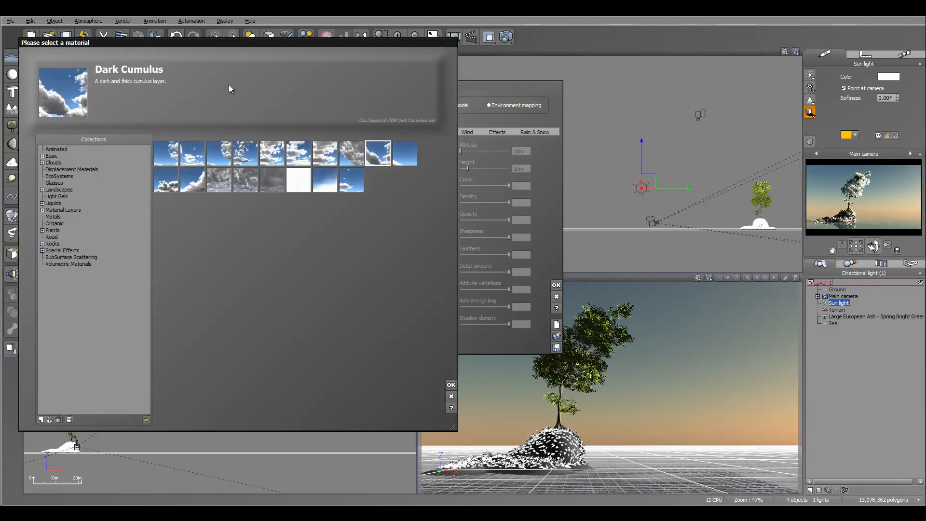
click(449, 385)
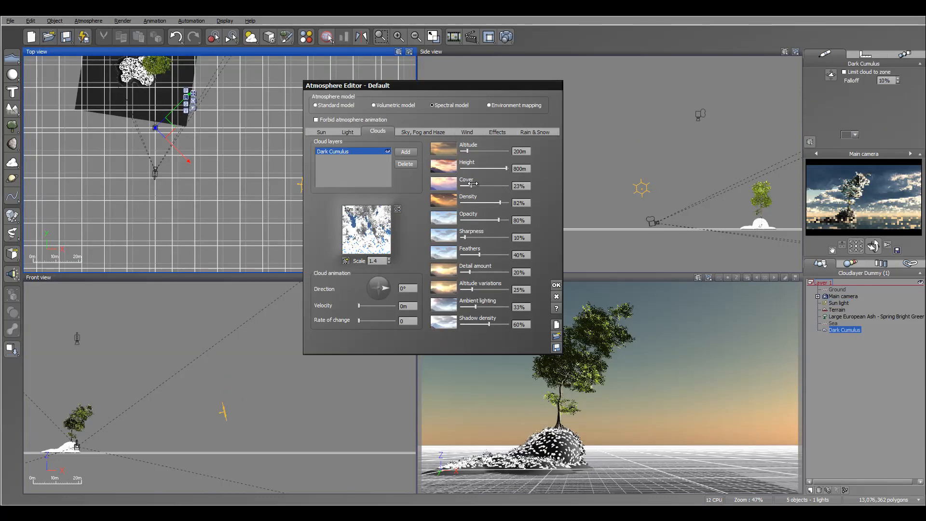
Step: Set the Dark Cumulus layer to 35% cover, 8% density, 100% opacity, 59% detail amount and 100% altitude variations
drag(497, 184, 478, 183)
drag(498, 220, 463, 203)
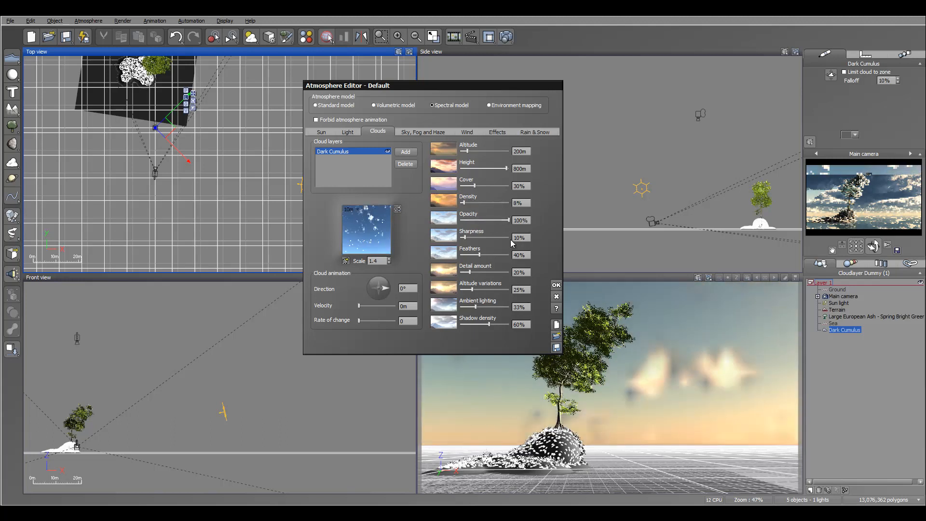
drag(470, 271, 510, 289)
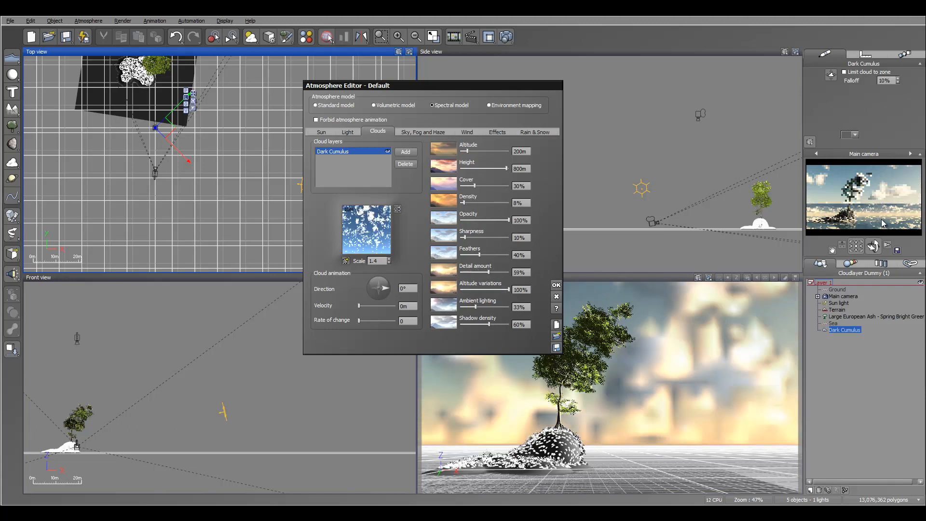
drag(477, 185, 479, 185)
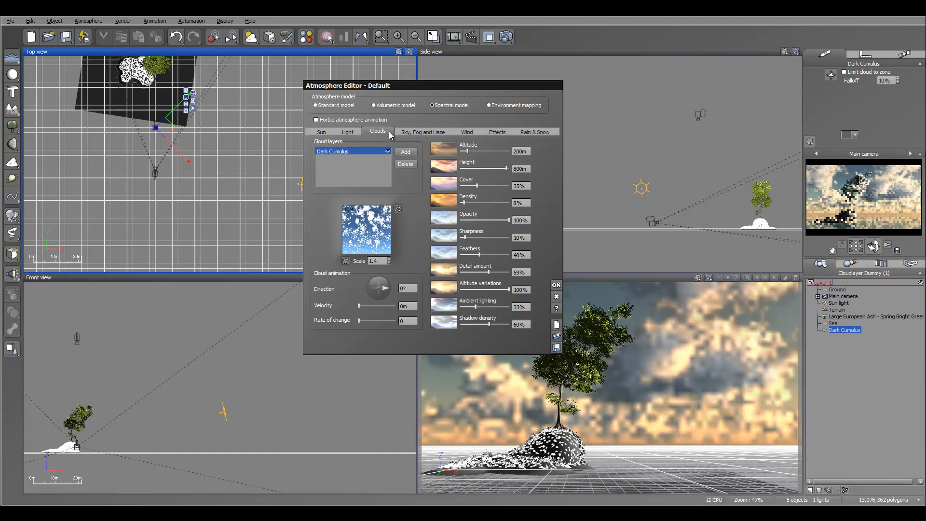
Step: Change the atmosphere's sky color to dark blue (RGB 2, 47, 110) and set the decay mean altitude to 548 m
click(414, 129)
right_click(516, 152)
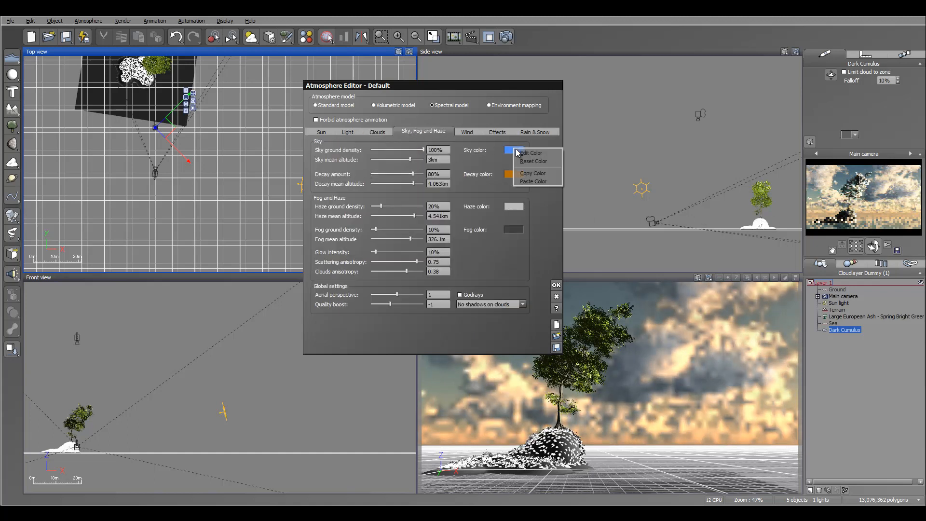
click(529, 153)
drag(422, 338, 421, 362)
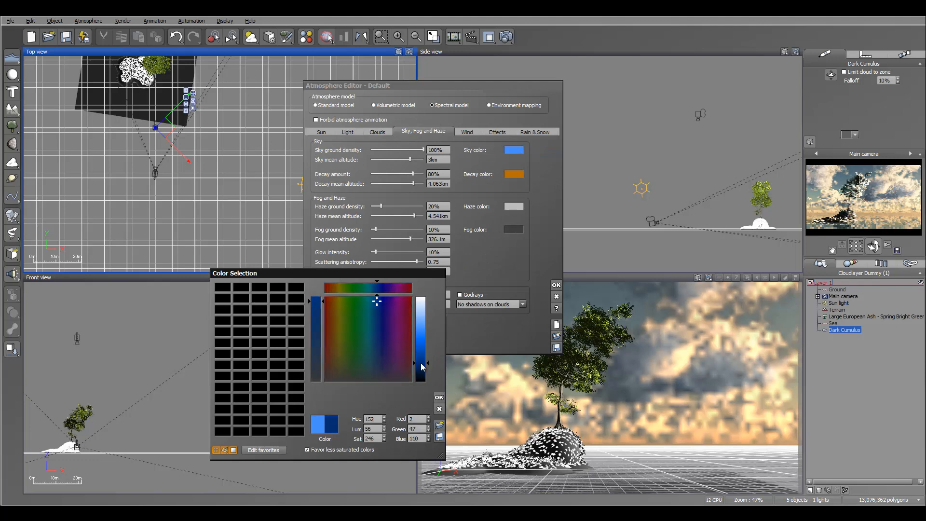
click(438, 398)
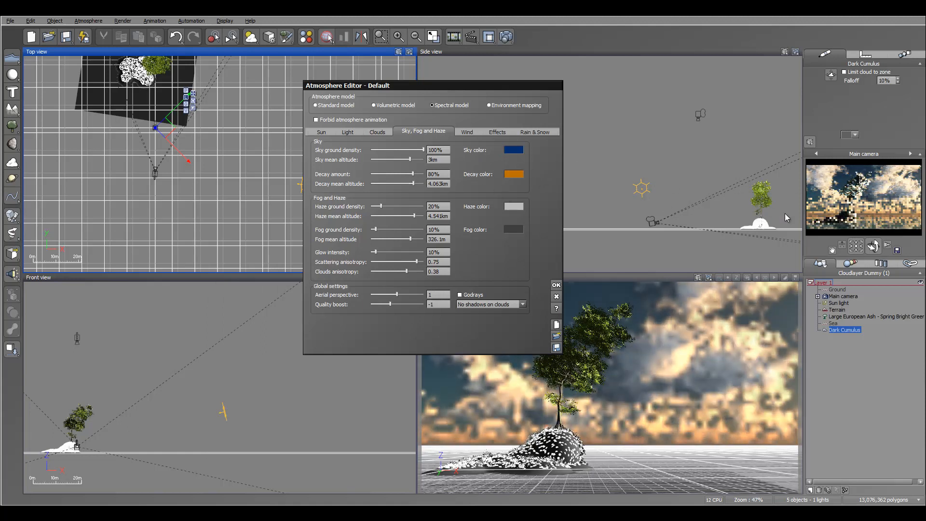
drag(412, 183, 395, 183)
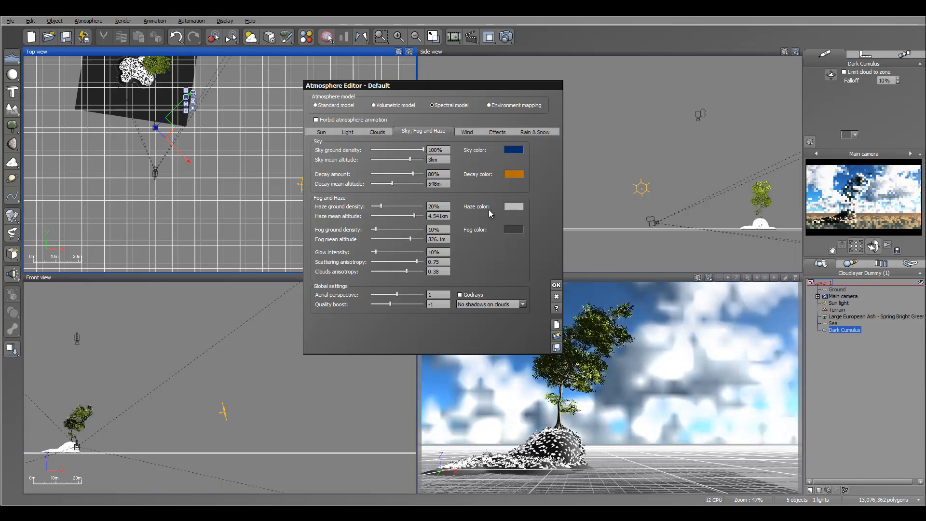
Step: Set haze ground density to 43%, fog ground density to 95% and fog mean altitude to 201.1 m, and make the fog color white
drag(381, 206, 405, 239)
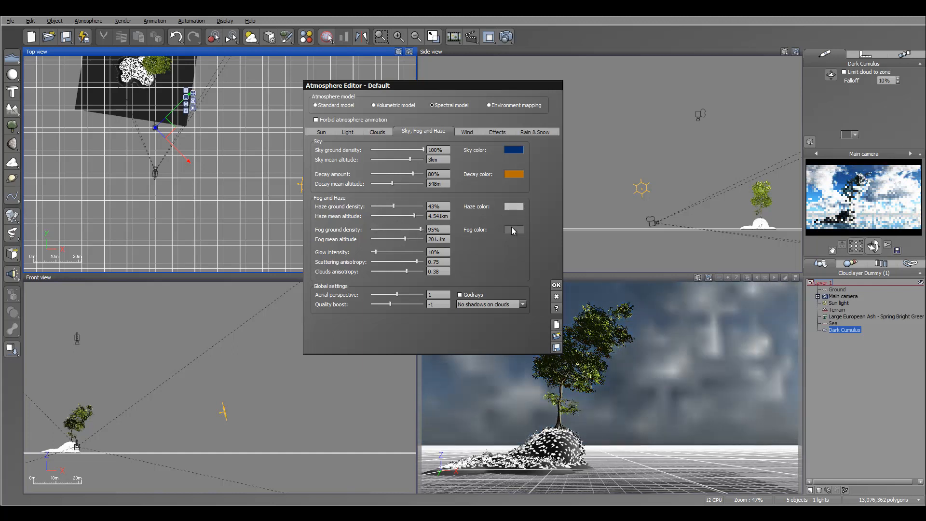
right_click(511, 227)
click(521, 233)
drag(420, 360, 421, 296)
click(438, 397)
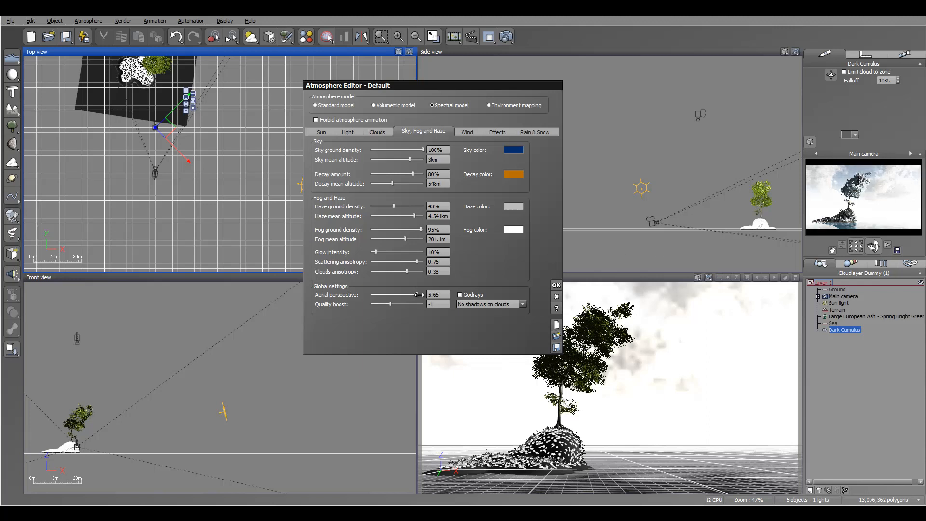
Step: Set aerial perspective to 6.42, fog ground density to 77% and fog mean altitude to 168.3 m, and apply the atmosphere
drag(419, 294, 421, 294)
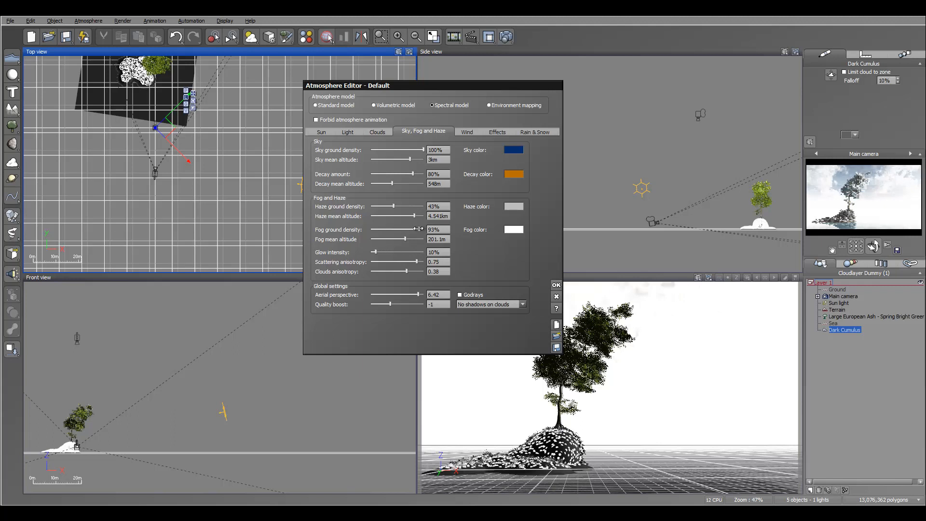
mouse_move(417, 228)
mouse_down()
mouse_move(416, 237)
mouse_move(413, 230)
mouse_up()
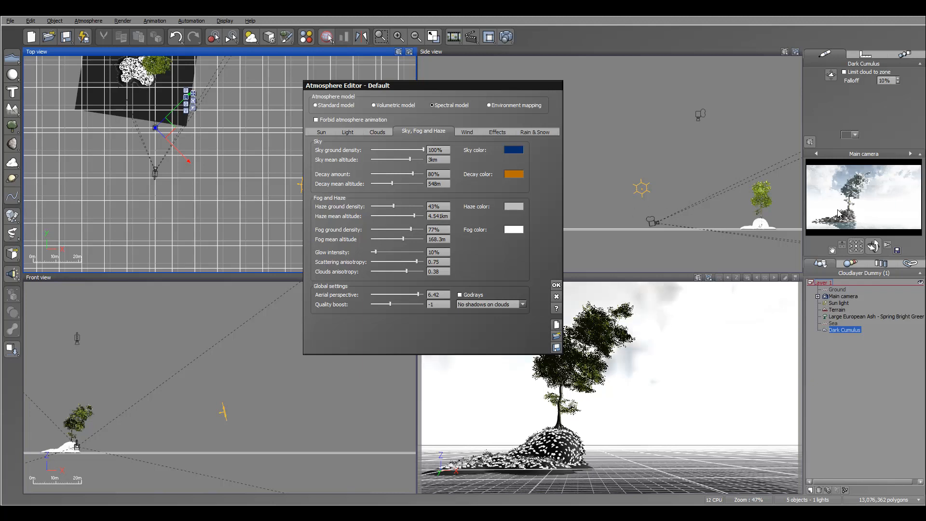
click(556, 285)
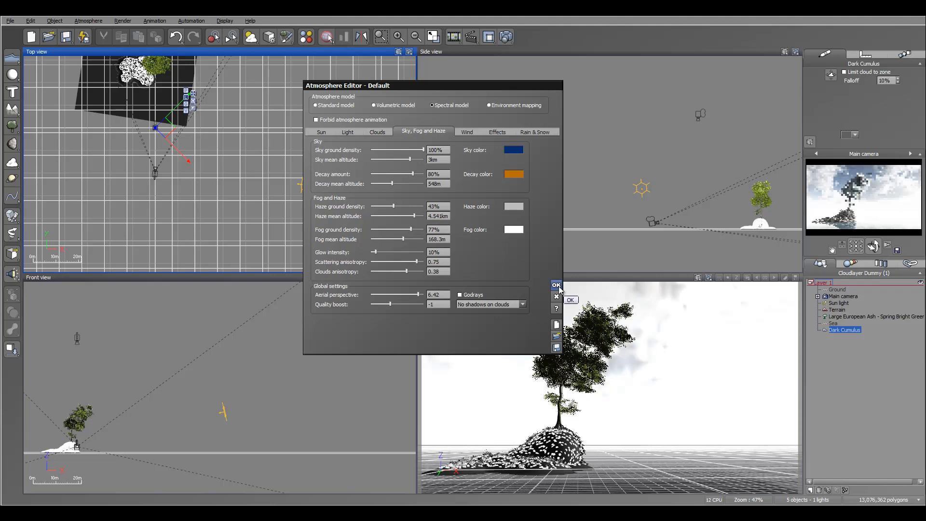
Step: Move the sun light horizontally forward along the camera's viewing direction, keeping its height, and check the camera preview
click(844, 302)
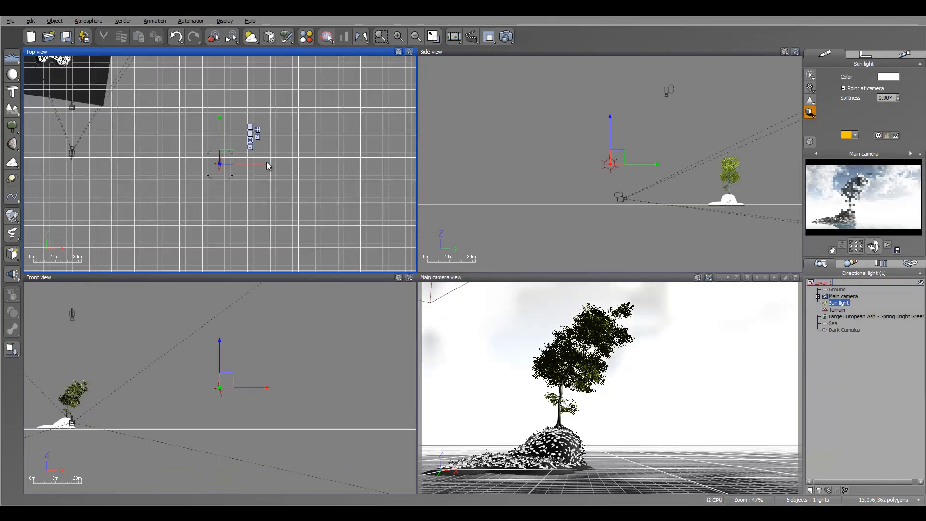
drag(226, 153, 227, 121)
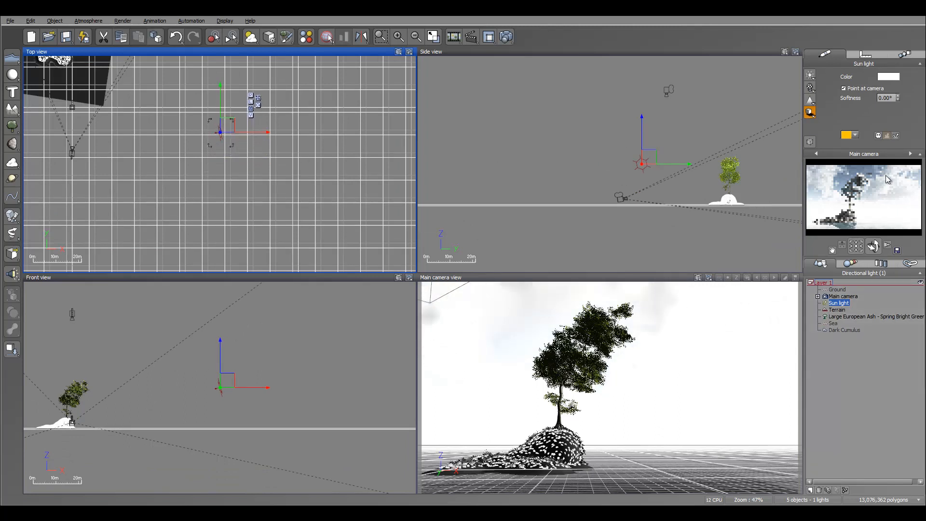
right_click(863, 182)
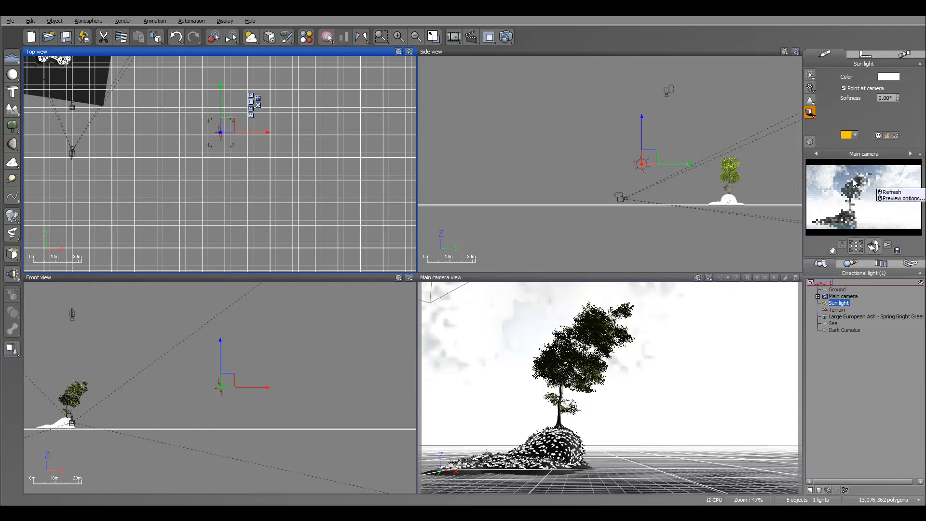
Step: Add a quadratic spot light low behind the mound, pointing back at the tree, and offset it to the camera's left
right_drag(224, 149, 326, 224)
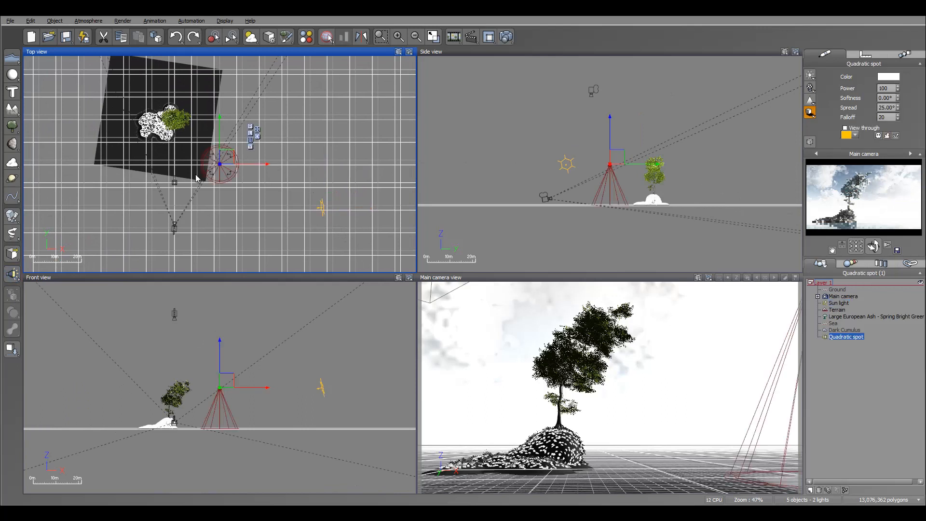
drag(226, 158, 178, 85)
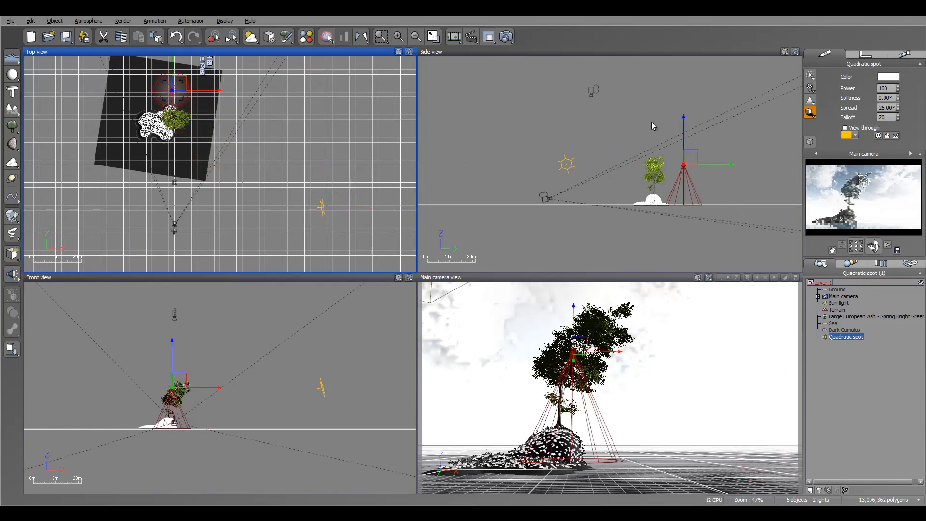
drag(689, 153, 695, 197)
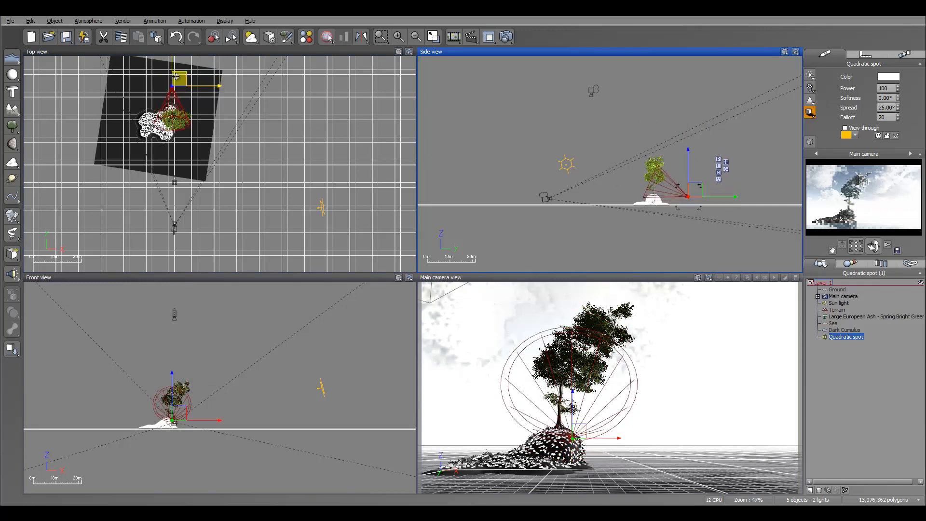
drag(158, 76, 157, 75)
right_drag(176, 89, 188, 121)
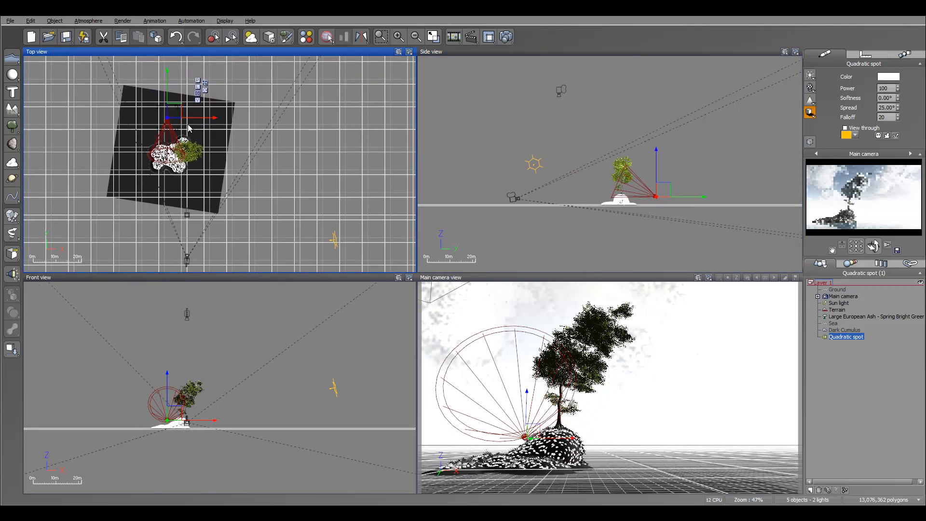
Step: Rotate the quadratic spot horizontally so its cone aims at the tree
click(204, 90)
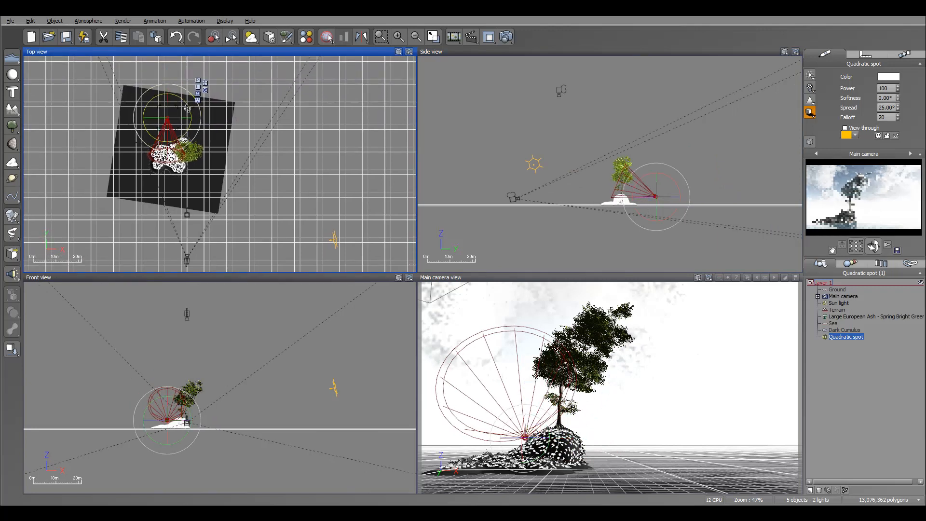
drag(187, 105, 170, 94)
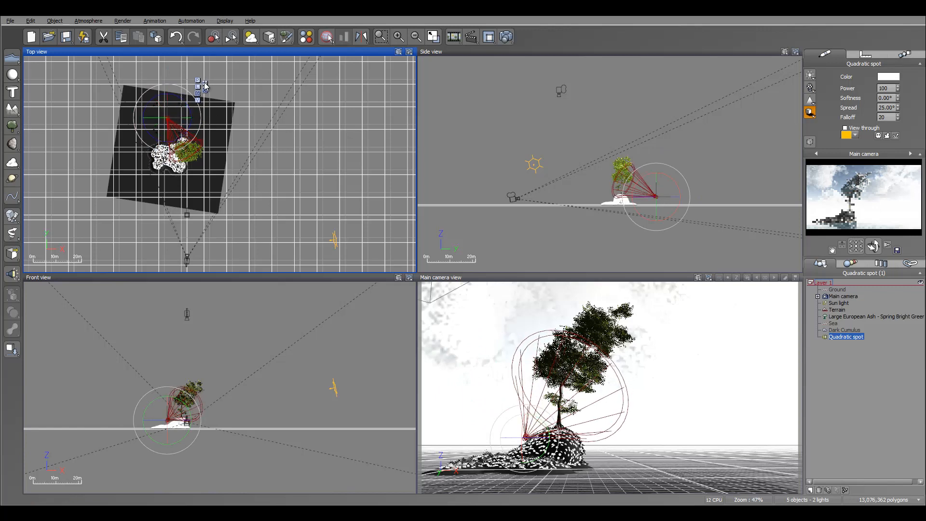
click(205, 83)
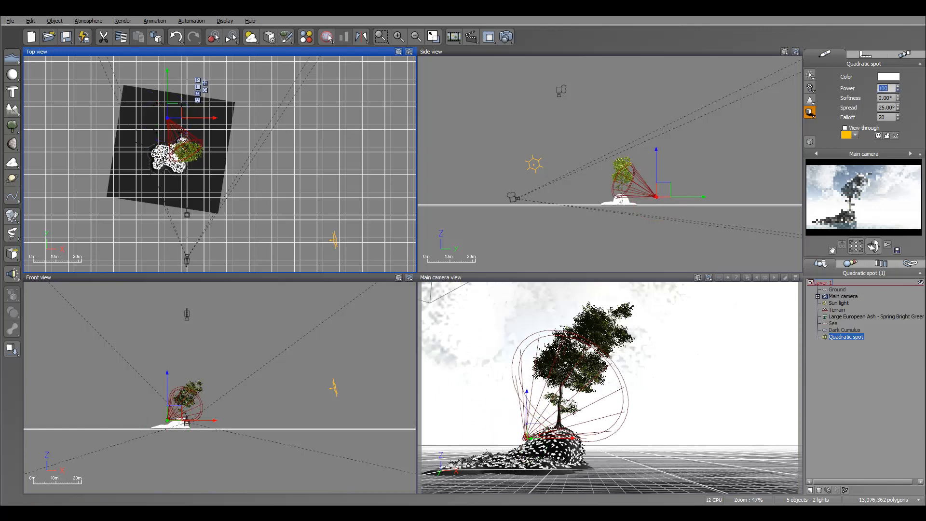
Step: Set the quadratic spot's power to 210 and move it slightly farther behind the tree and closer to the ground
drag(898, 89, 898, 35)
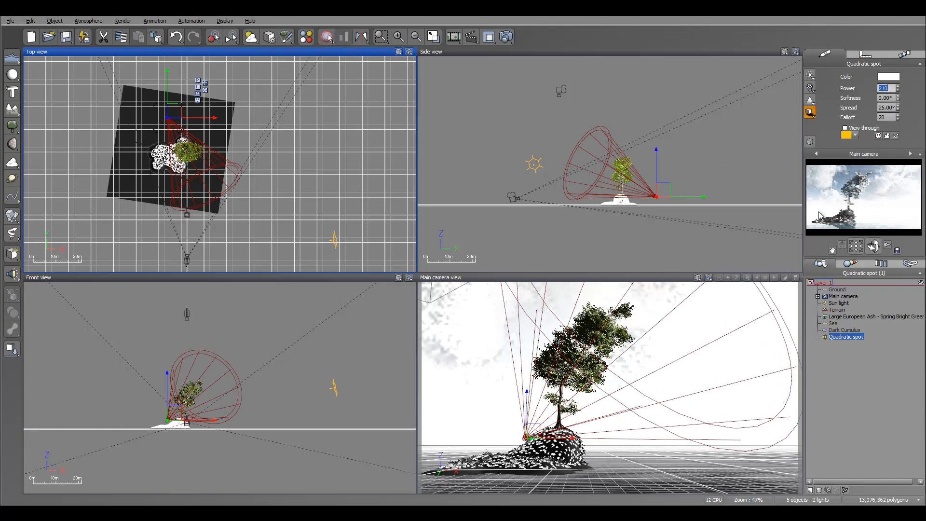
drag(174, 106, 164, 100)
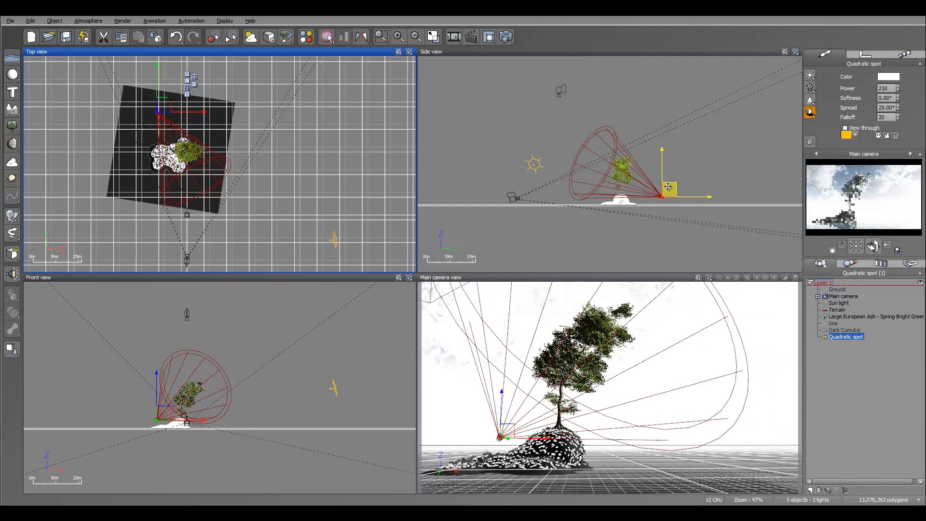
drag(668, 186, 667, 191)
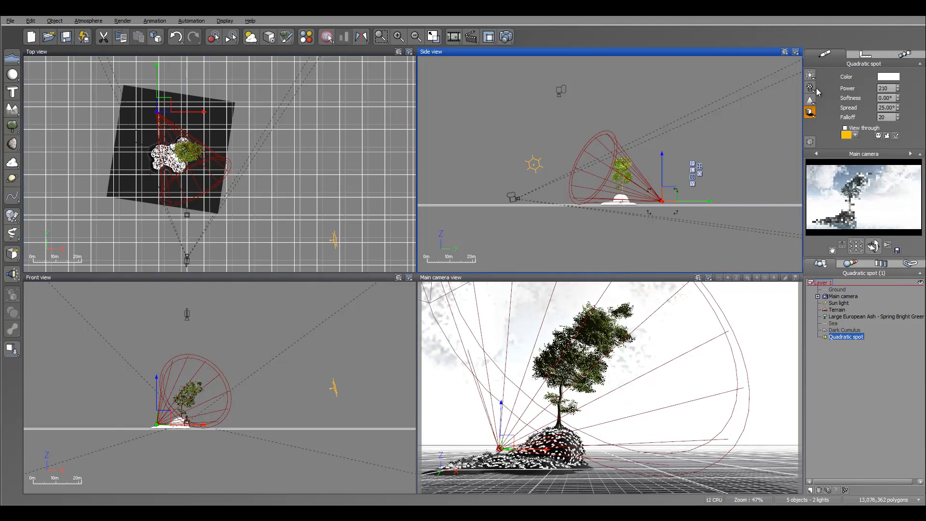
Step: Render the scene to screen at 800x450 and close the finished render
click(506, 37)
click(317, 245)
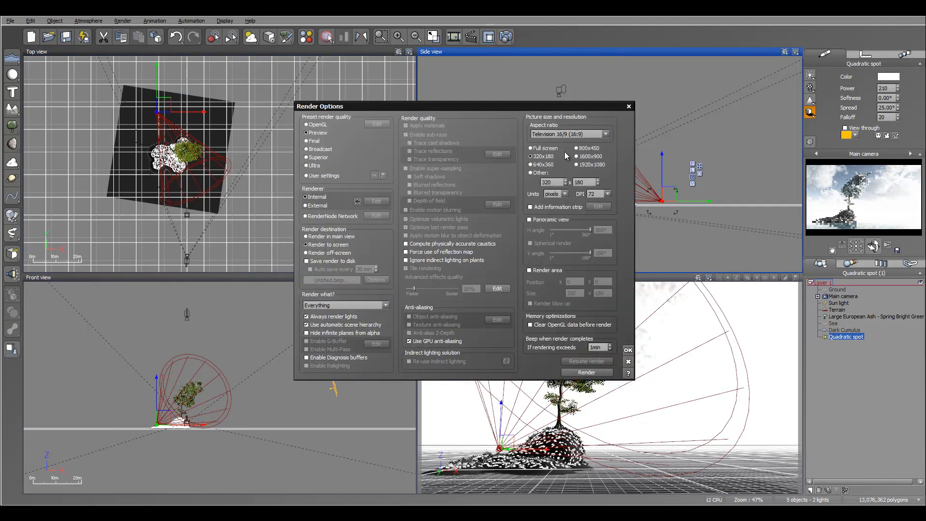
click(585, 149)
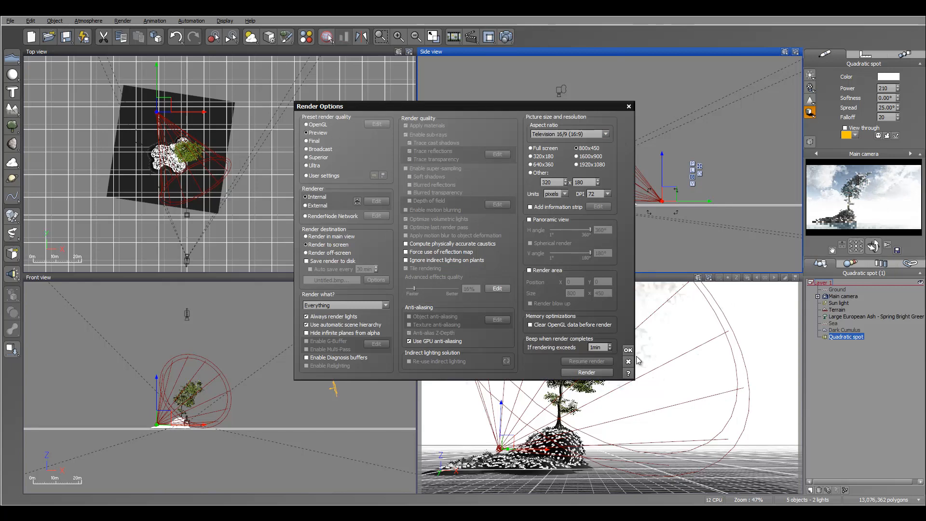
click(586, 372)
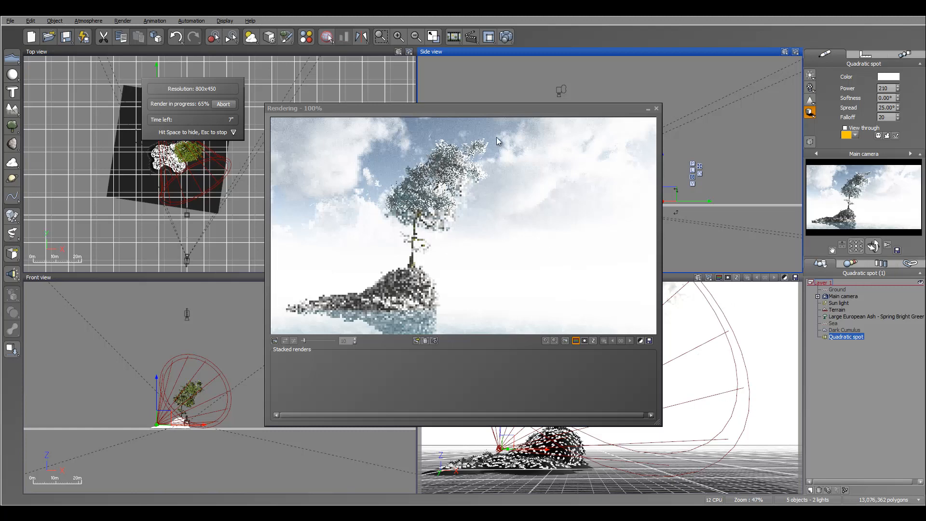
click(656, 108)
Step: Move the main camera closer to the mound and tilt it slightly upward to reframe the tree
click(842, 296)
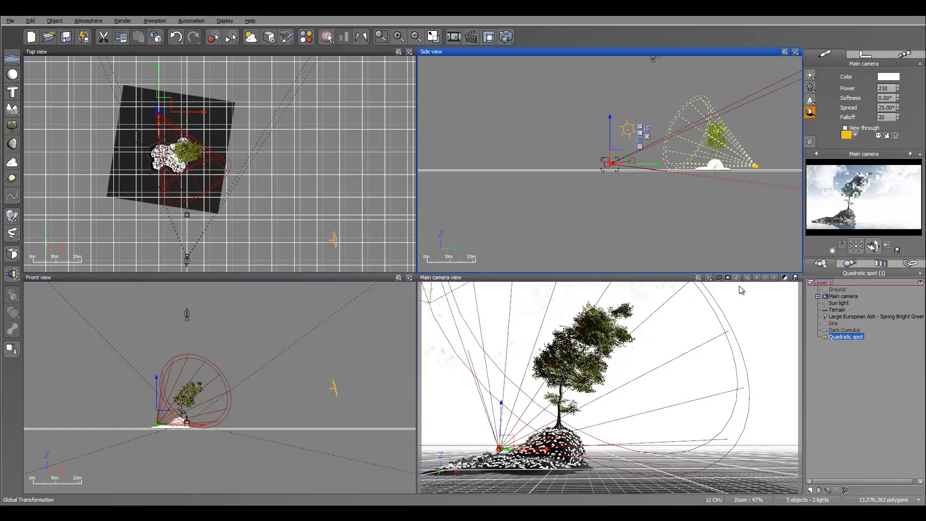
drag(250, 225, 248, 218)
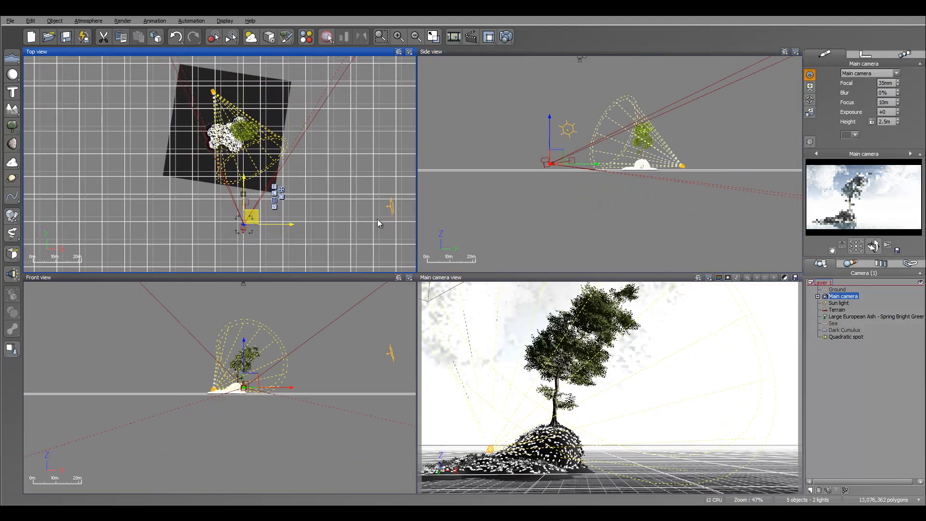
drag(873, 246, 873, 244)
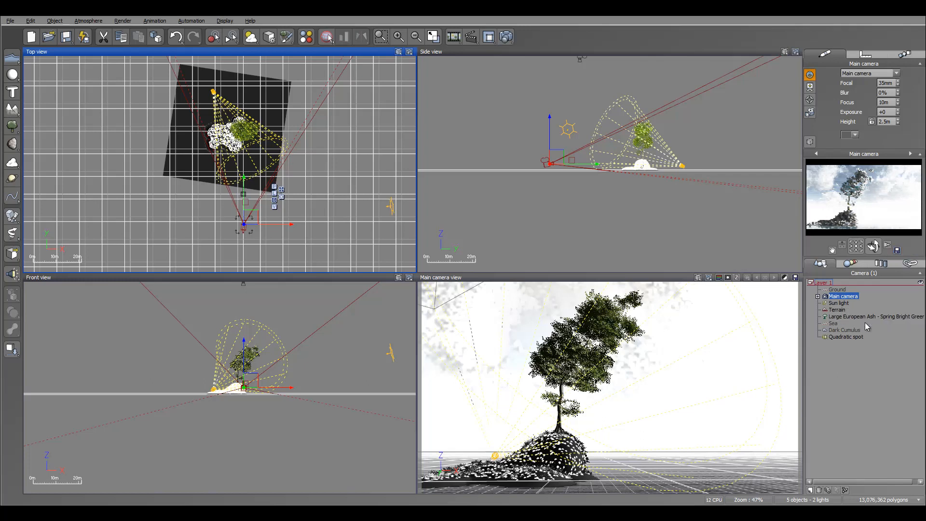
Step: Reduce the atmosphere's haze ground density to 21% and fog ground density to 58%
click(97, 21)
click(109, 83)
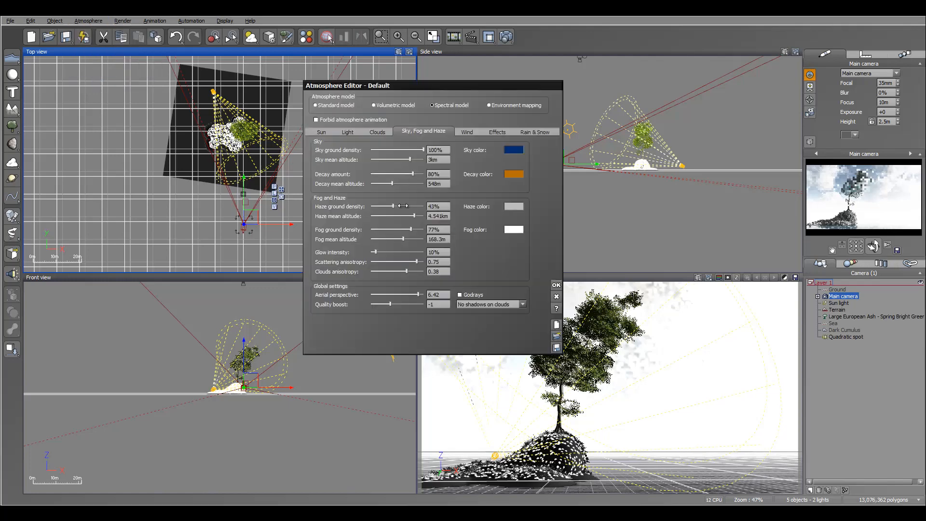
drag(410, 229, 381, 206)
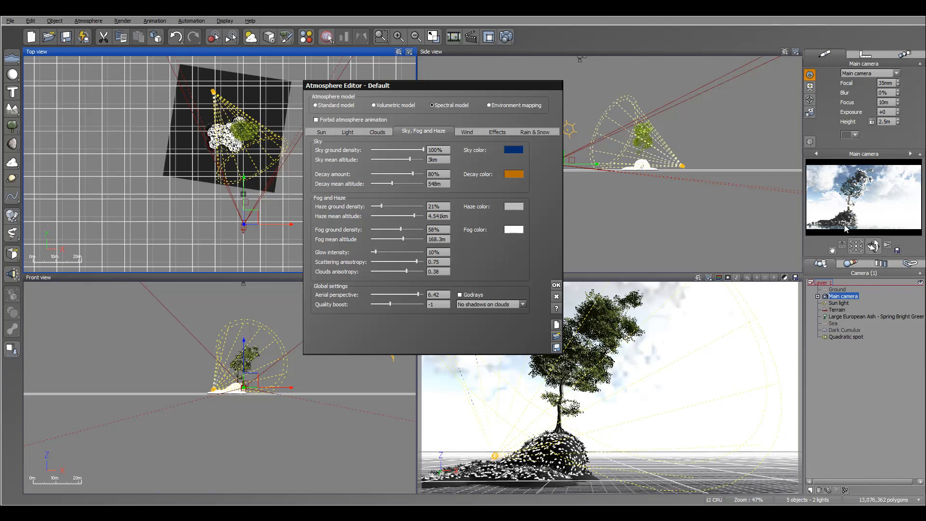
Step: Set the atmosphere's decay mean altitude to 976.5 m, haze ground density to 20% and scattering anisotropy to 0.88
drag(392, 183, 412, 175)
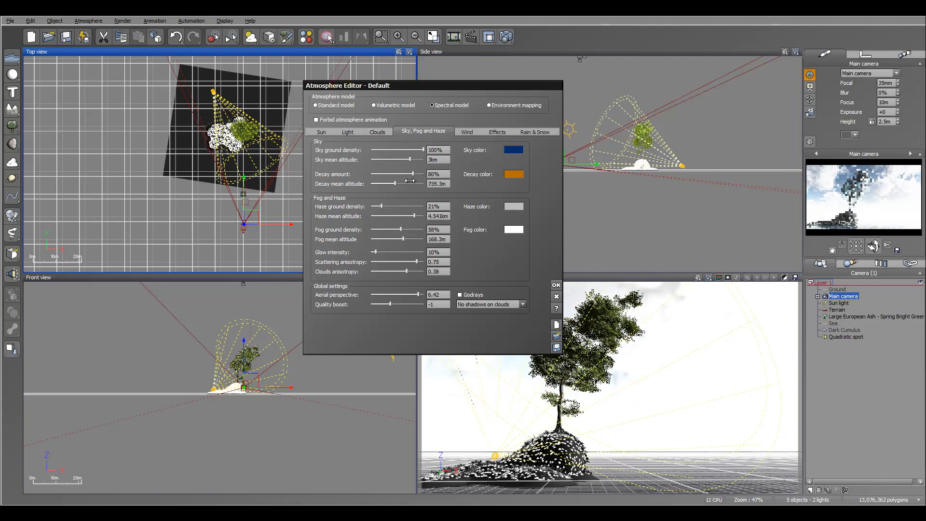
drag(409, 180, 416, 180)
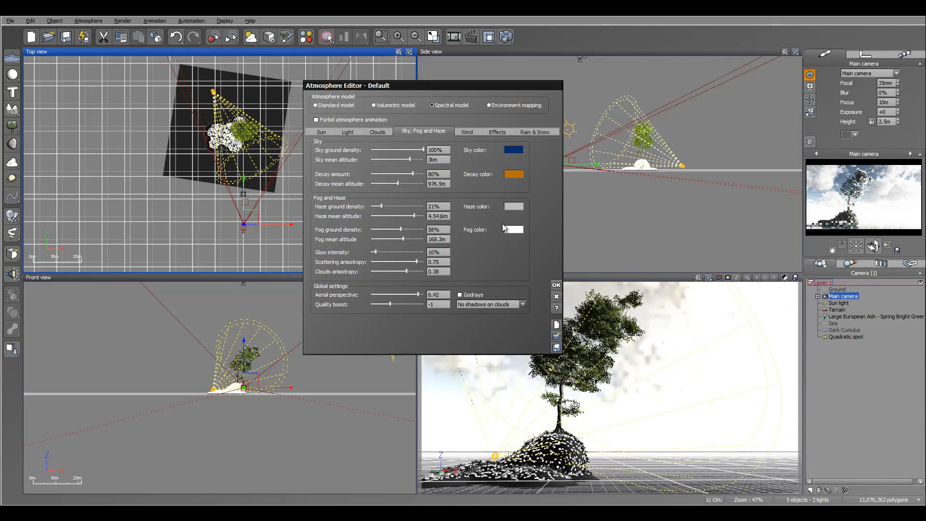
drag(381, 206, 414, 206)
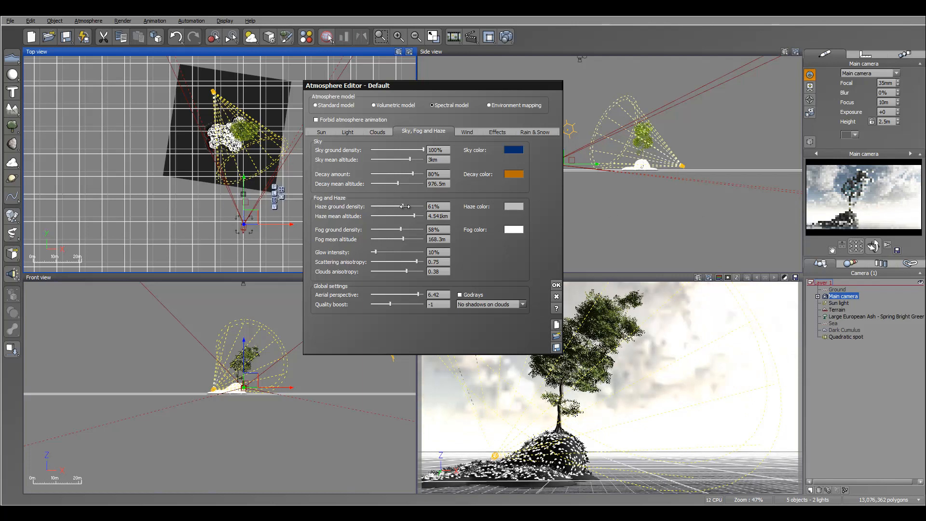
drag(404, 206, 380, 206)
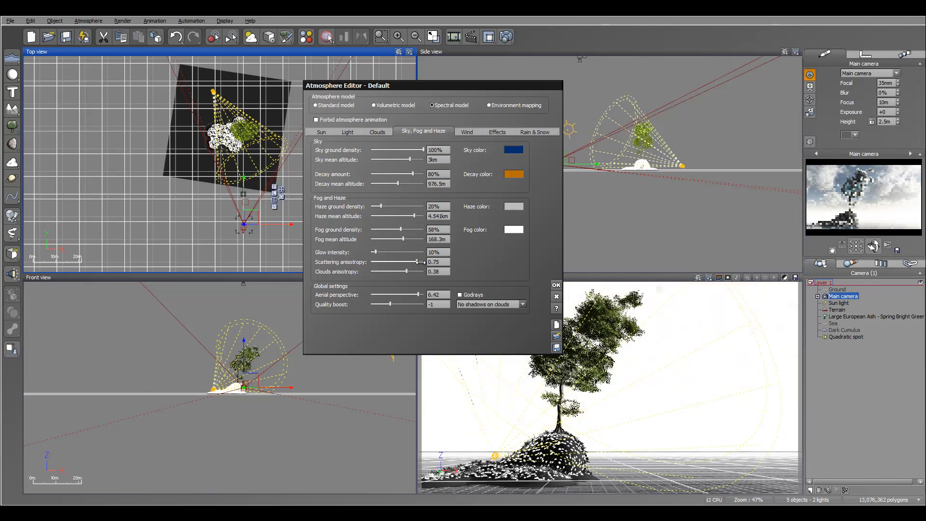
drag(417, 261, 421, 261)
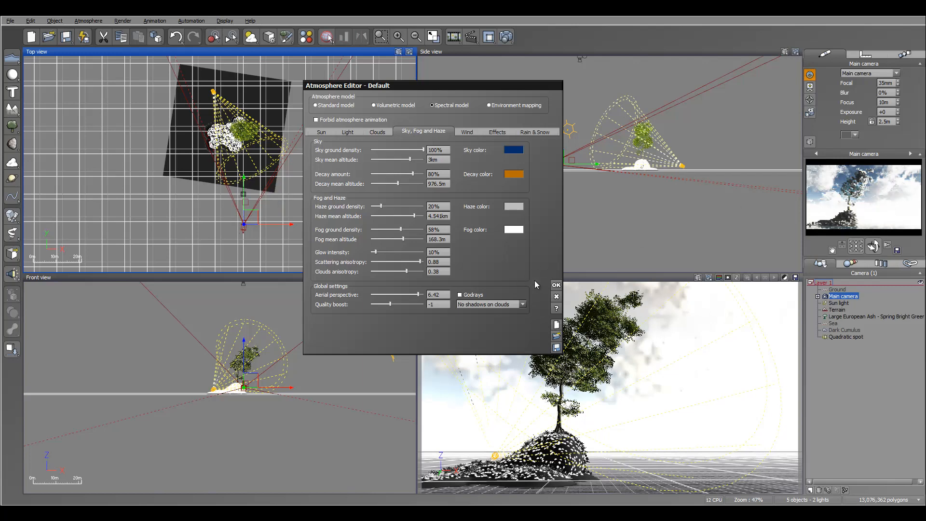
click(556, 287)
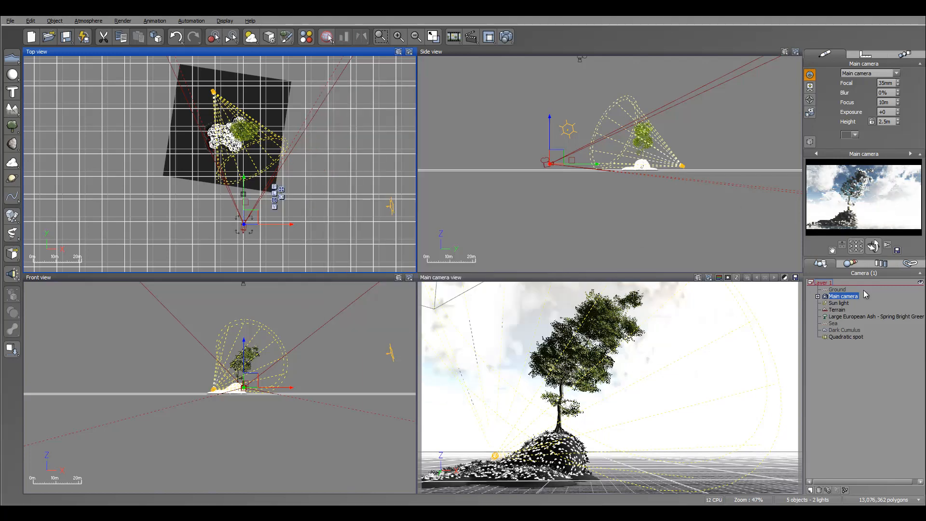
Step: Lower the power of the quadratic spot behind the tree
click(846, 337)
drag(897, 88, 898, 127)
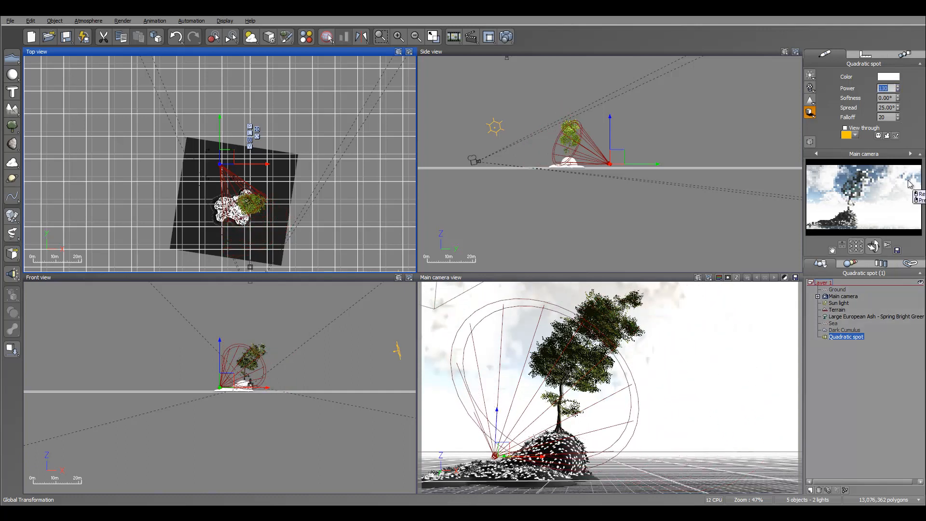
Step: Scale the Large European Ash tree down slightly while keeping its base on the mound
click(850, 316)
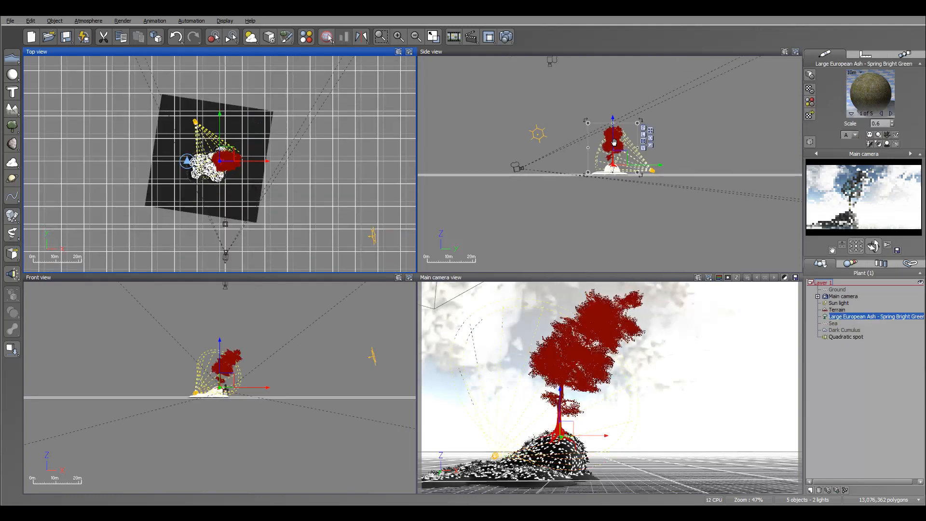
right_drag(636, 127, 659, 136)
scroll(650, 128, up, 2)
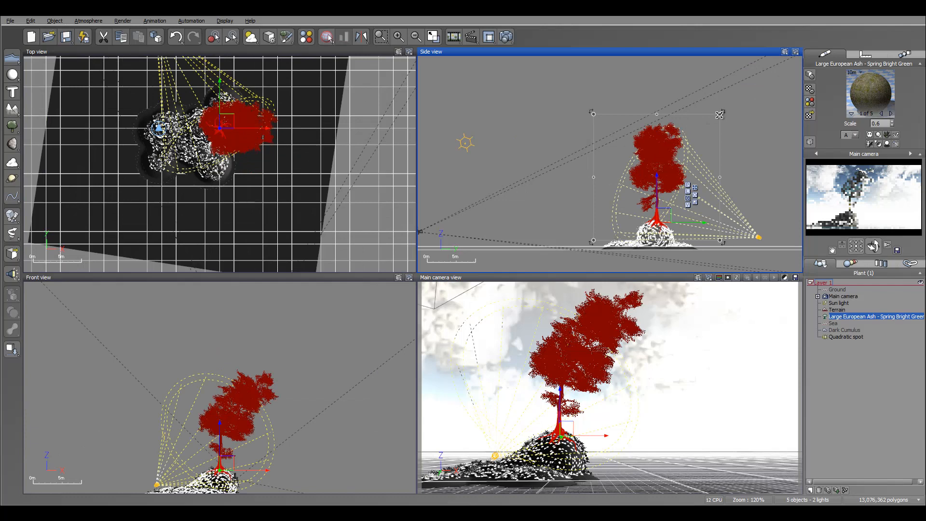
drag(719, 115, 706, 126)
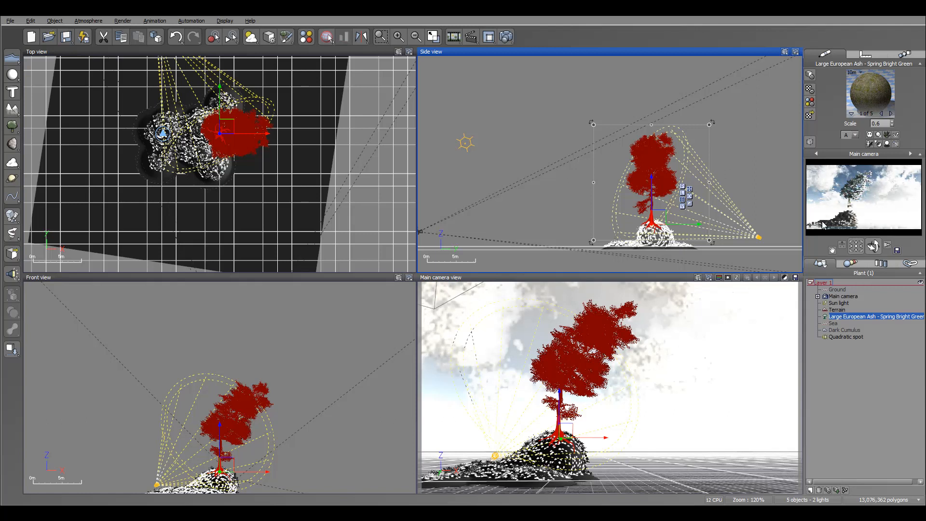
Step: Move the sun light slightly lower and refresh the main camera preview
click(839, 303)
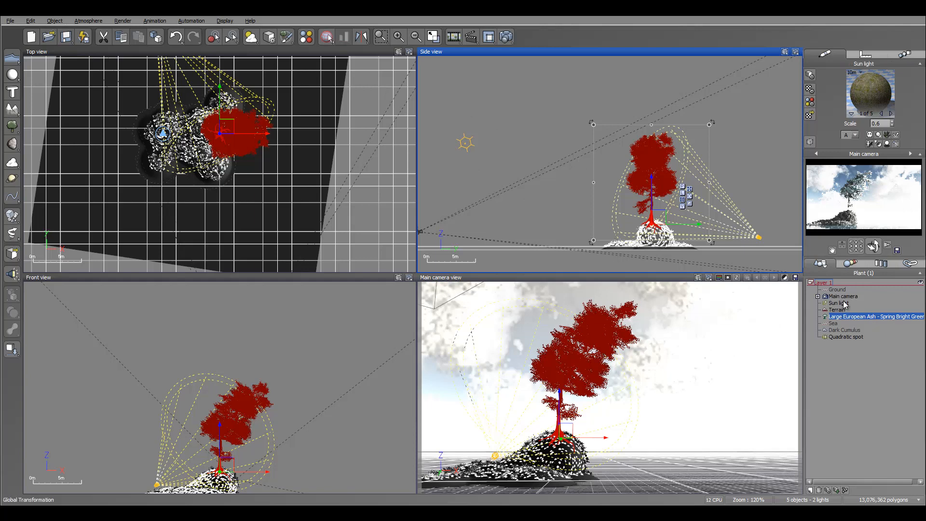
drag(610, 122, 607, 155)
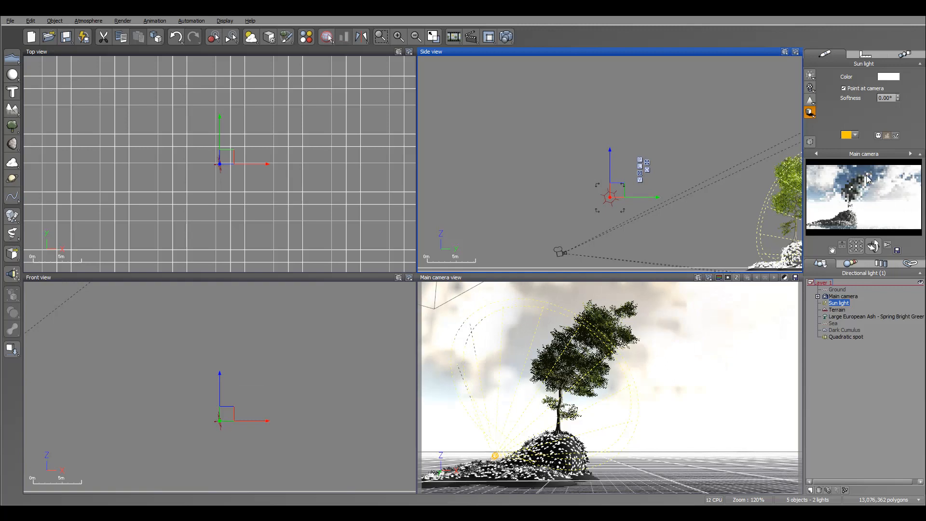
right_click(874, 202)
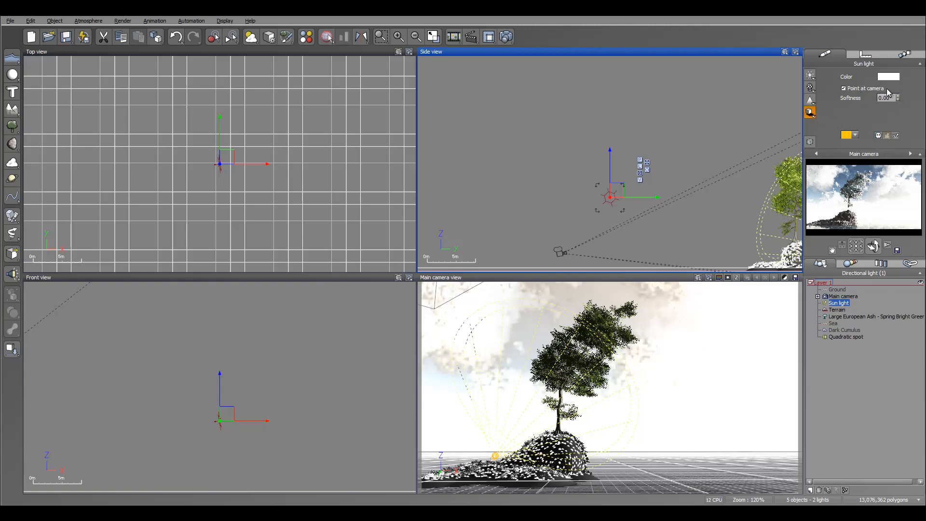
Step: Enable a shadow map with shadow-mapped projection for the sun light
click(811, 100)
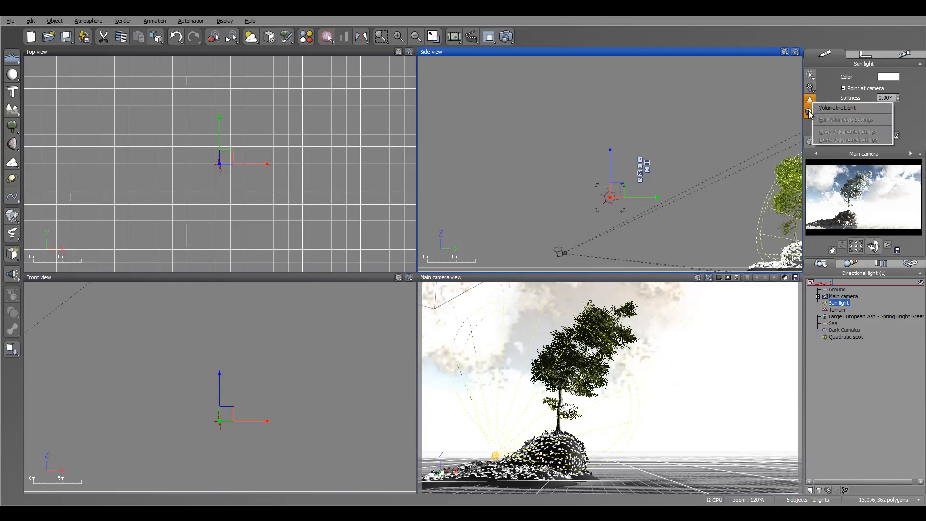
click(809, 113)
click(834, 140)
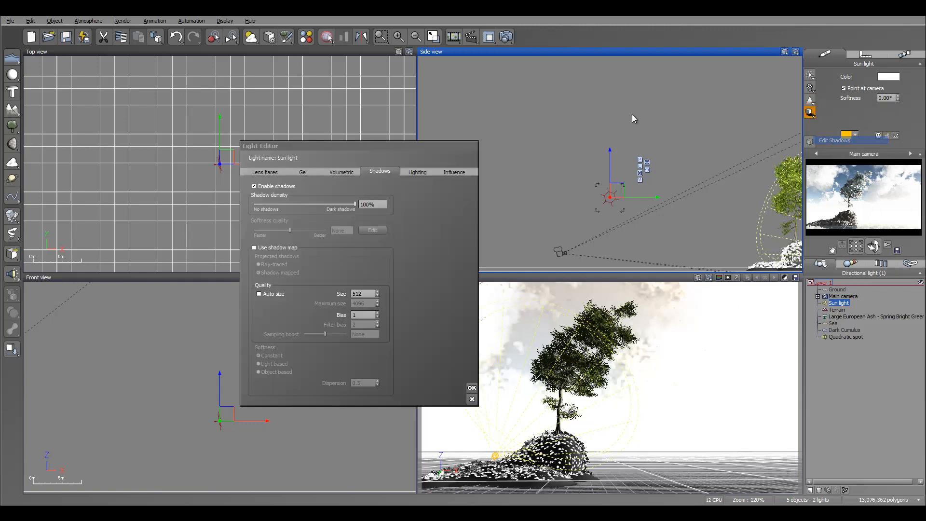
click(281, 248)
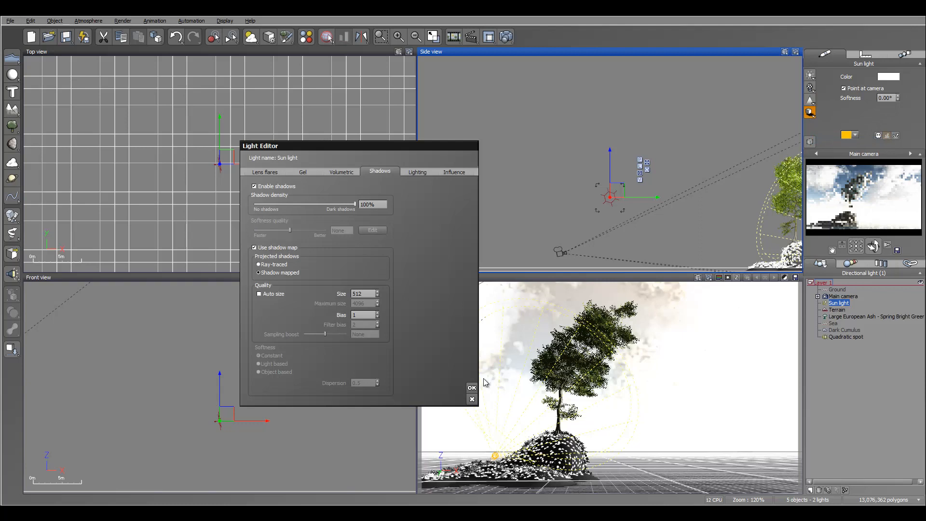
click(472, 387)
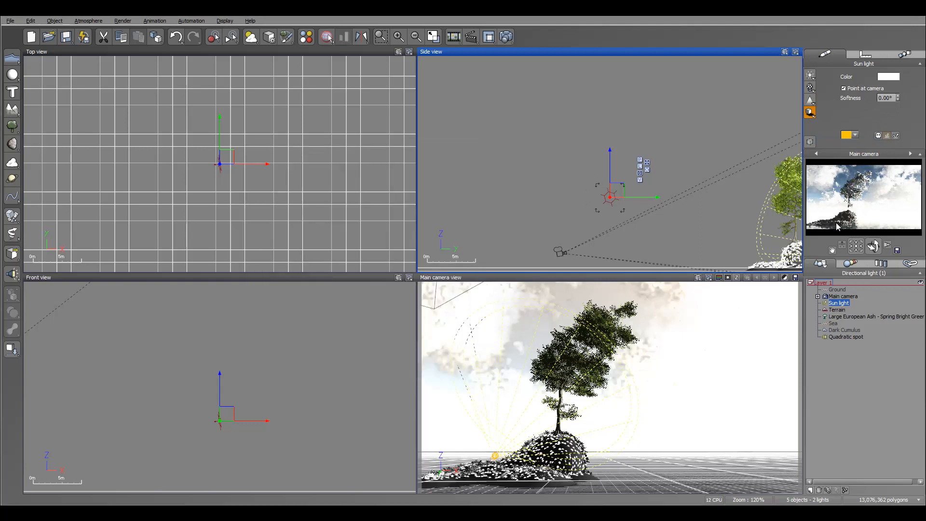
Step: Render the scene to screen with the Final preset at 800x450 and close the finished render
click(505, 37)
click(314, 141)
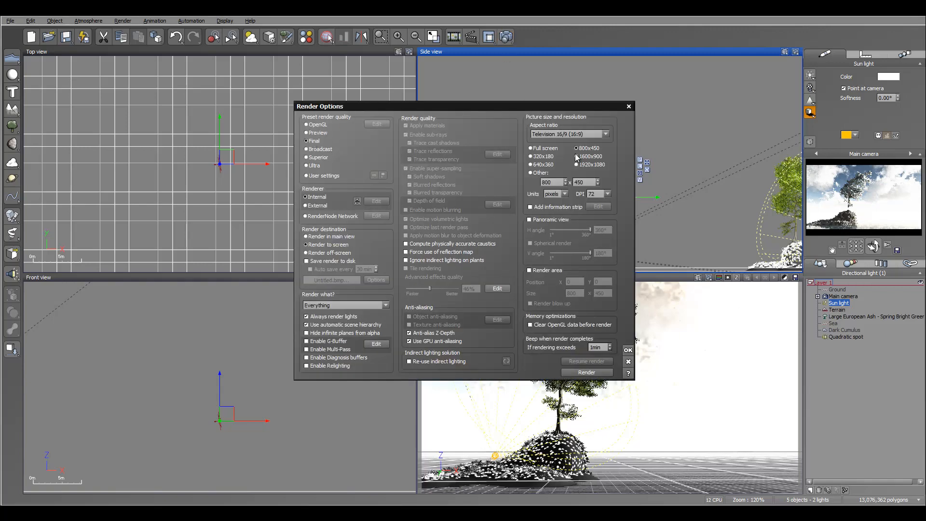
click(586, 374)
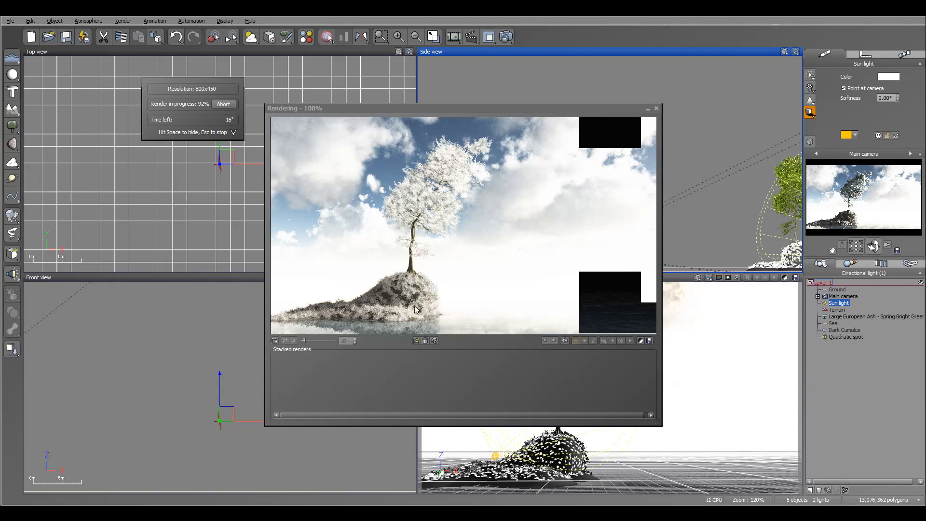
click(529, 214)
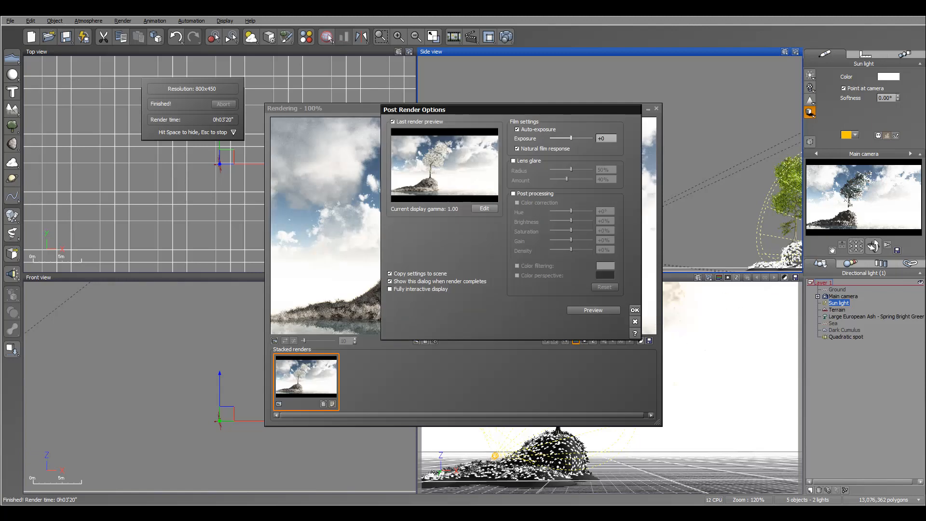
click(635, 309)
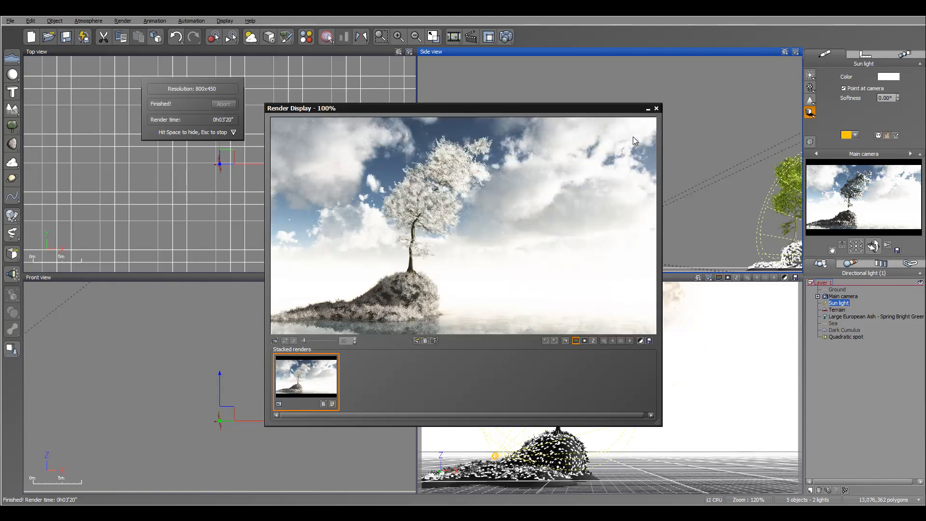
click(656, 109)
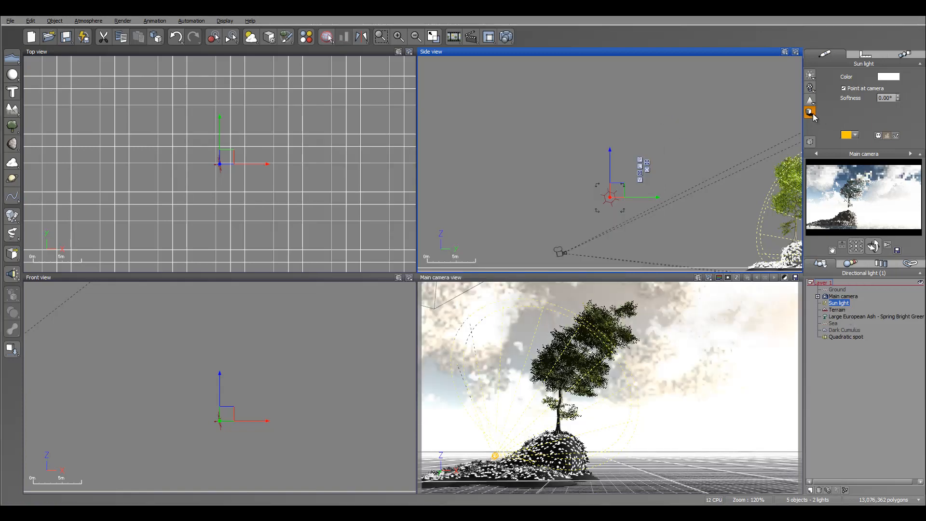
Step: Turn off the sun light's shadow map and set its softness to 26°
click(810, 112)
click(838, 140)
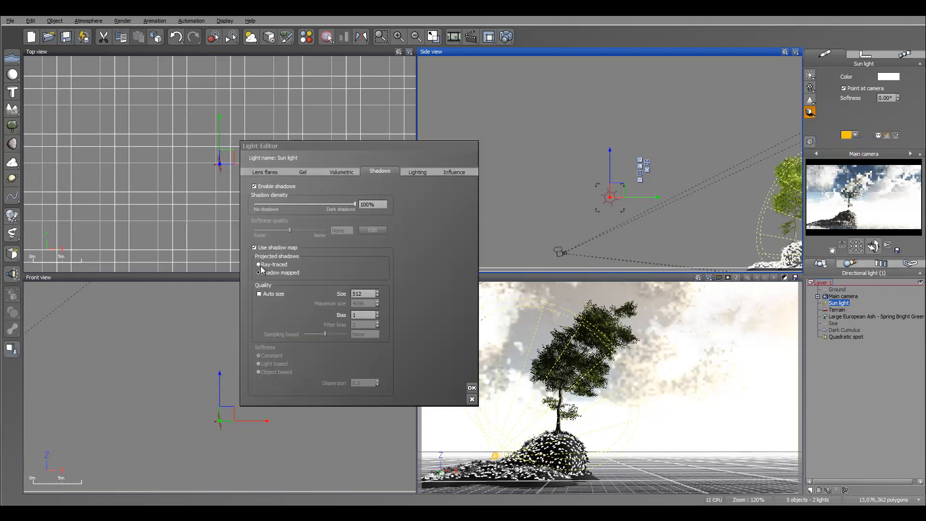
click(254, 248)
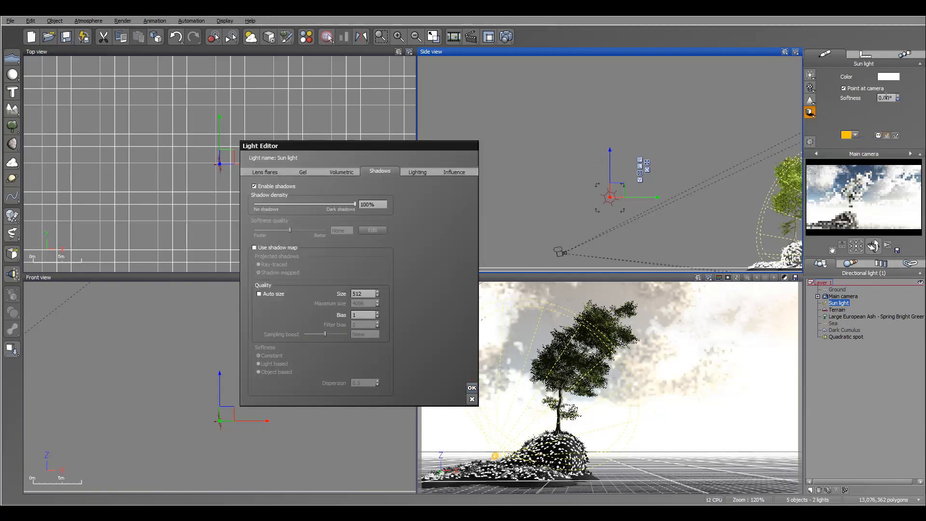
click(475, 389)
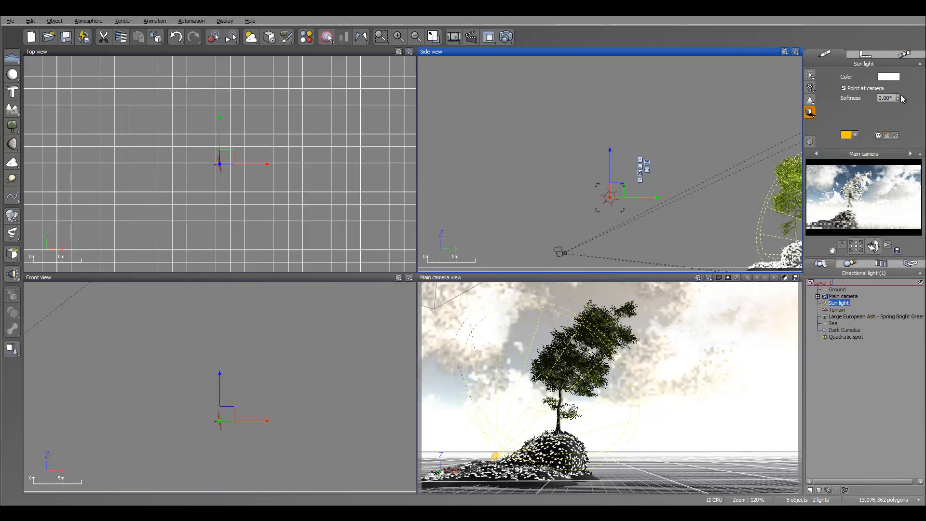
drag(897, 98, 897, 92)
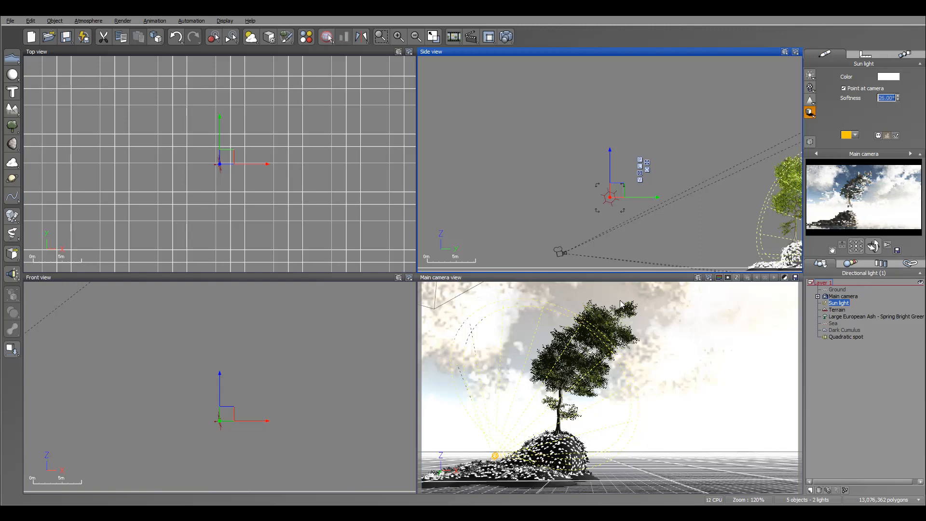
Step: Set the render picture to a free aspect ratio with a size of 1100x450 pixels
click(506, 37)
click(599, 136)
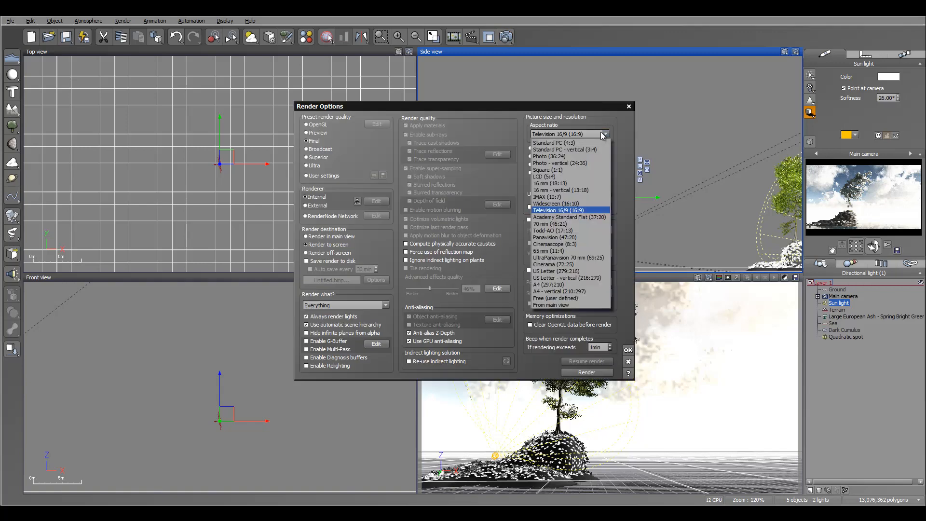
click(568, 302)
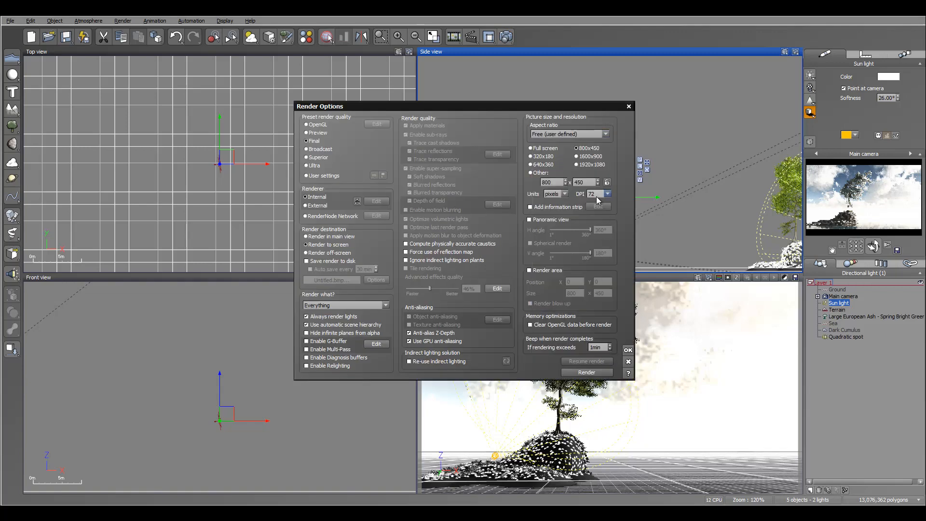
click(560, 182)
click(627, 350)
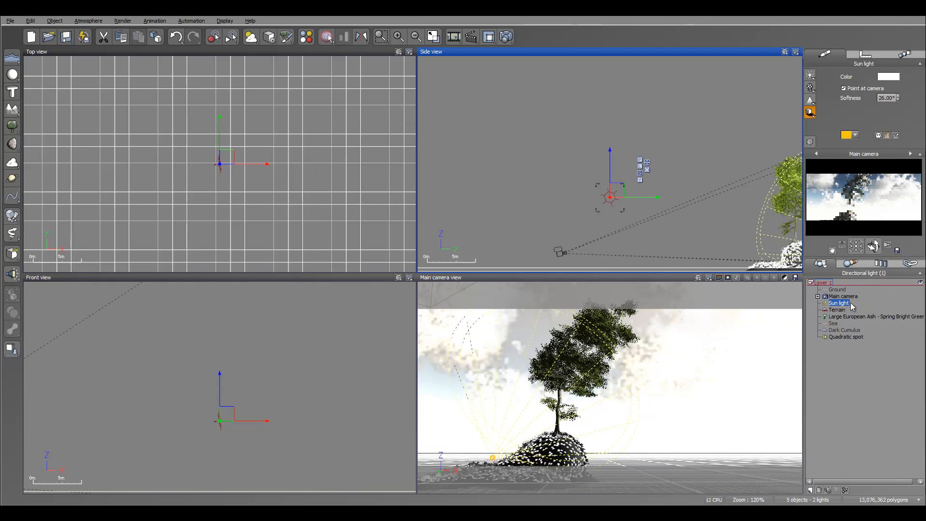
Step: Move the main camera farther back from the mound and turn it right and slightly downward, placing the tree left of the frame's centre
click(843, 296)
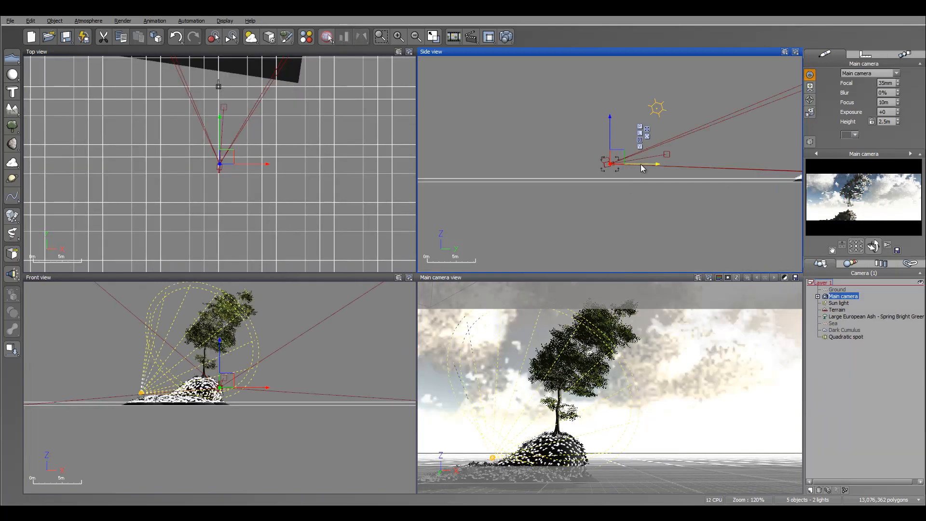
drag(618, 168, 550, 161)
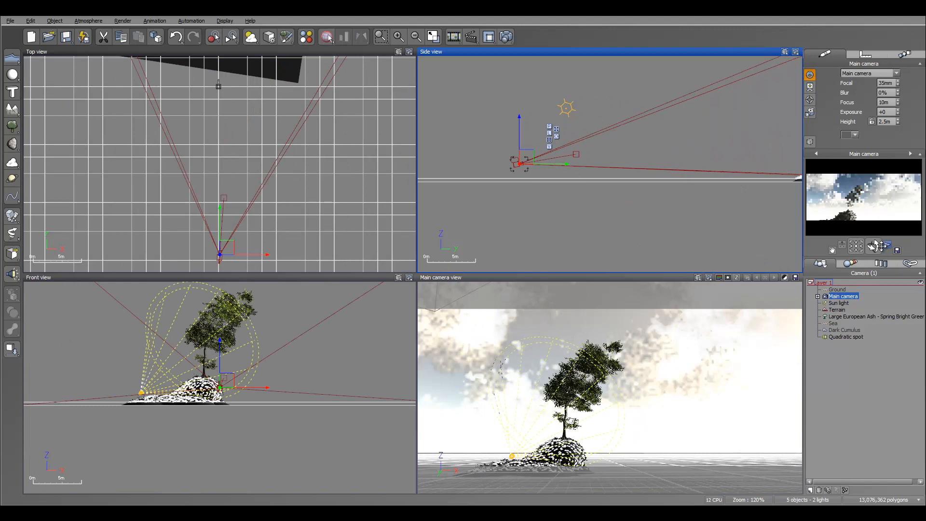
drag(874, 245, 895, 252)
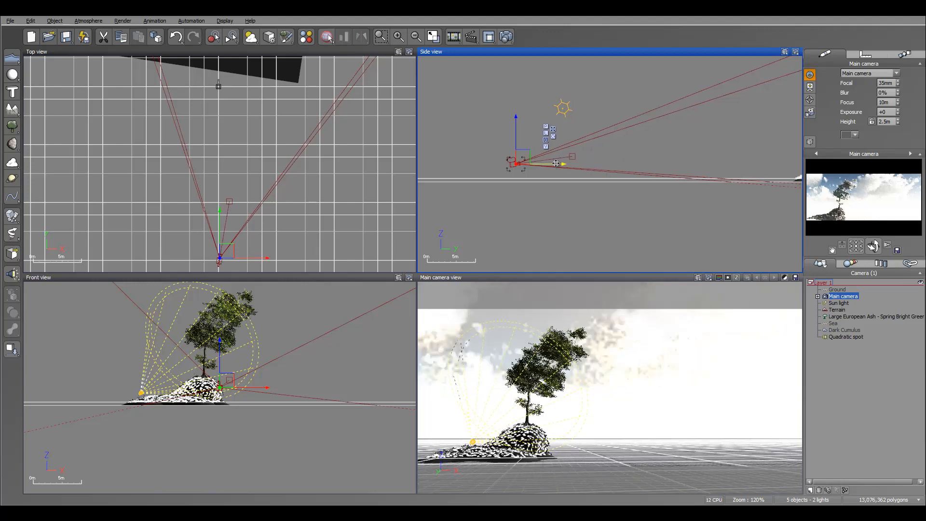
drag(560, 167, 574, 169)
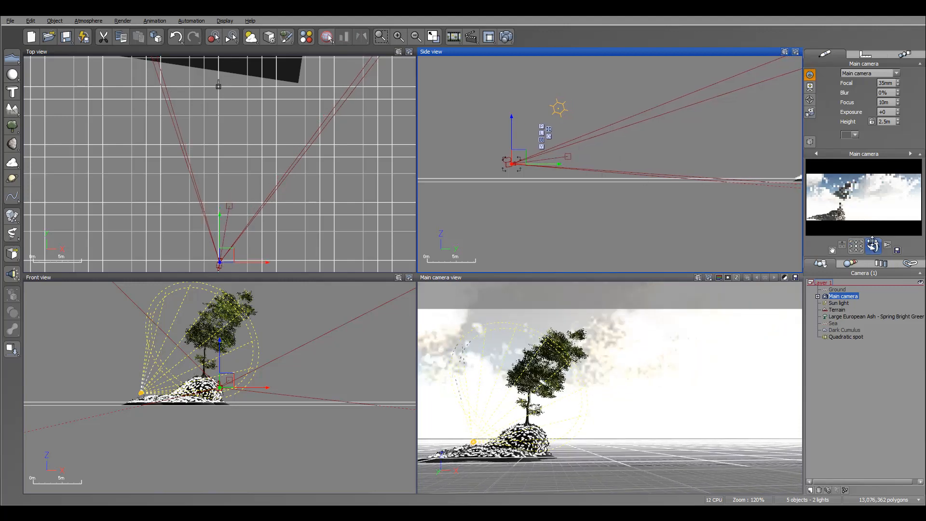
drag(872, 246, 875, 251)
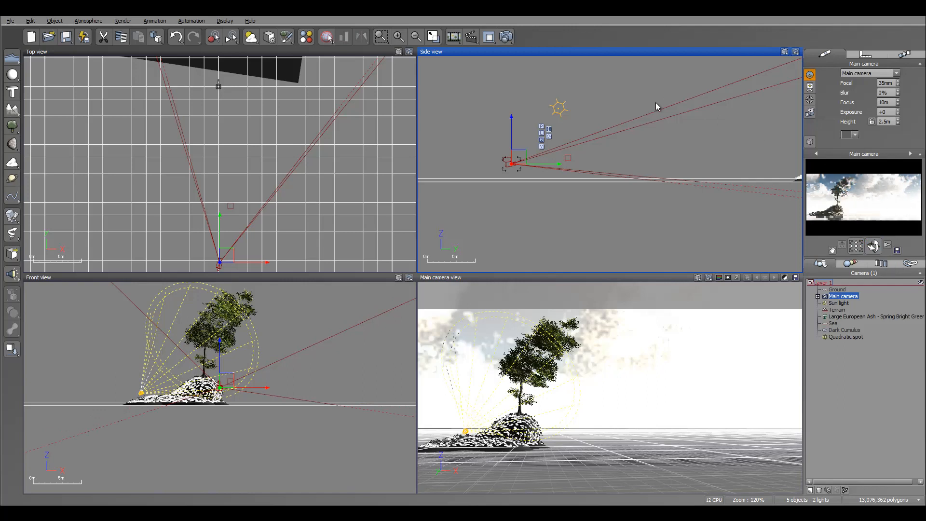
Step: Render the scene at 1100x450, accept the post-render options and close the finished render
click(504, 39)
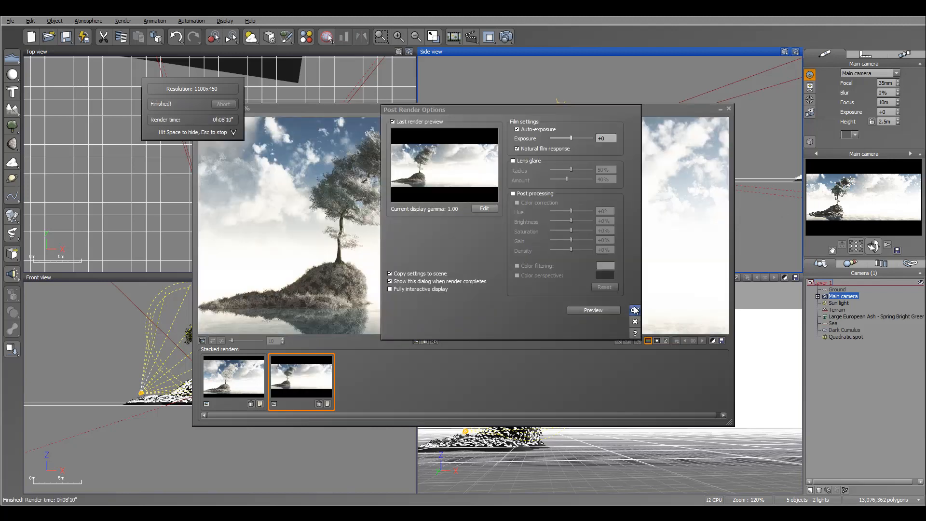
click(635, 311)
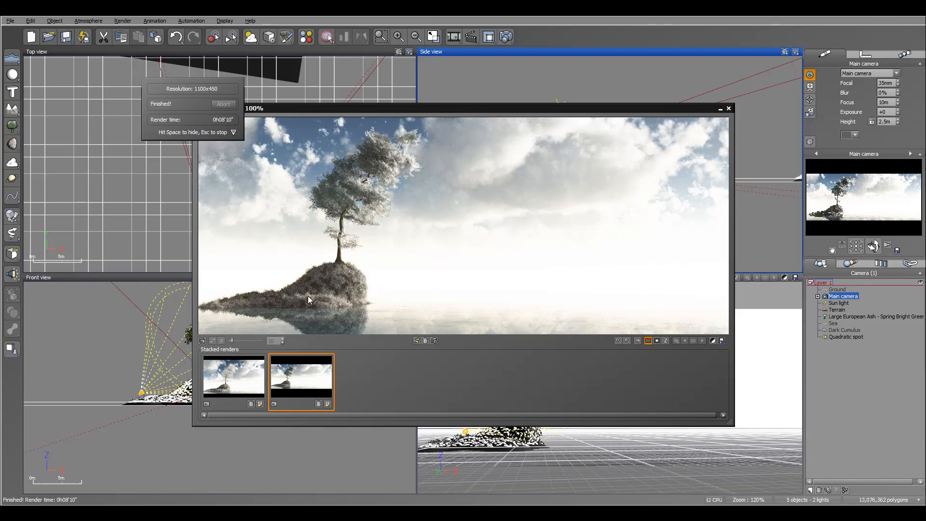
click(728, 108)
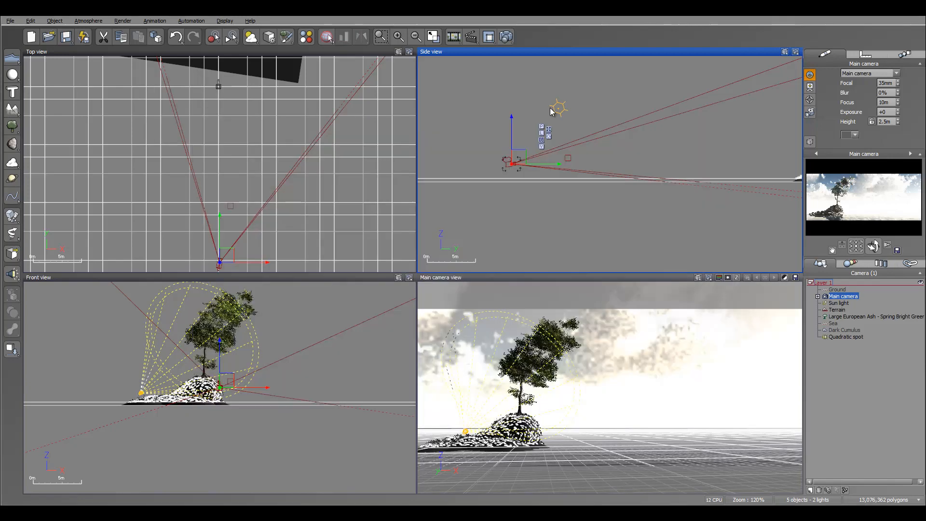
Step: Set the atmosphere's fog color to a muted blue-grey of about RGB 143, 163, 177
click(91, 21)
click(115, 84)
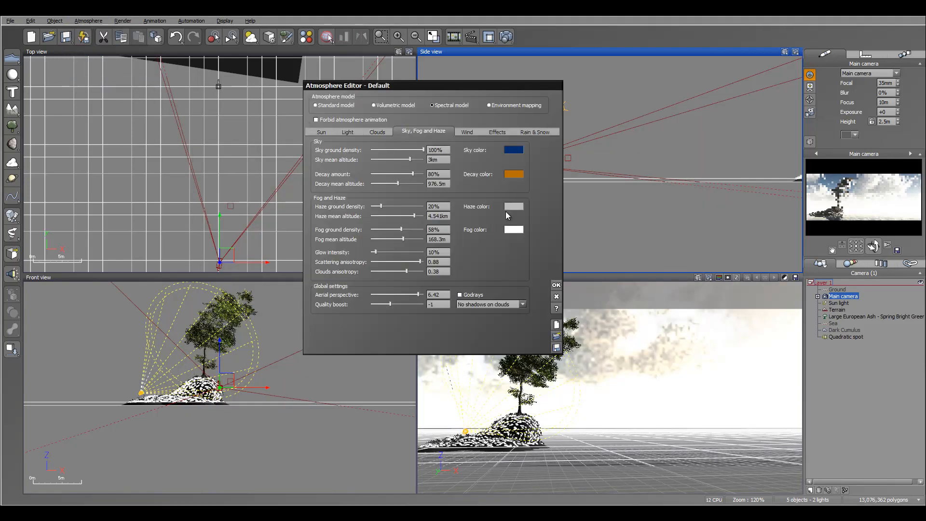
right_click(512, 231)
click(526, 237)
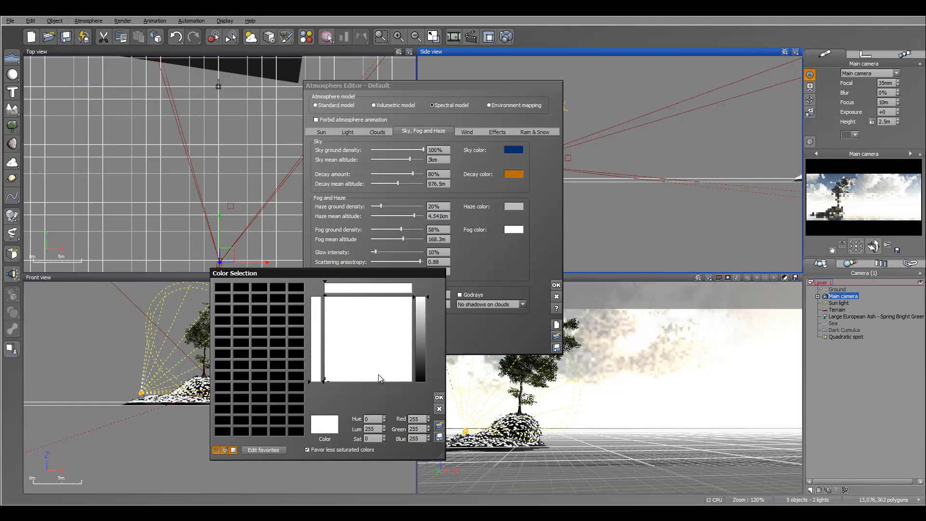
drag(381, 373, 375, 375)
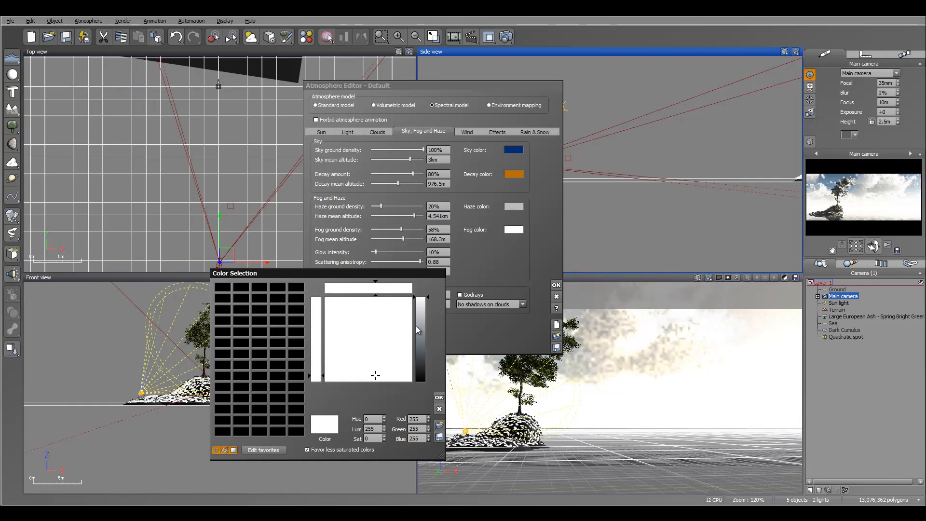
click(423, 315)
click(423, 317)
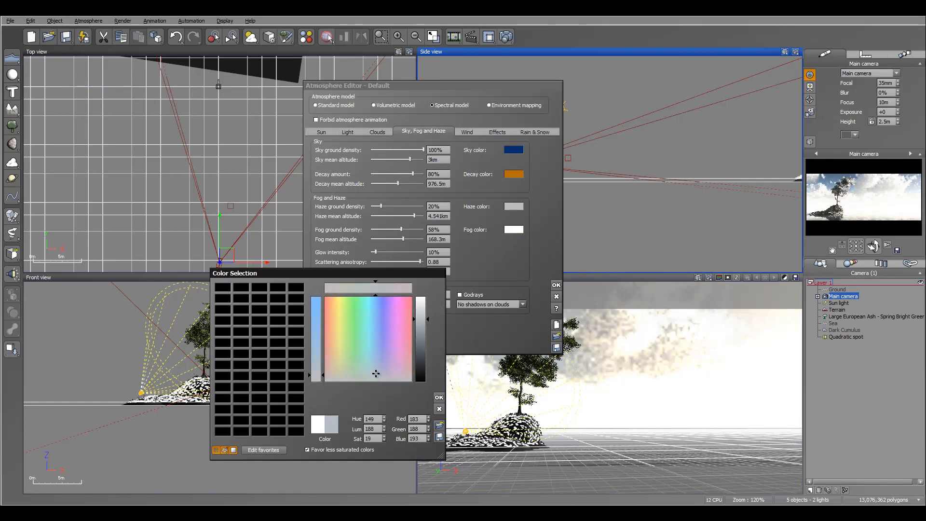
click(438, 397)
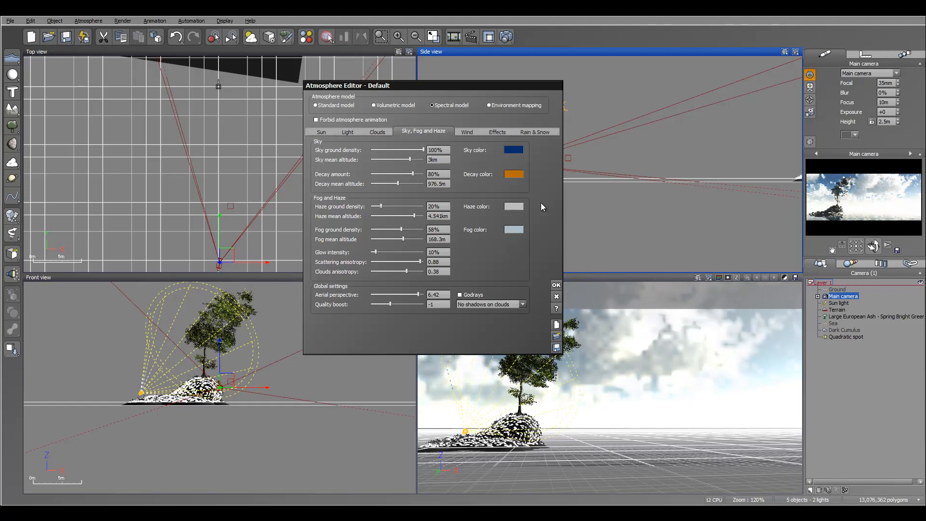
click(517, 231)
click(531, 237)
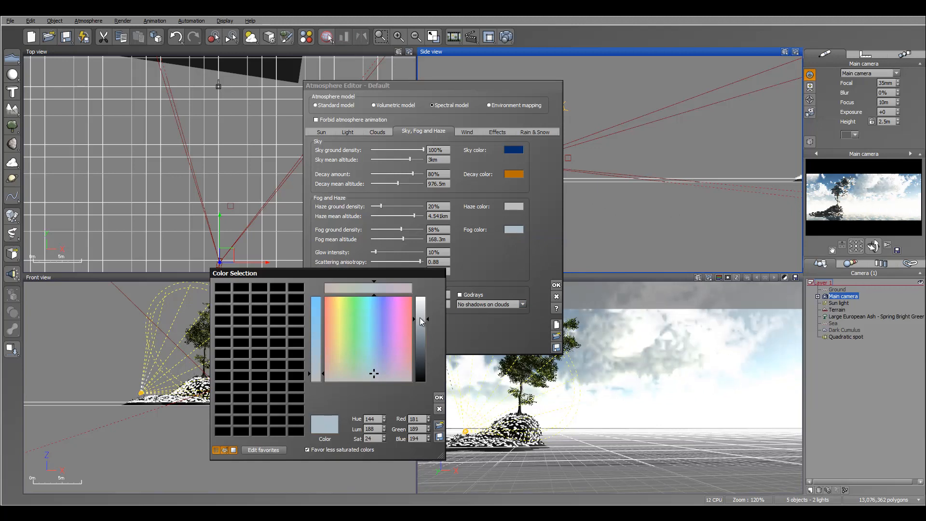
drag(419, 319, 419, 324)
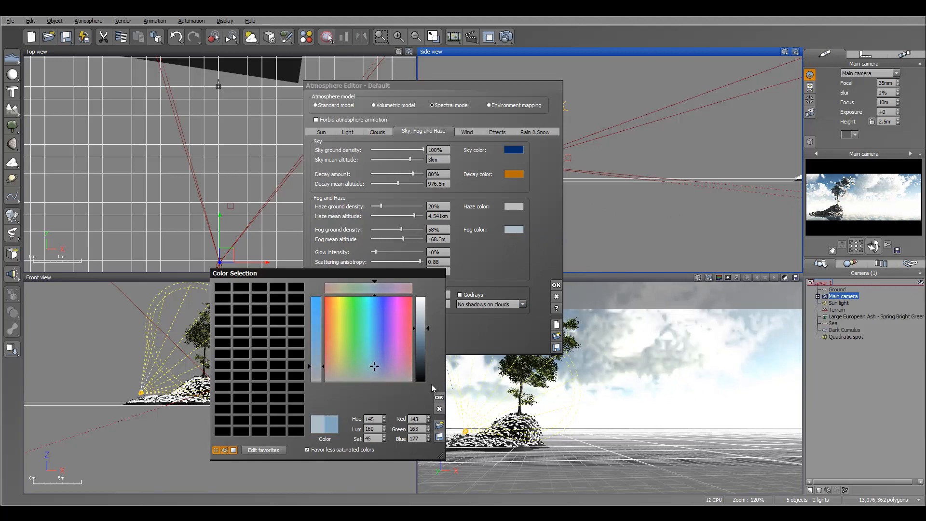
click(439, 397)
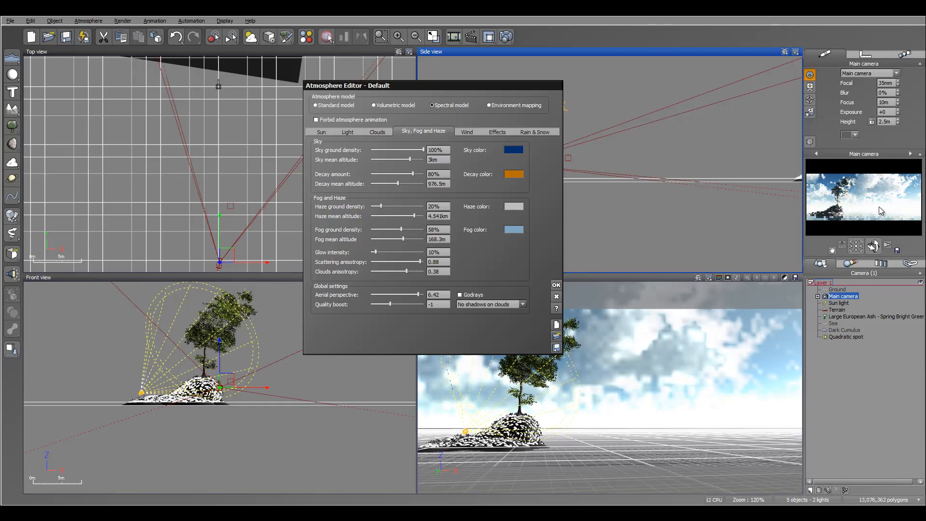
Step: Darken the atmosphere's haze color to a neutral grey of RGB 102, 102, 102
click(510, 205)
click(530, 212)
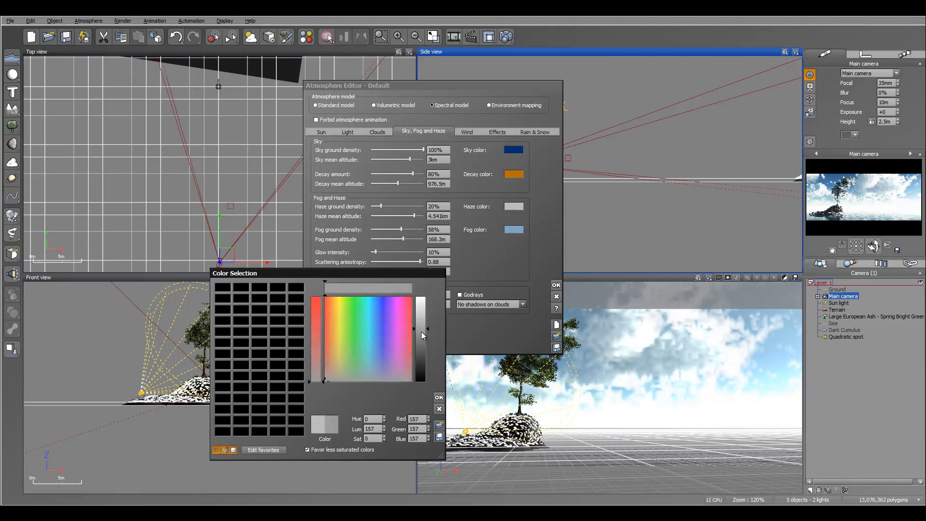
drag(422, 331, 421, 355)
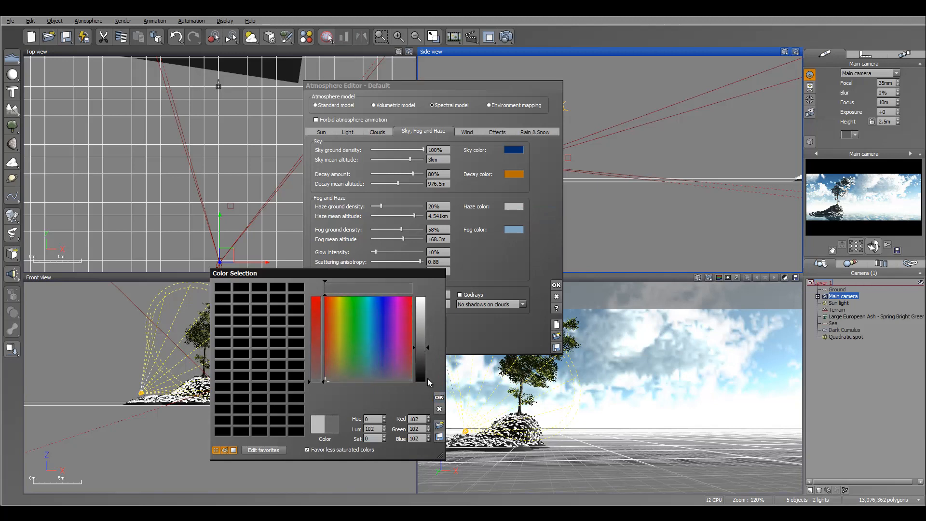
click(438, 397)
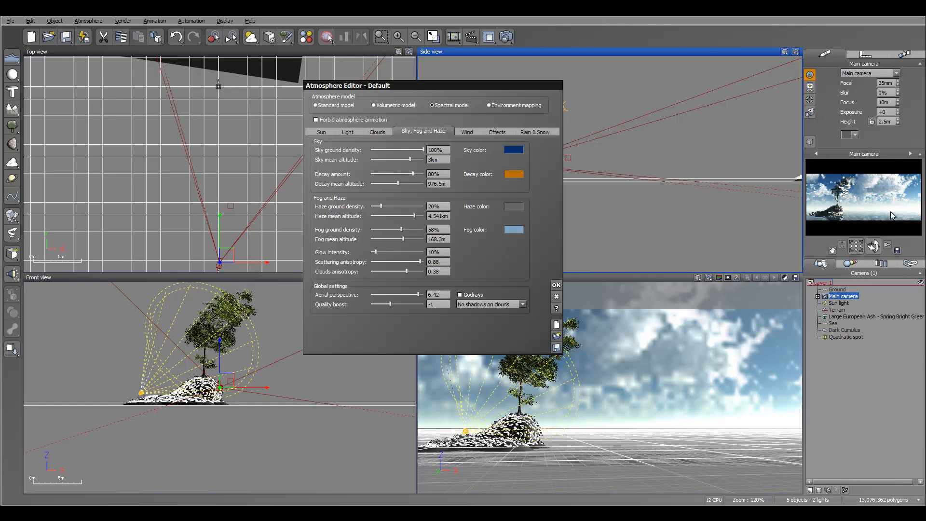
Step: Set the atmosphere's aerial perspective to 10, quality boost to 0.17 and fog ground density to 69%
drag(419, 293, 504, 284)
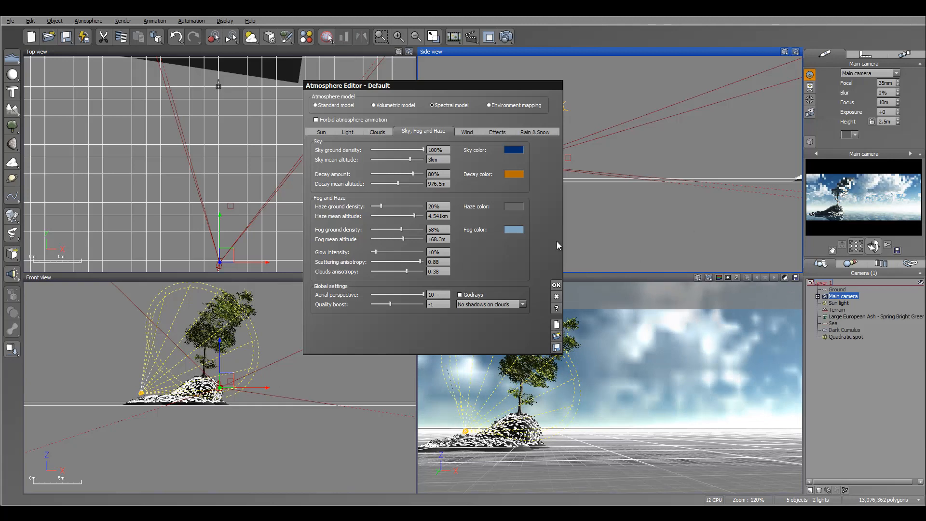
drag(407, 304, 410, 305)
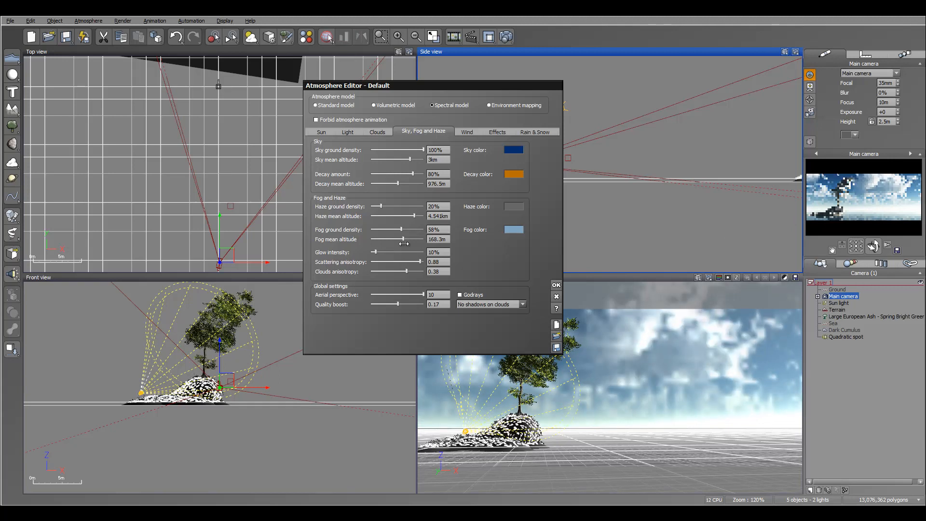
drag(400, 229, 411, 228)
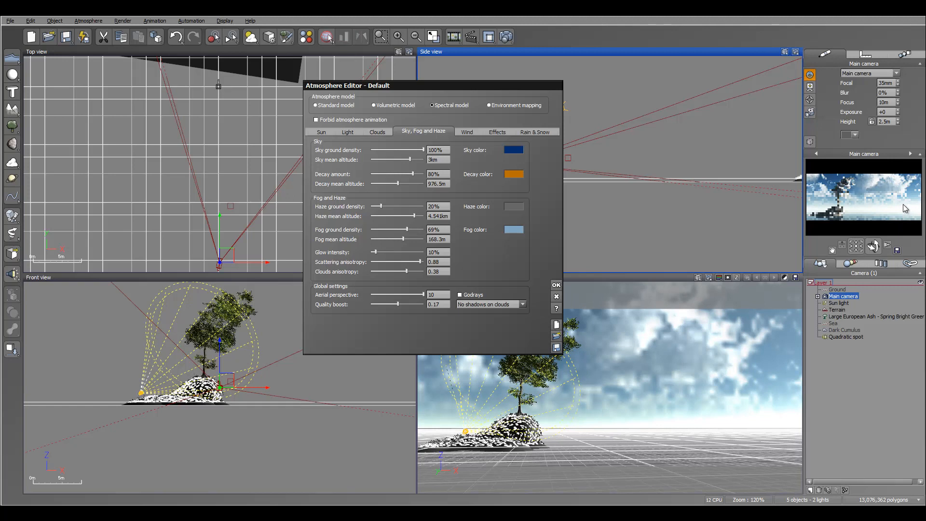
Step: Lighten the fog color to a pale blue-grey, and set glow intensity to 16% and scattering anisotropy to 0.71
right_click(514, 227)
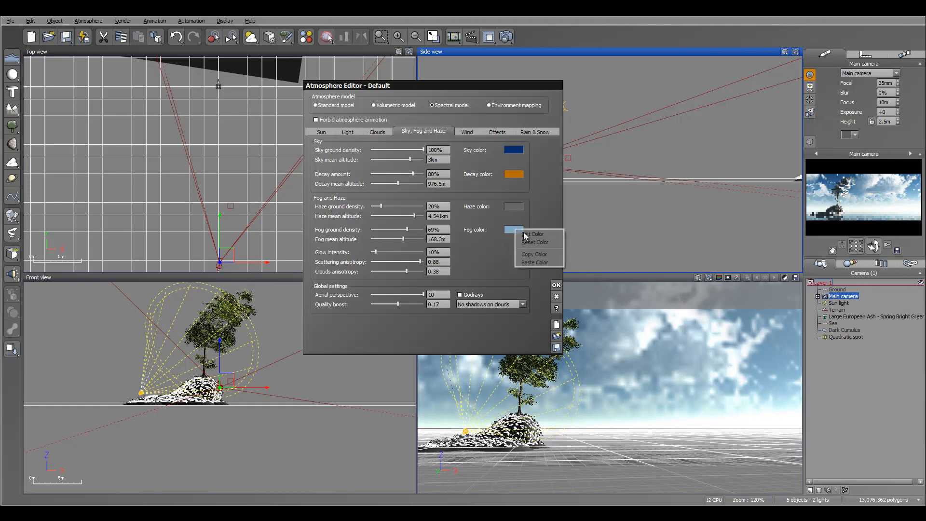
click(524, 233)
click(422, 321)
drag(423, 323, 424, 316)
click(437, 397)
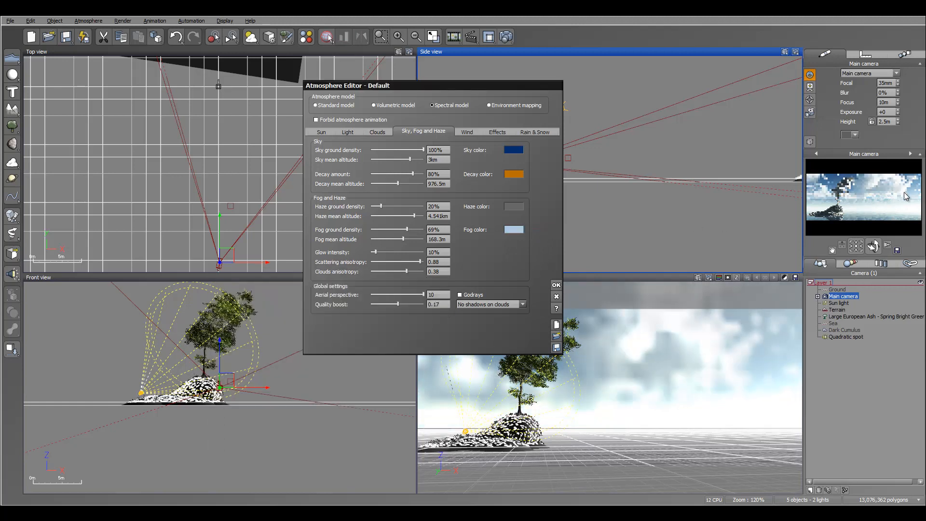
click(384, 250)
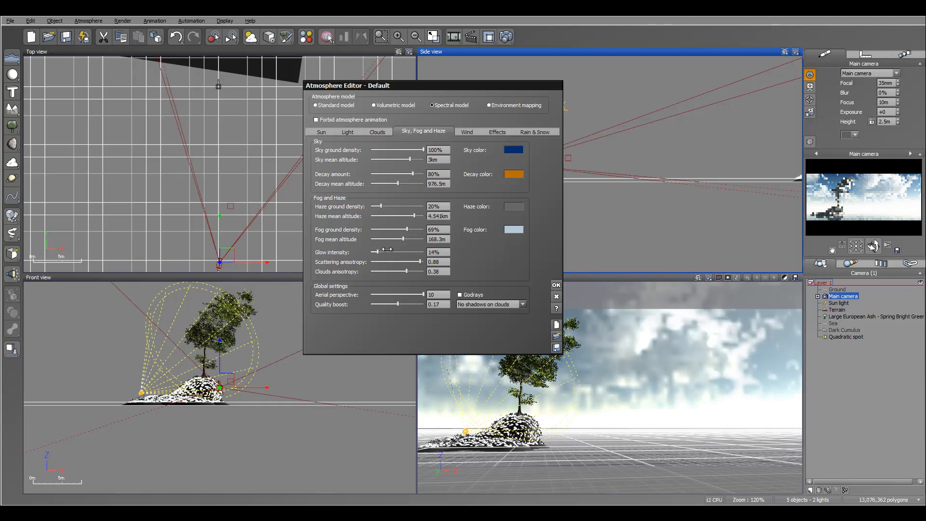
click(418, 262)
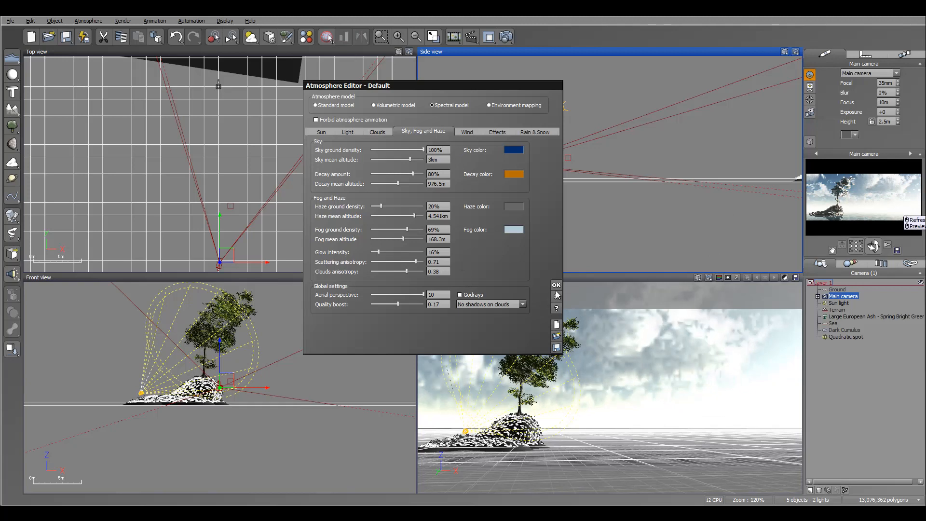
Step: Reduce the Dark Cumulus cloud layer's density to 2% and accept the atmosphere settings
click(378, 133)
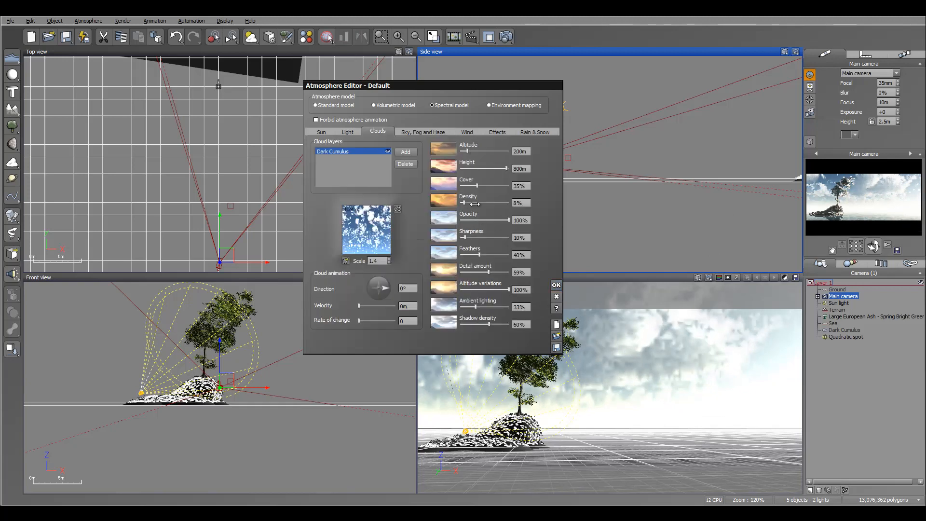
drag(472, 203, 470, 203)
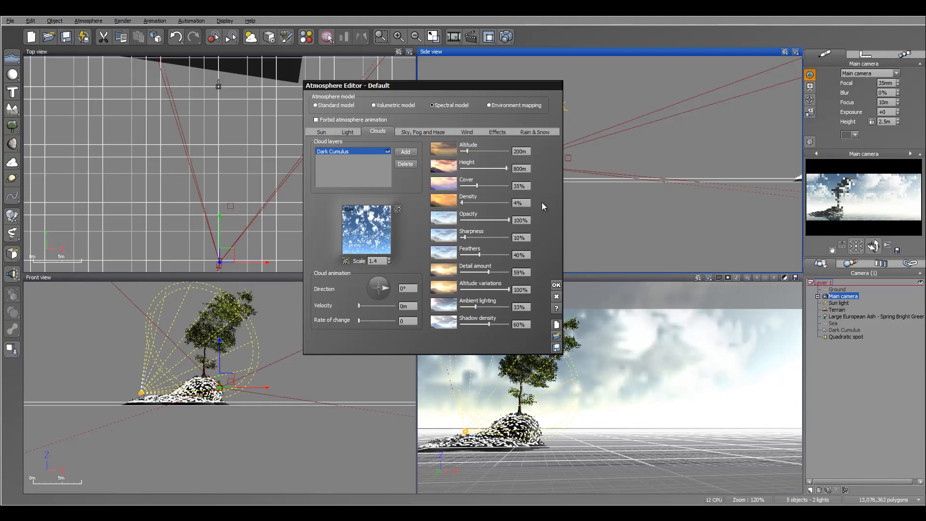
drag(482, 201, 480, 202)
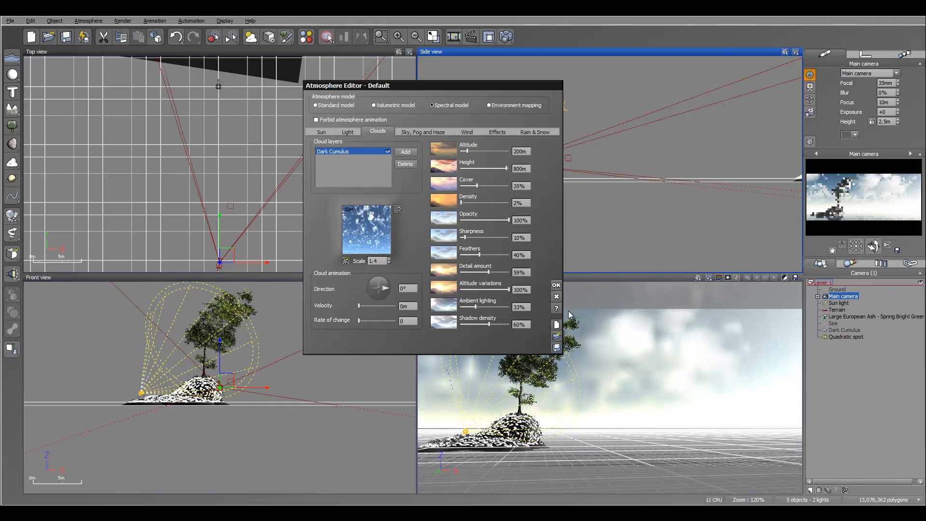
click(556, 286)
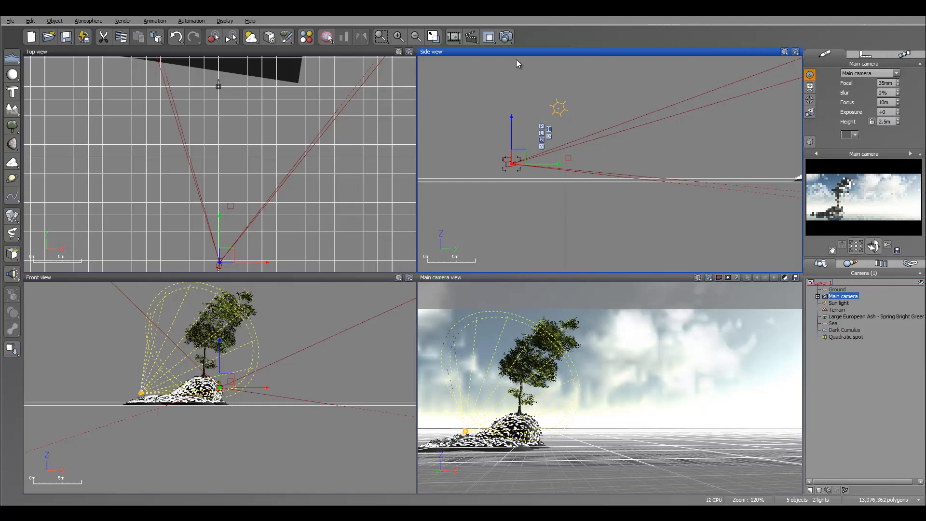
Step: Keep the Final render preset, set the picture size to 1600x655 and accept the render options
click(506, 37)
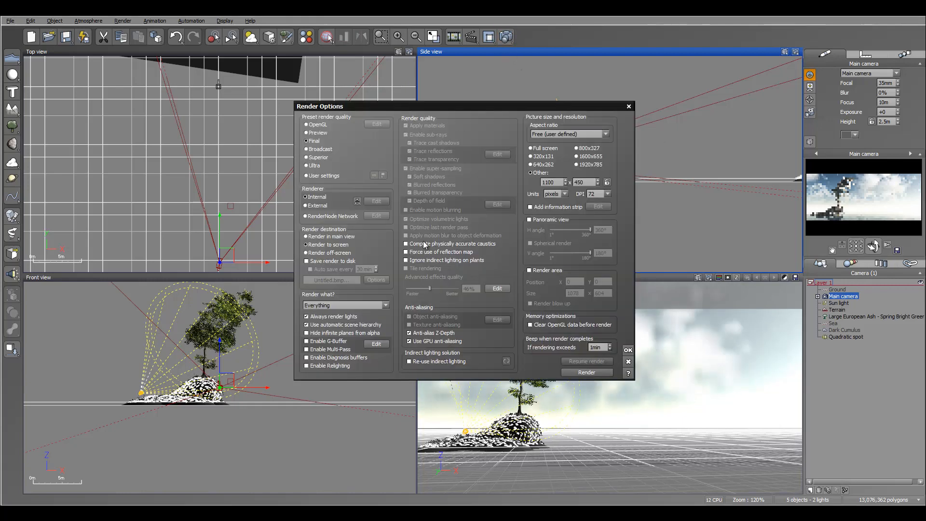
click(312, 140)
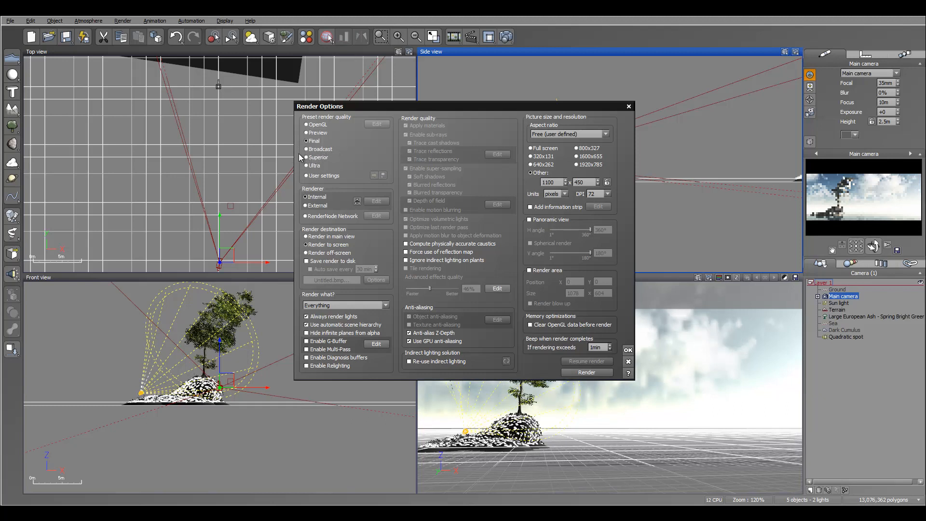
click(601, 156)
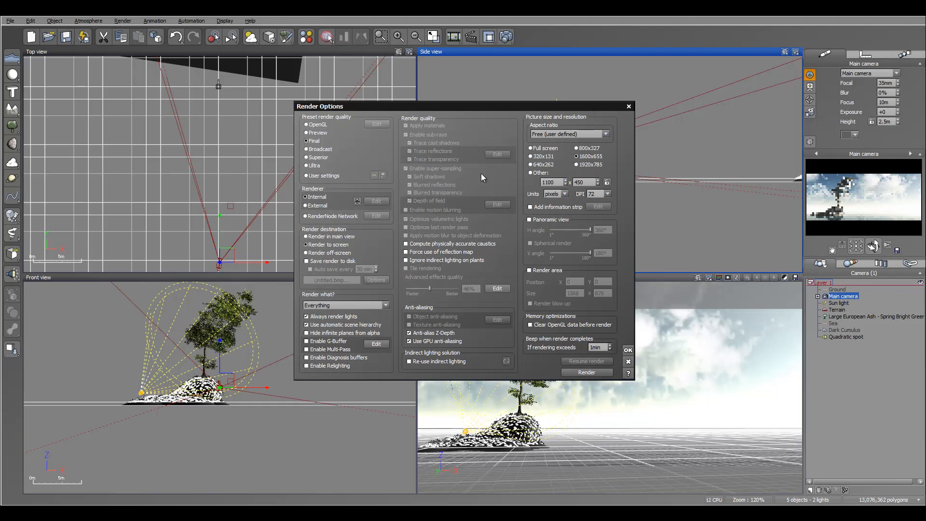
click(627, 351)
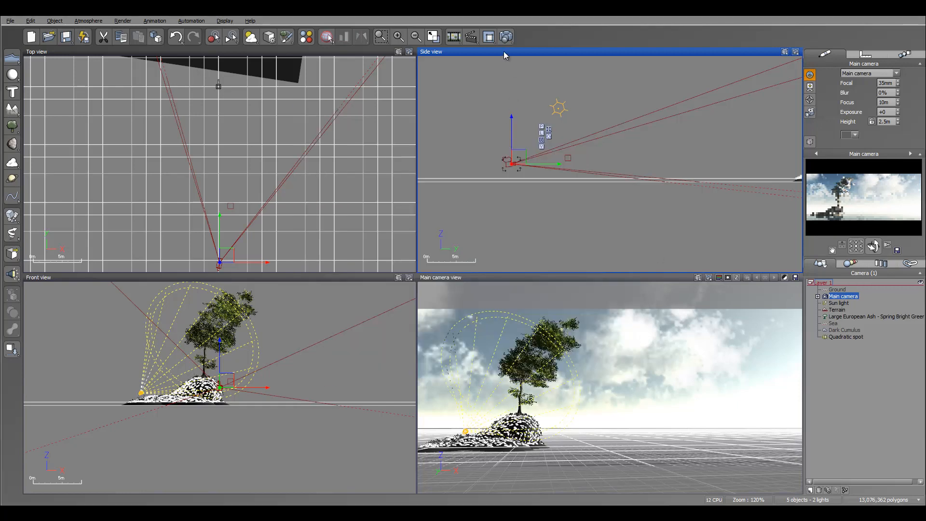
Step: Render the scene to screen at 1600x655 and accept the post-render options to display the finished image
click(505, 37)
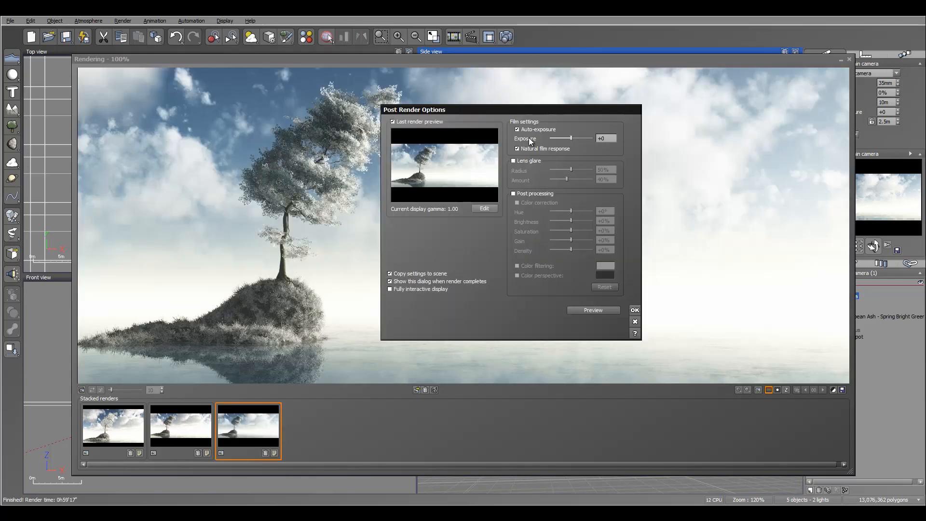
drag(532, 113, 573, 116)
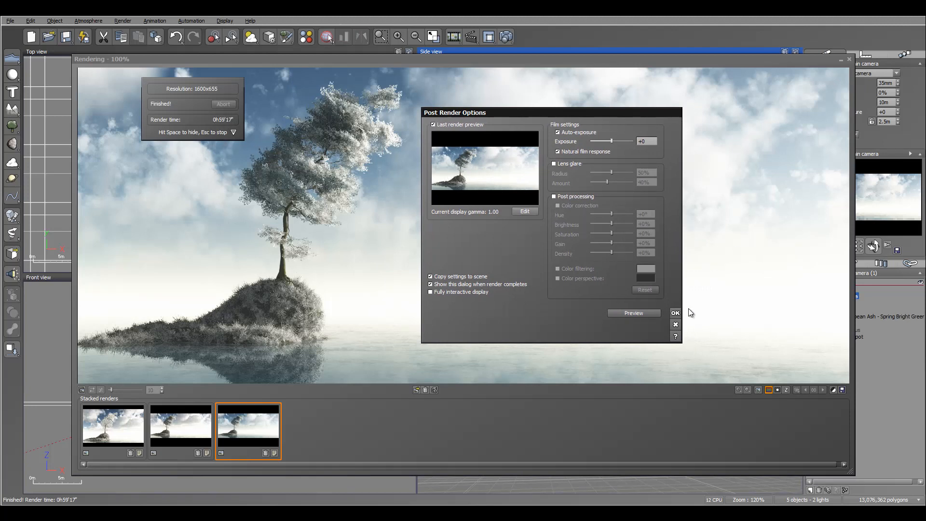
click(675, 313)
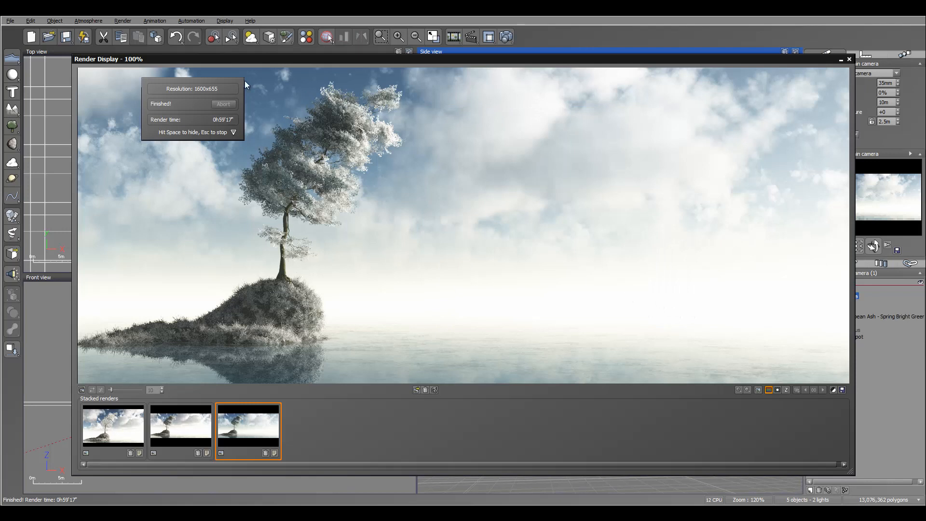
drag(334, 59, 332, 59)
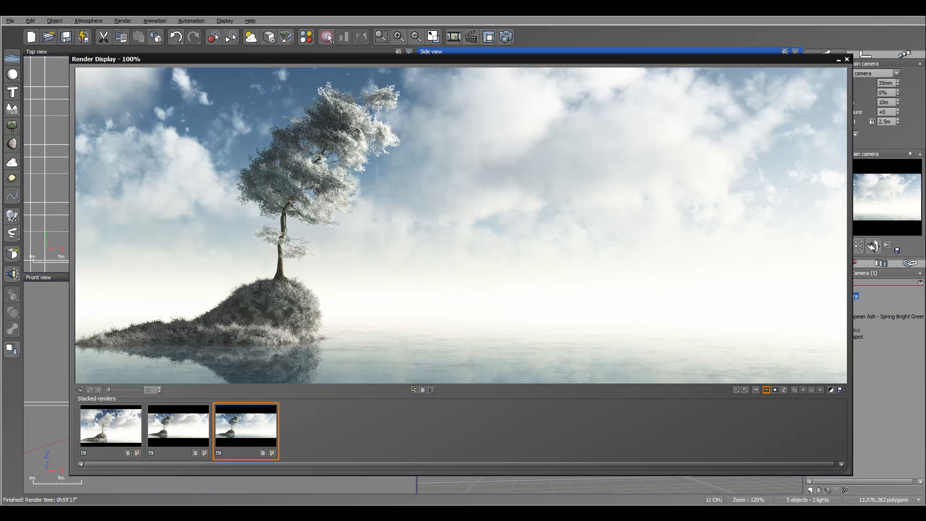
Step: Switch to Photoshop and inspect the whitetree.psd render, checking its channels and the tree's foliage up close
key(alt+Tab)
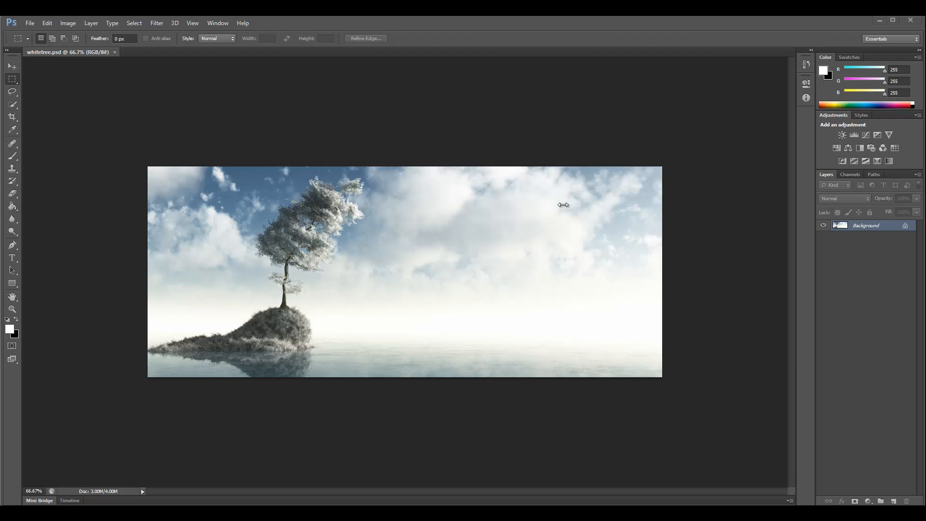
click(850, 174)
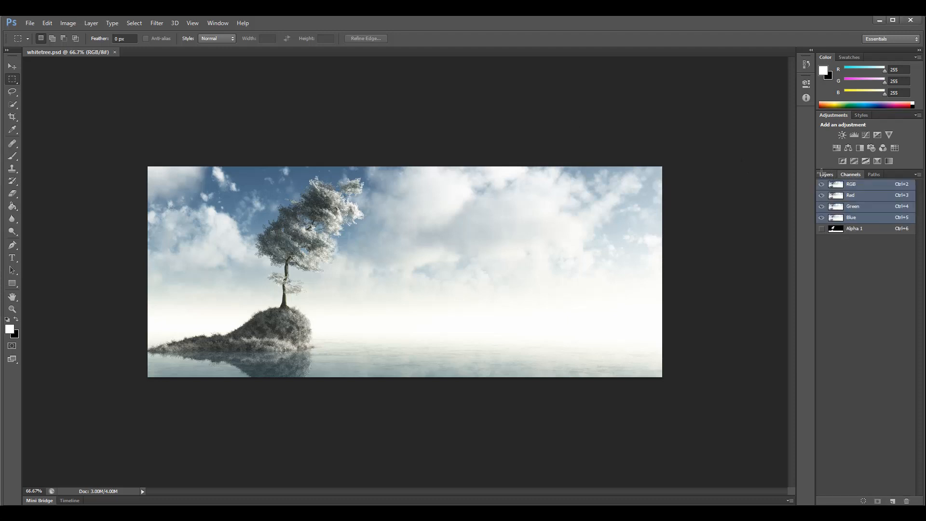
click(825, 174)
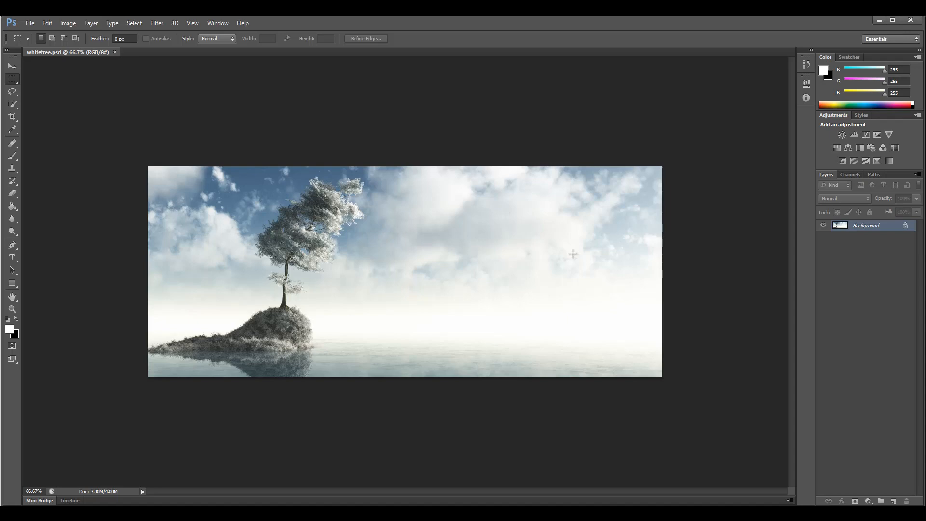
click(12, 308)
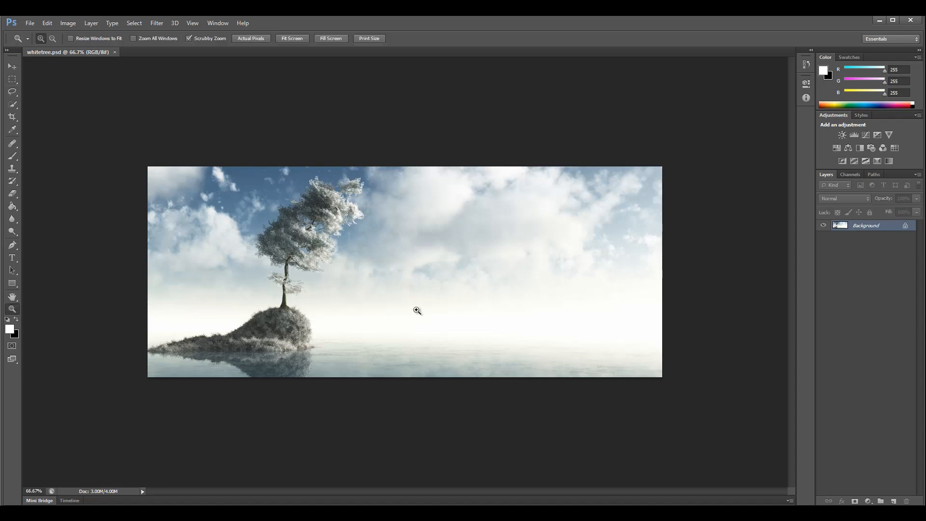
drag(361, 235, 372, 129)
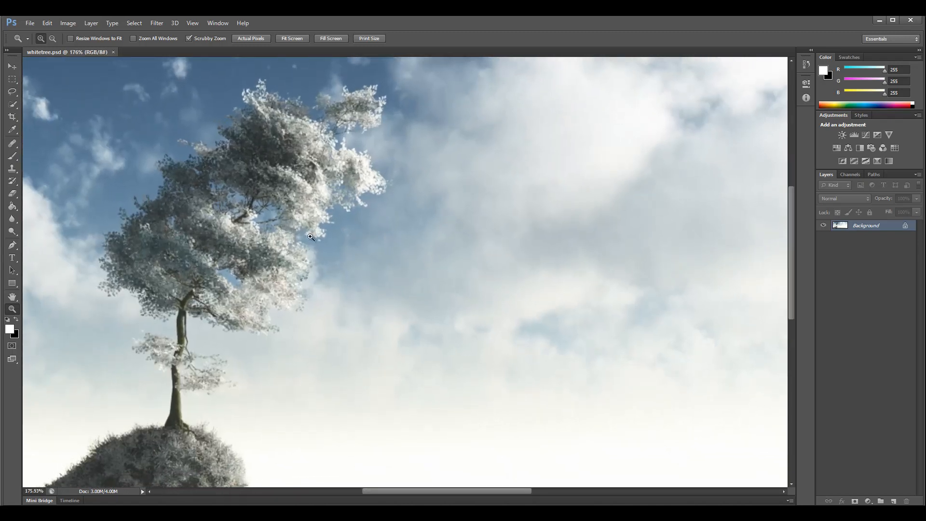
drag(490, 341, 453, 296)
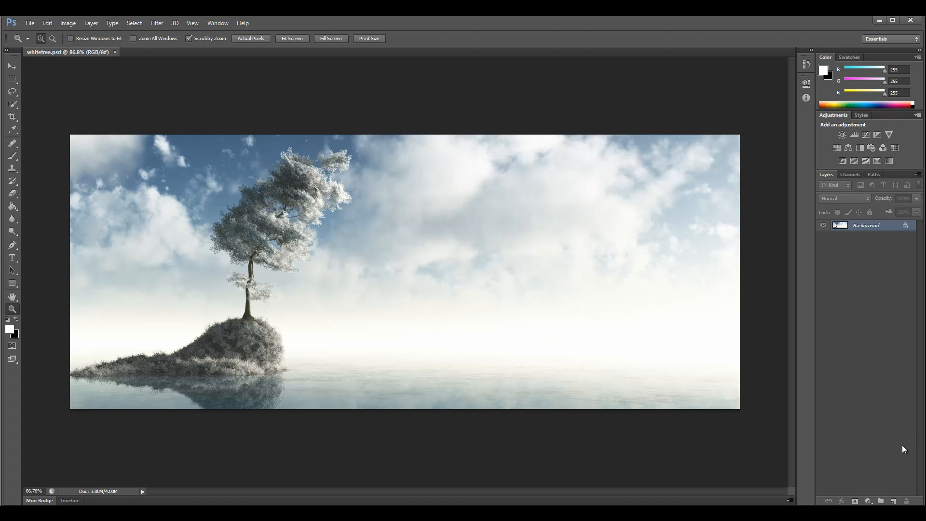
Step: Add a new layer above the background and choose the 480 px cloud brush for painting mist
click(893, 502)
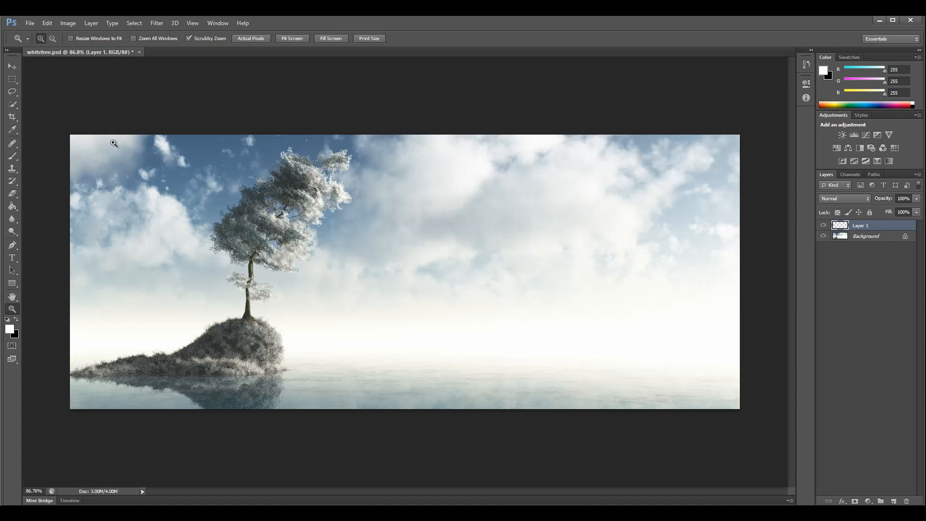
click(13, 157)
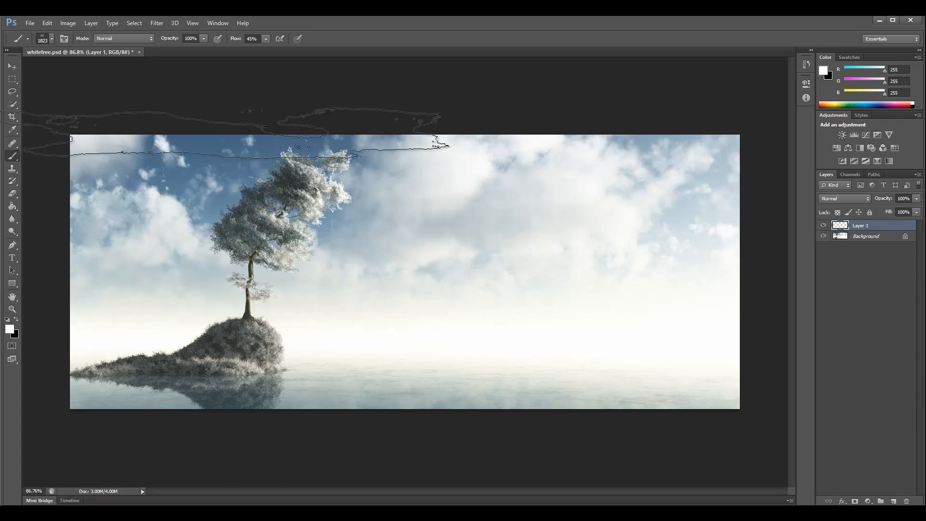
click(50, 39)
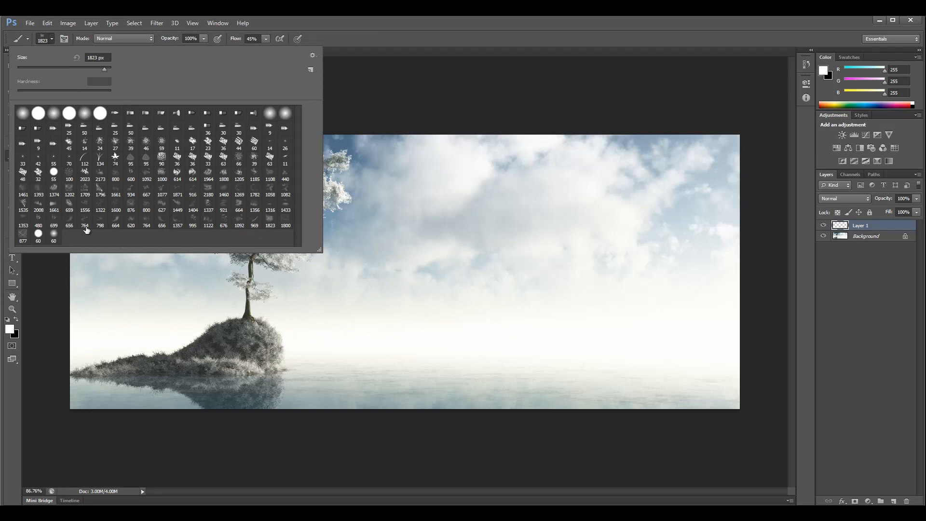
click(39, 222)
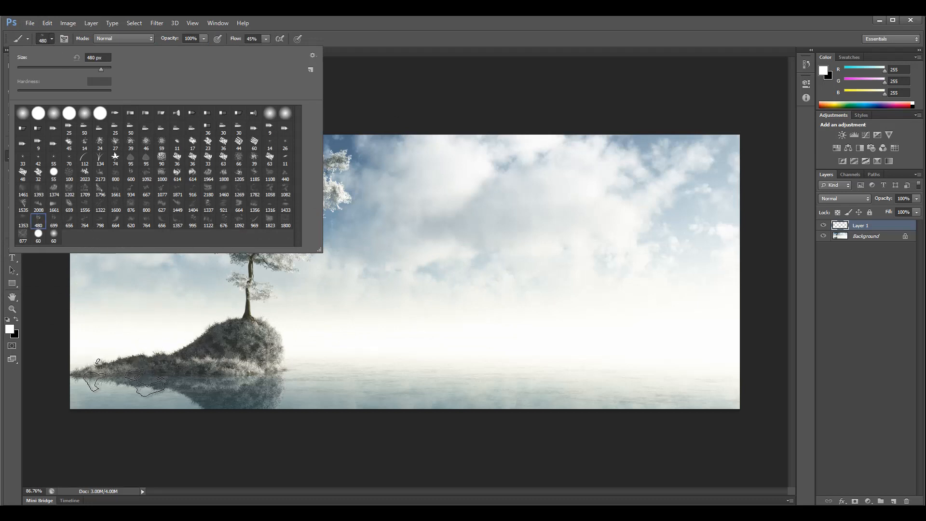
click(126, 378)
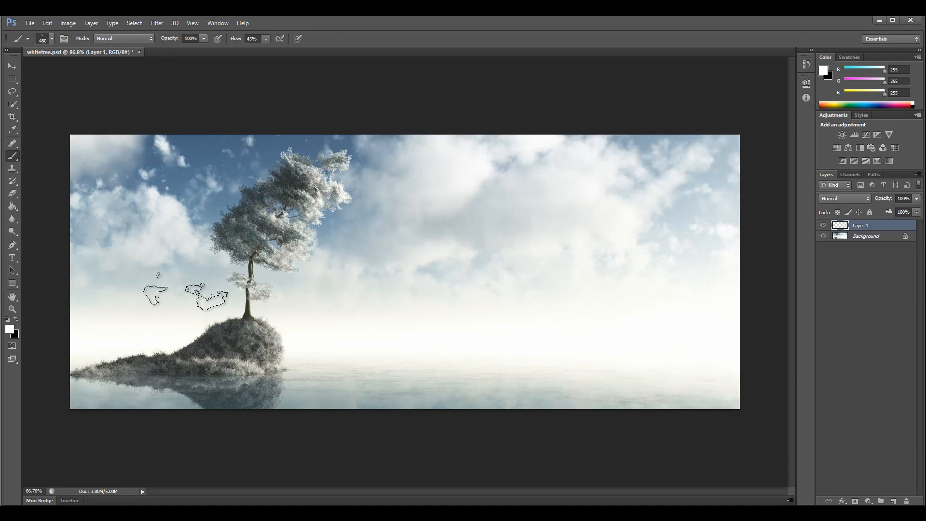
Step: Sample a pale blue-grey from the clouds right of the tree, then try a mist dab over the sea and undo it
click(12, 130)
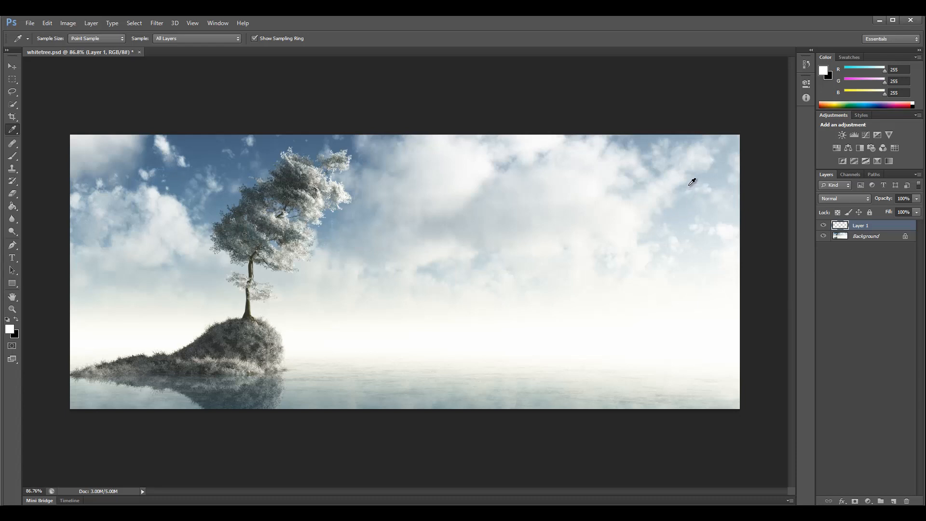
click(708, 175)
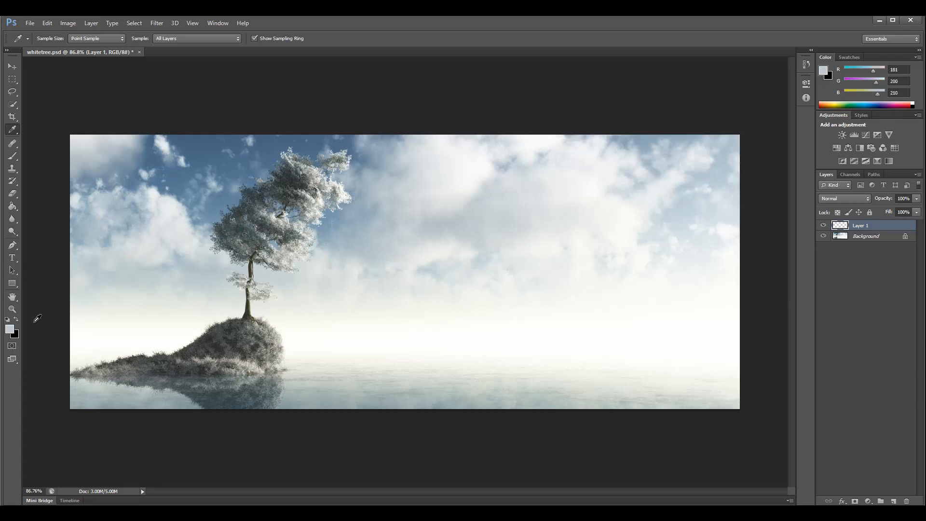
click(13, 155)
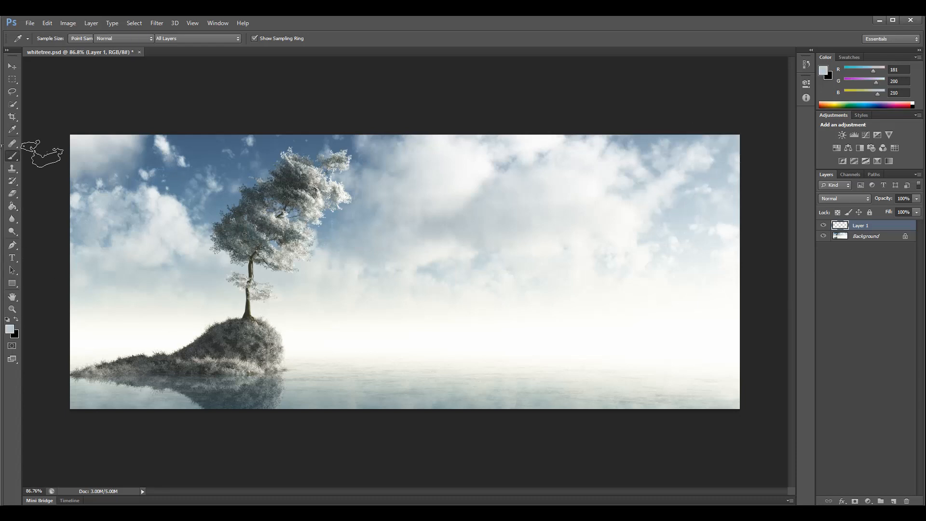
click(570, 345)
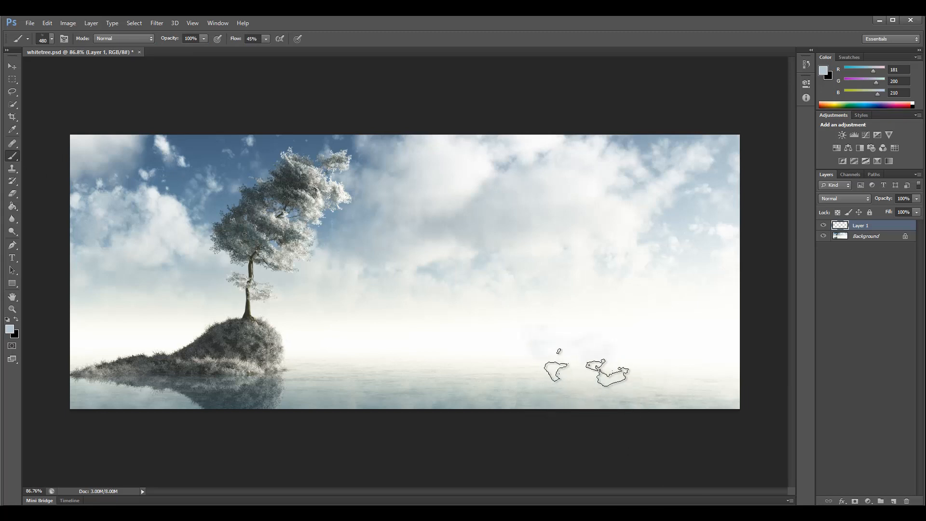
key(ctrl+z)
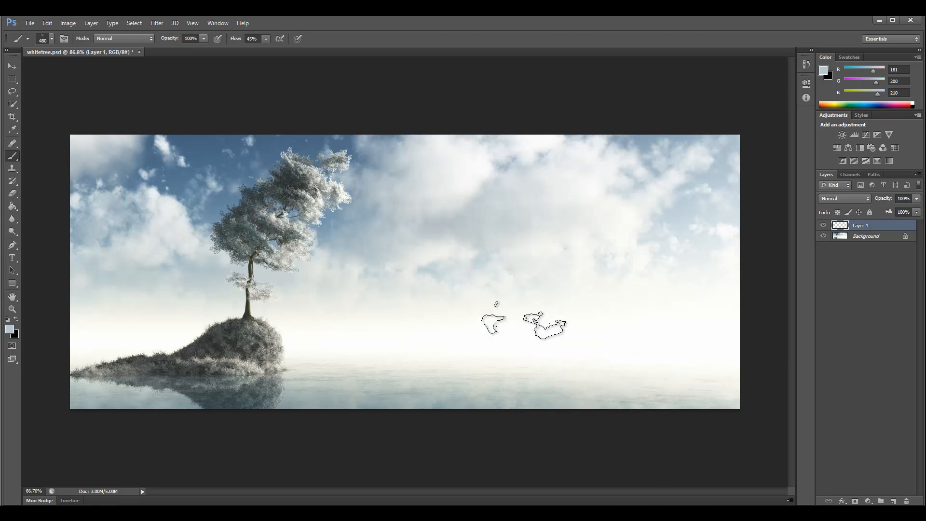
Step: Paint a mist dab over the far right of the sea with the 1796 px cloud brush reduced to 400 px
click(52, 40)
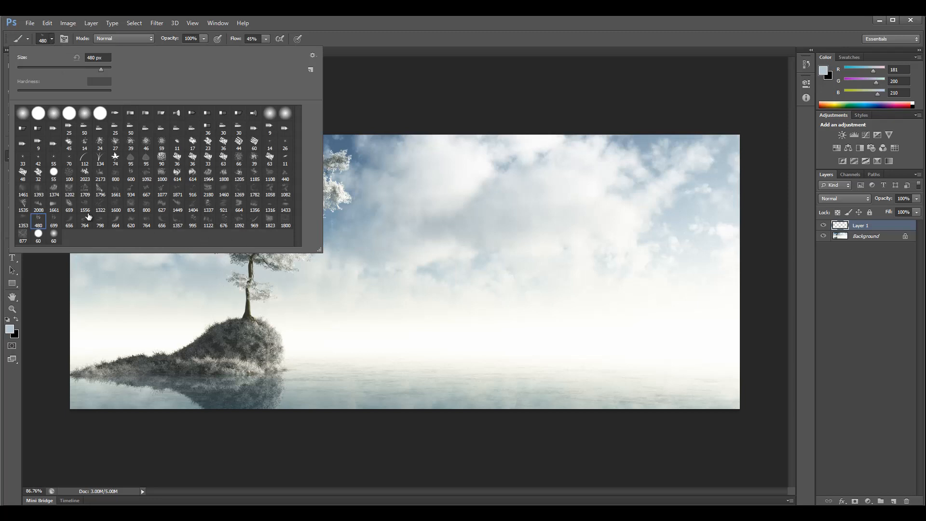
click(100, 190)
key(Return)
key(ctrl+z)
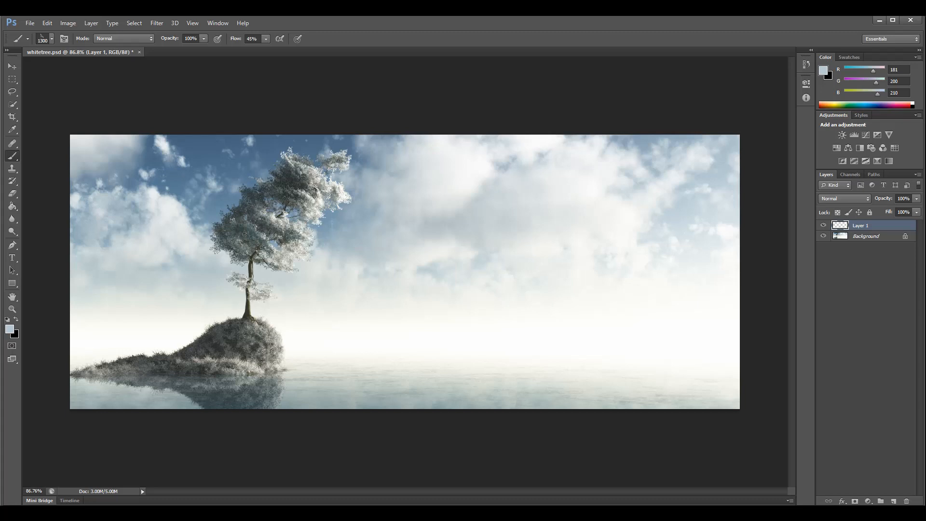
key(bracketleft)
key(bracketleft)
key(bracketleft)
key(bracketleft)
key(bracketleft)
key(bracketleft)
key(bracketleft)
key(bracketleft)
key(bracketleft)
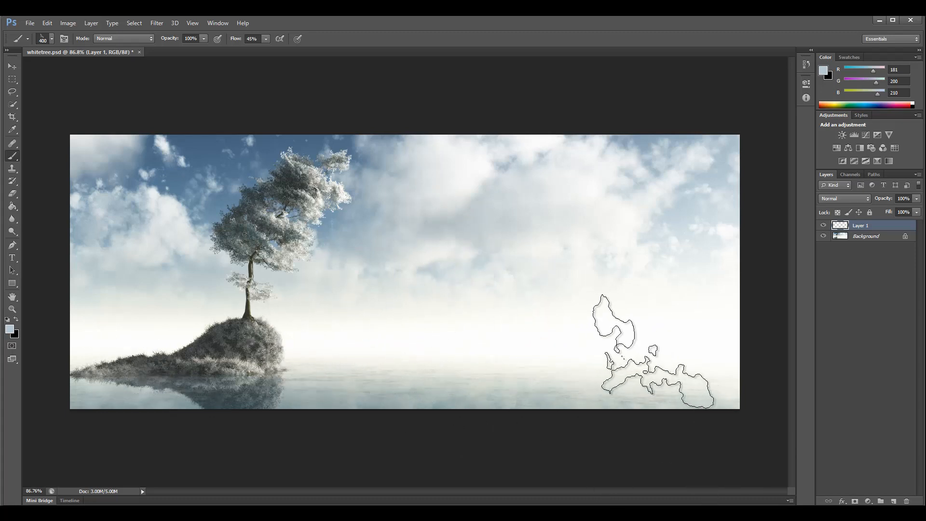
click(652, 352)
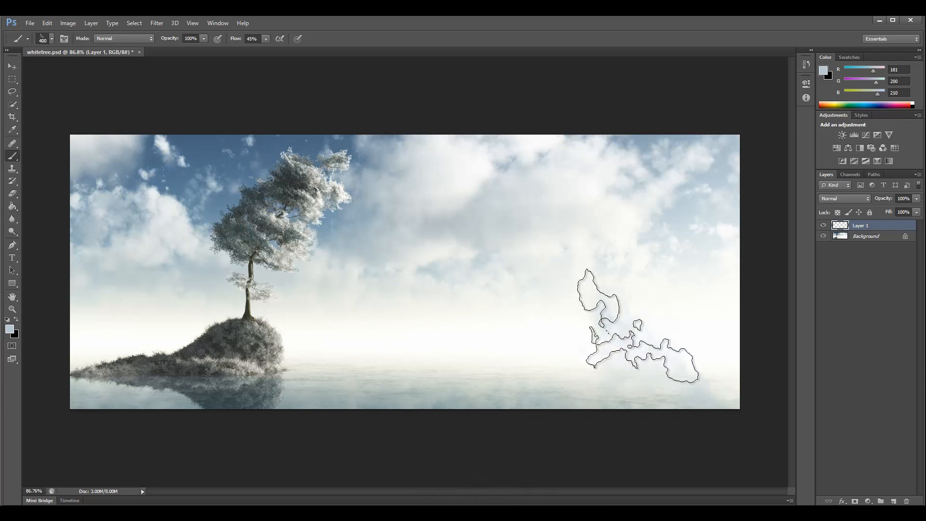
Step: Paint faint mist along the horizon with the 1535 px cloud brush, reducing its size to 300 px
click(53, 39)
click(22, 204)
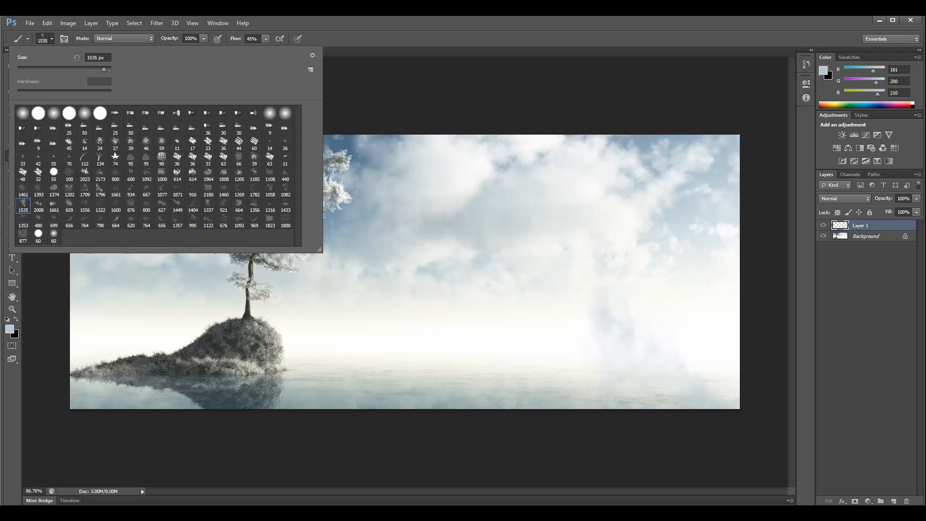
click(458, 337)
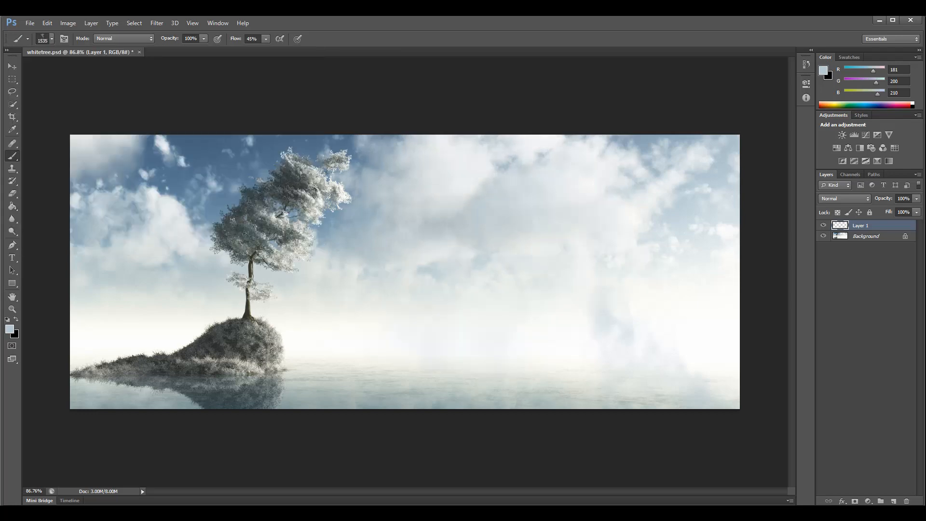
key(bracketleft)
key(bracketleft)
key(bracketleft)
key(bracketleft)
key(bracketleft)
key(bracketleft)
key(bracketleft)
key(bracketleft)
key(bracketleft)
key(bracketleft)
key(bracketleft)
key(bracketleft)
key(bracketleft)
key(bracketleft)
key(bracketleft)
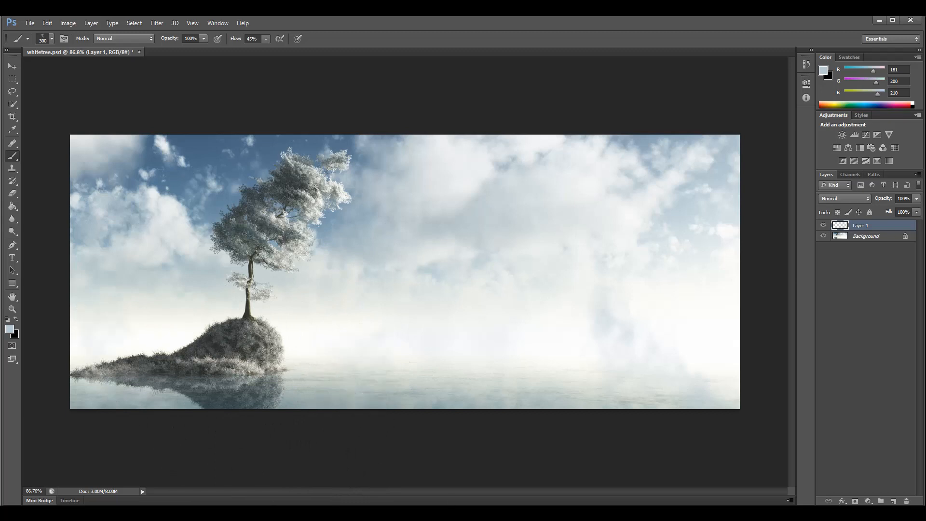
Step: Add wispy mist streaks above the water with the 969 px cloud brush and the 1122 px one
click(51, 40)
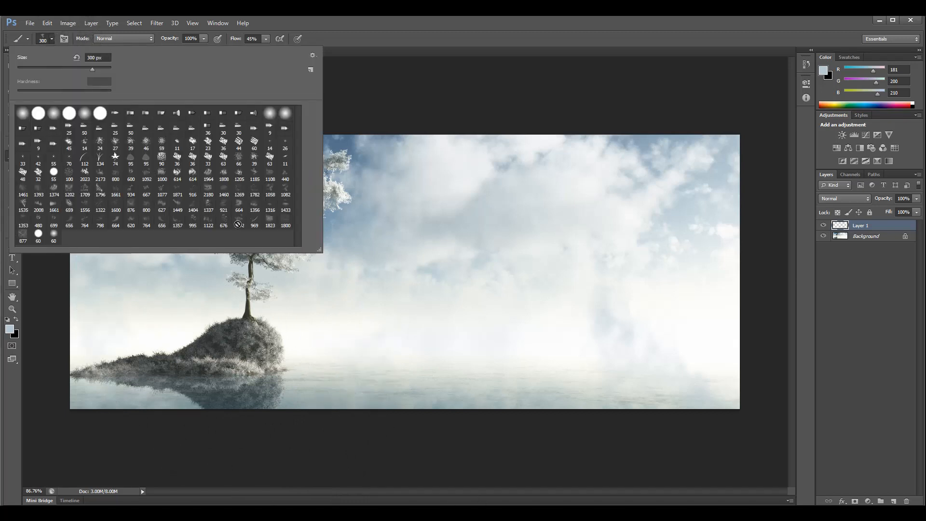
click(254, 222)
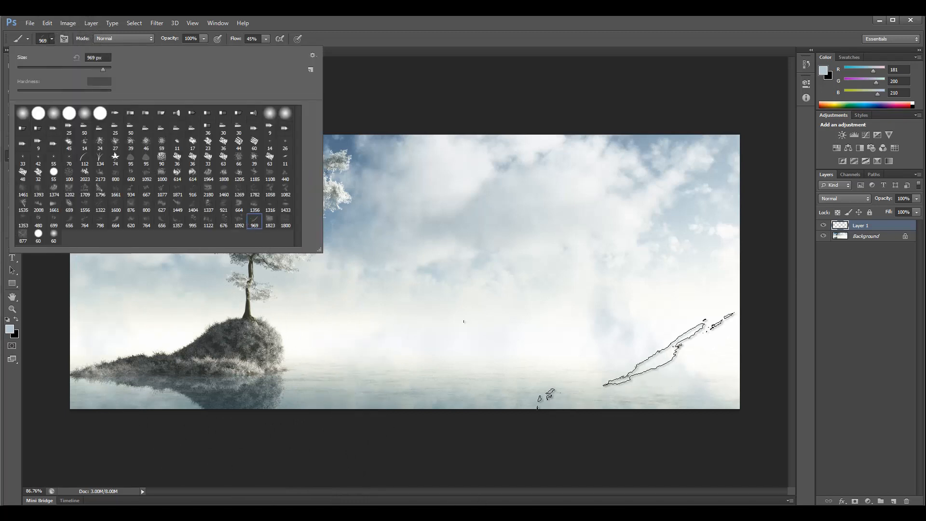
click(612, 362)
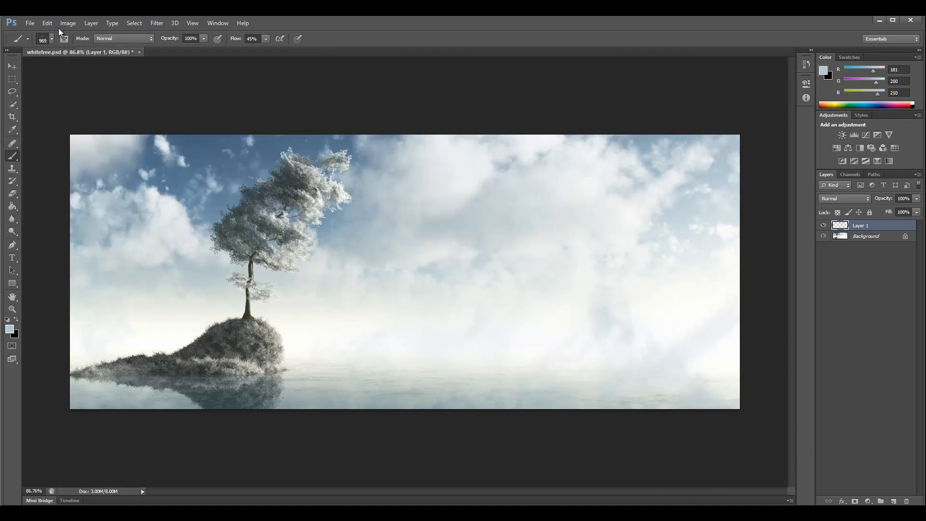
click(53, 39)
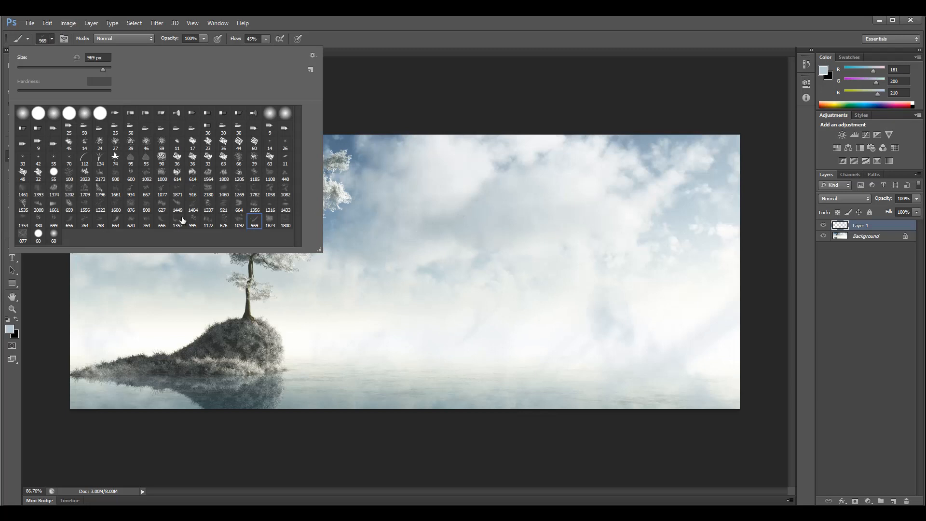
click(208, 221)
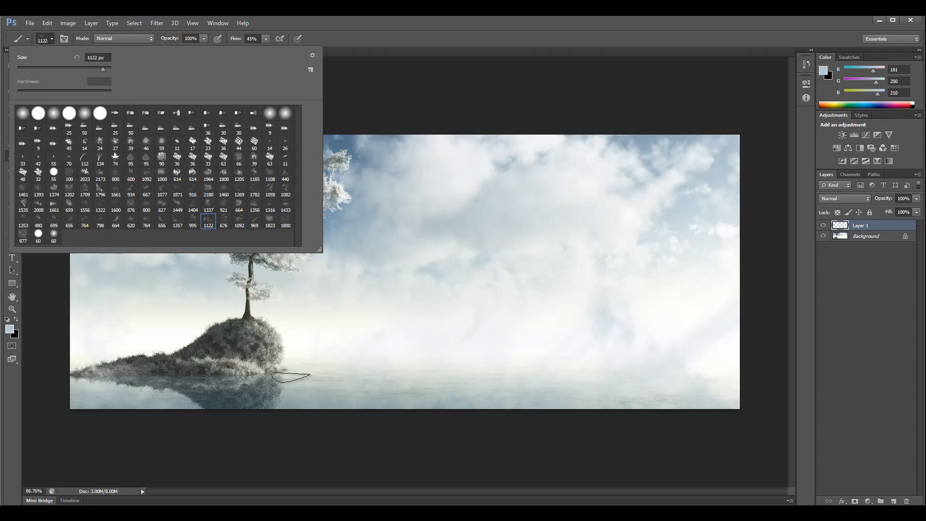
key(Return)
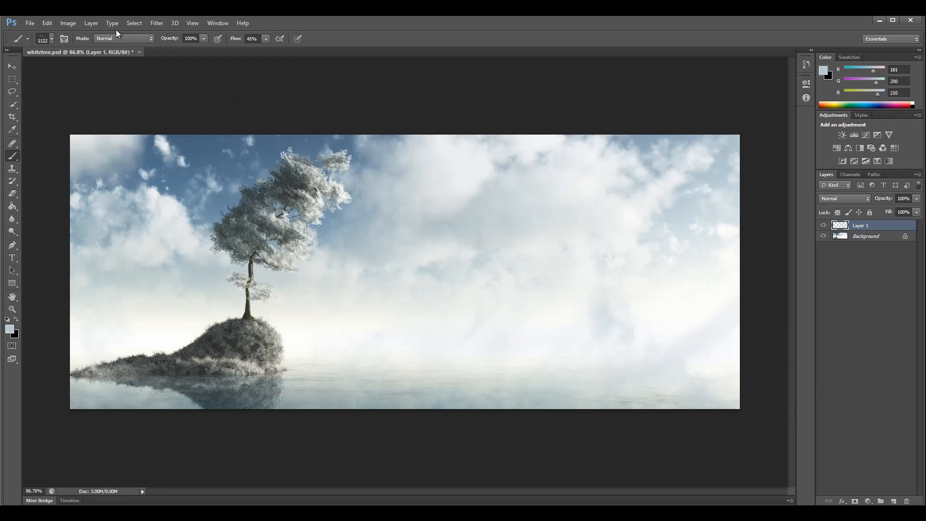
Step: Choose the 699 px cloud brush, reduce it to 400 px and set the foreground color to white
click(50, 39)
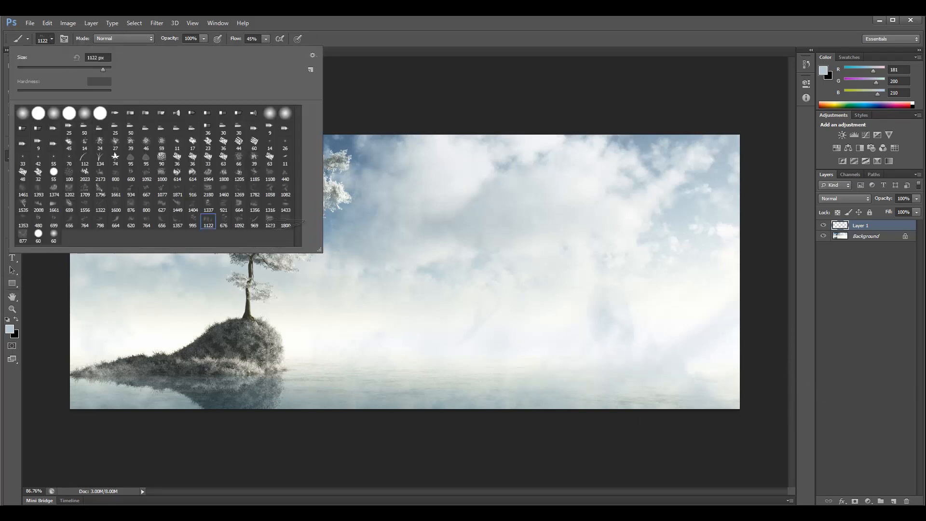
click(53, 223)
key(Return)
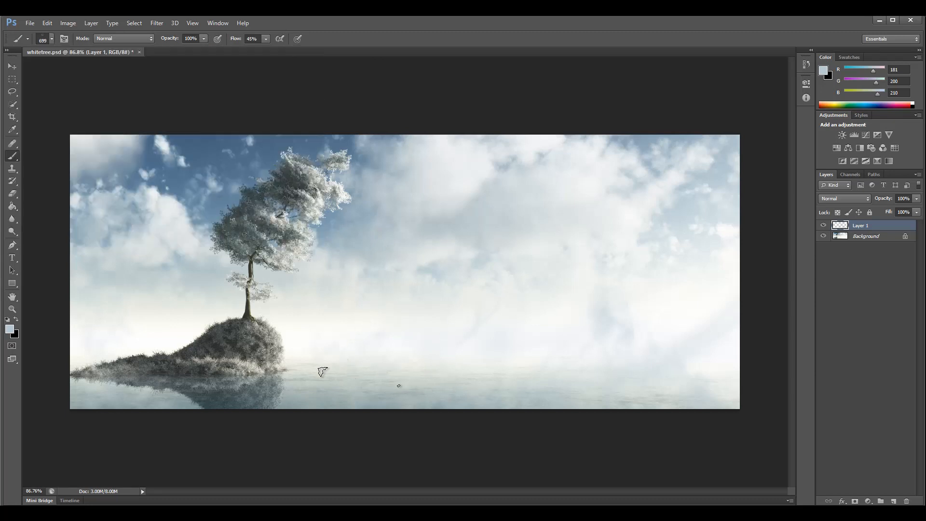
key([)
key([)
key([)
click(7, 319)
click(16, 319)
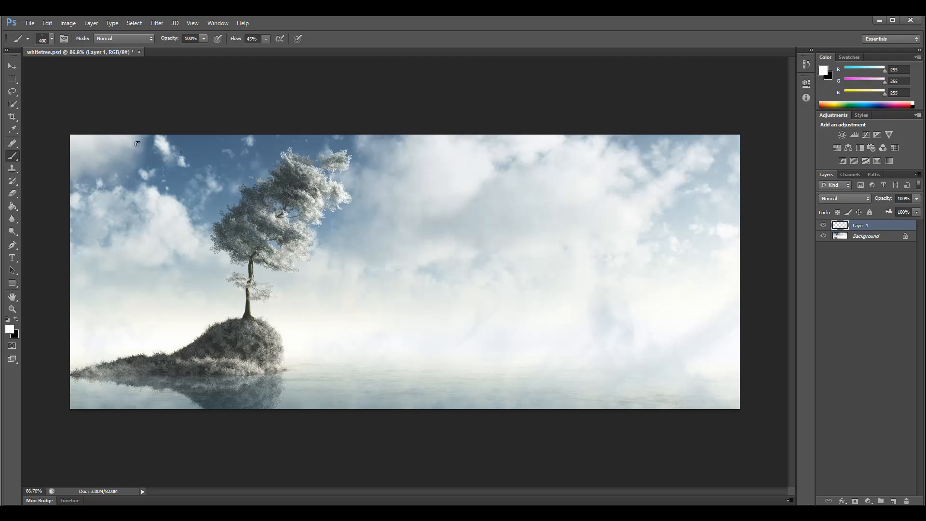
Step: Lay white mist over the mound and tree base with the 1185 px cloud brush reduced to 1100 px
click(52, 38)
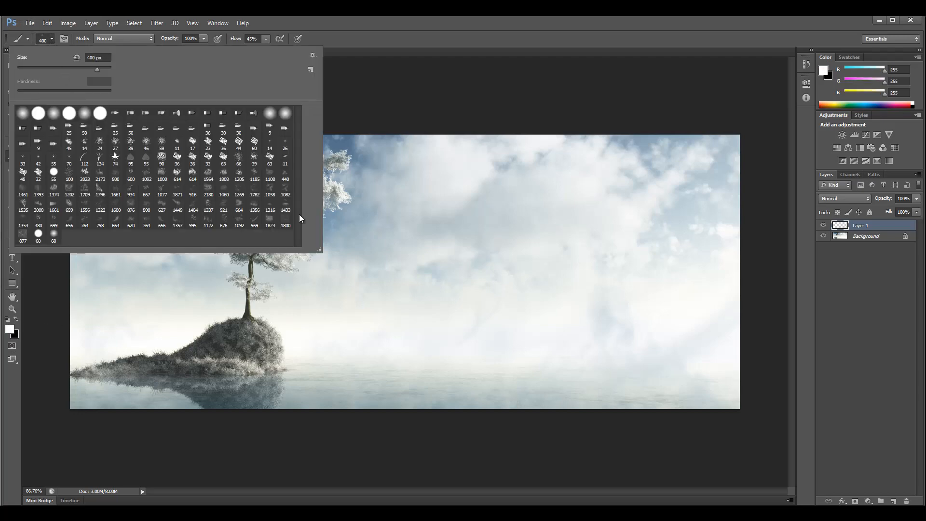
click(254, 175)
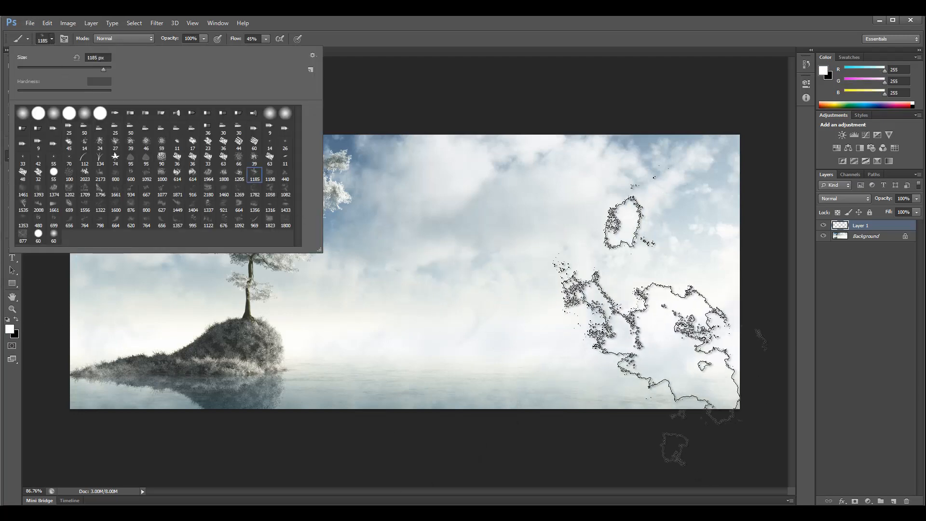
key(Return)
key(bracketleft)
key(bracketleft)
key(bracketleft)
key(bracketleft)
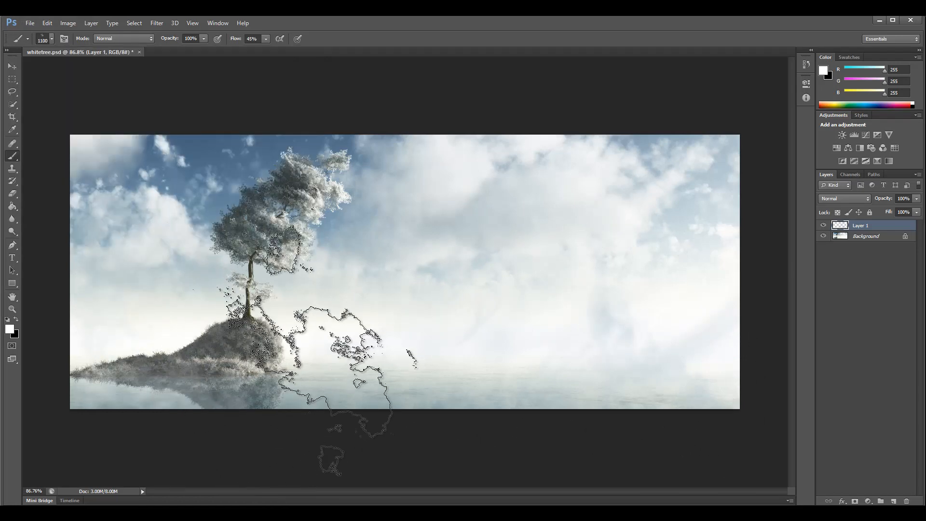
Step: Reduce the cloud brush size to 400 px for finer mist over the water
key(bracketleft)
key(bracketleft)
key(bracketleft)
key(bracketleft)
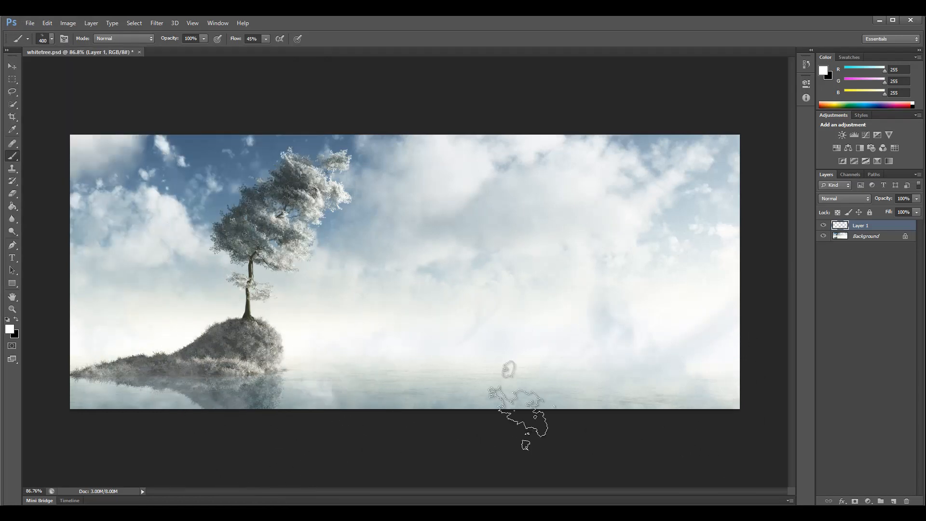
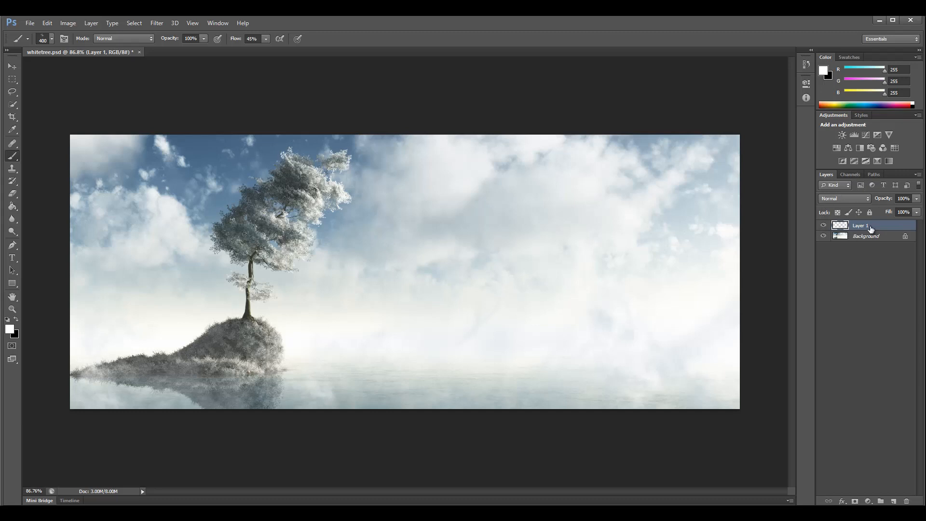
Step: Stamp the visible image into two new layers, group them and set the group's blend mode to Overlay
key(ctrl+alt+shift+e)
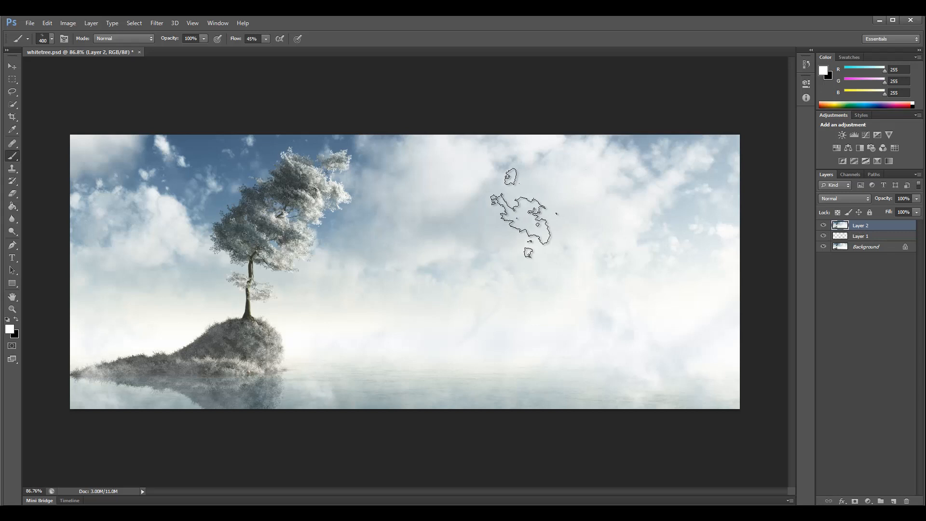
click(12, 67)
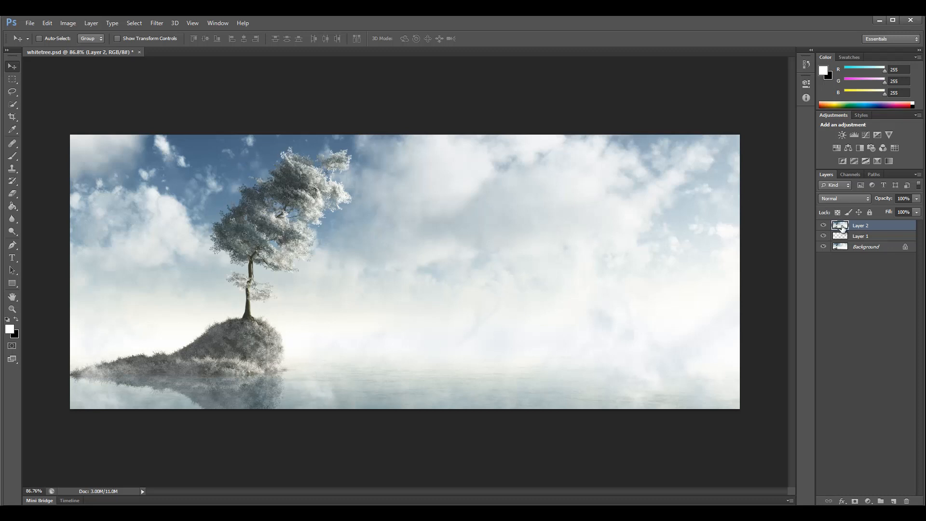
key(ctrl+shift+alt+e)
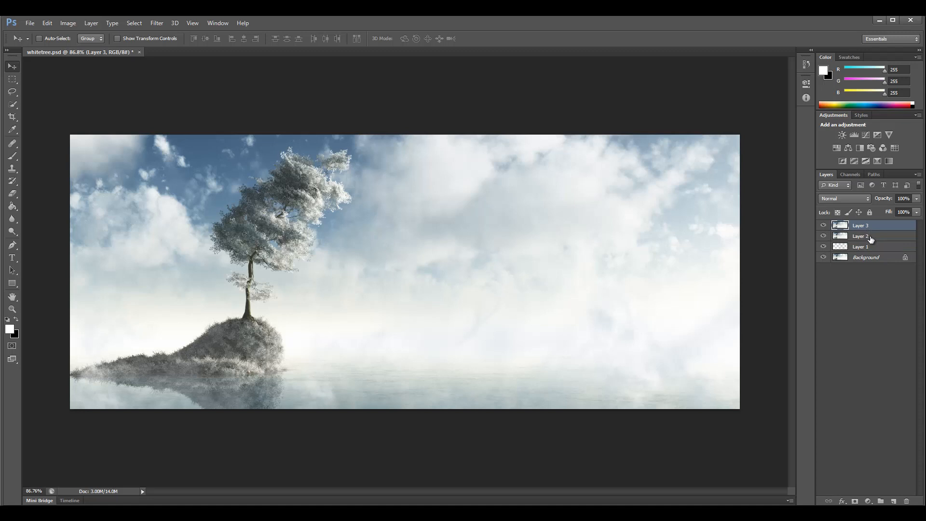
shift+click(870, 238)
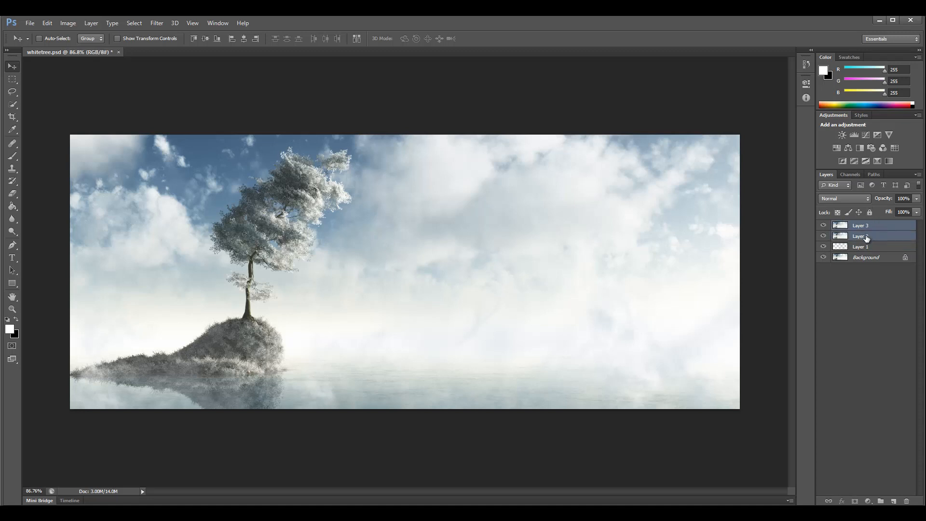
key(ctrl+g)
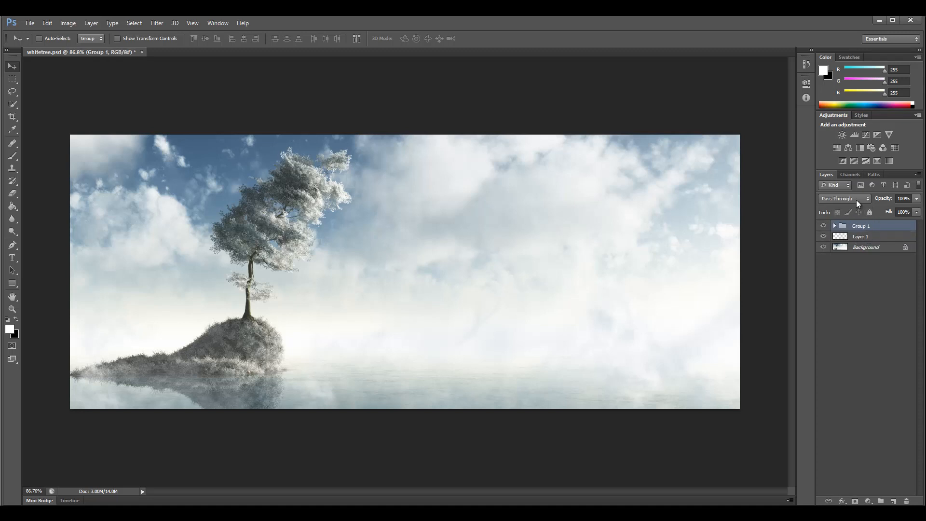
click(856, 200)
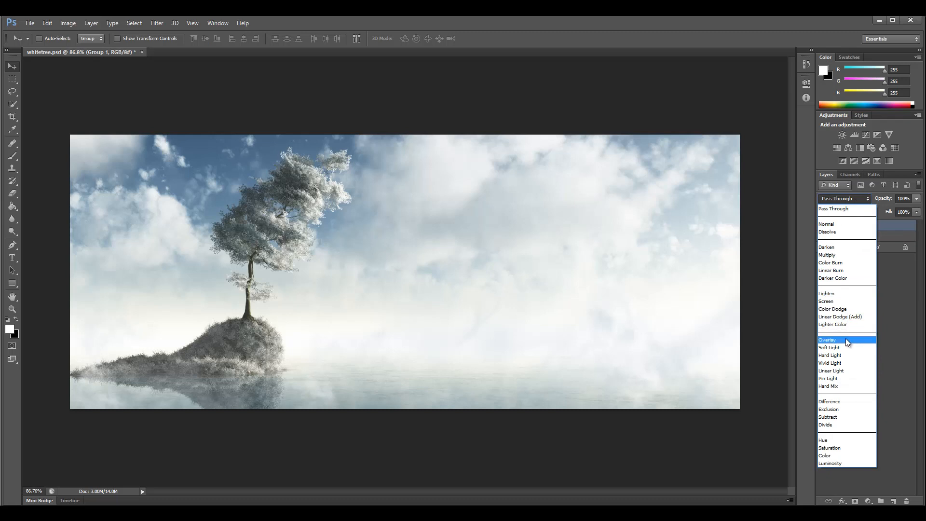
click(846, 339)
Step: Set the upper layer inside the group to Vivid Light blending and invert its colors
click(835, 226)
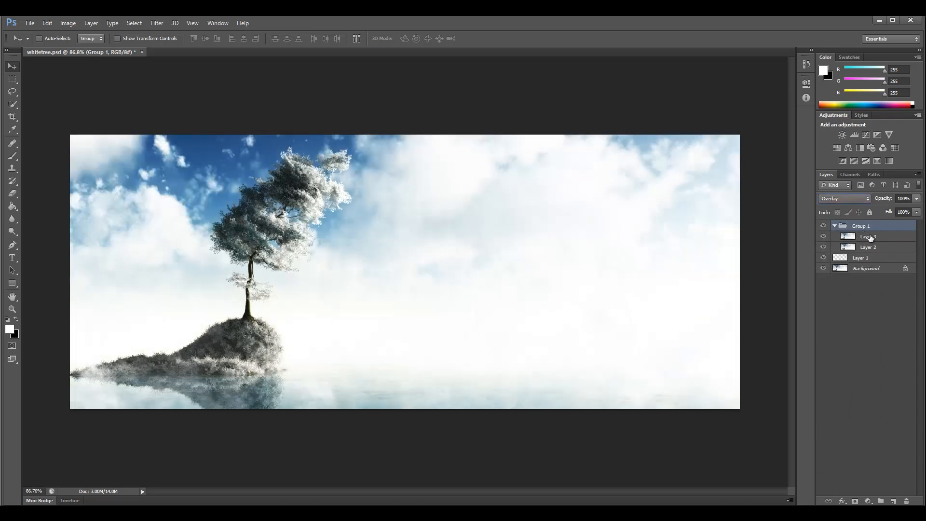
click(869, 237)
click(848, 200)
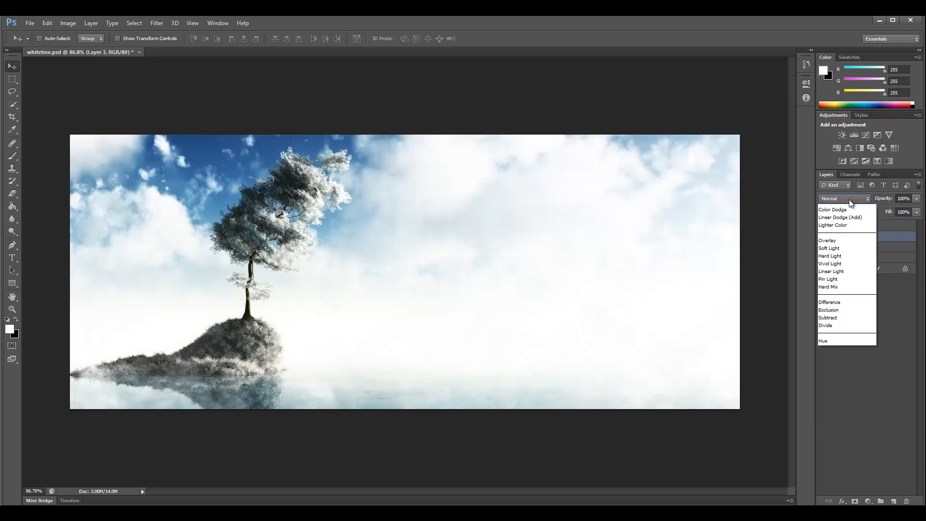
click(850, 348)
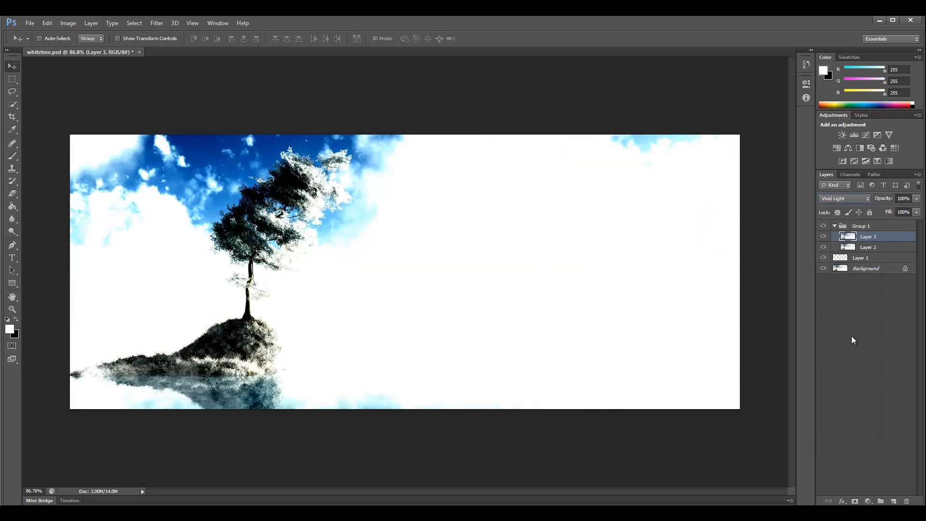
key(ctrl+i)
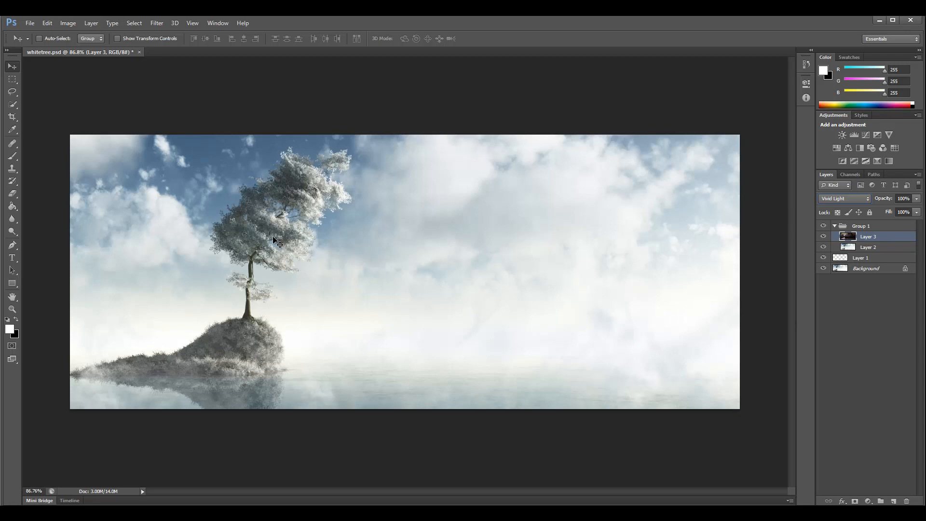
mouse_move(276, 256)
mouse_down()
mouse_move(291, 252)
mouse_move(282, 245)
mouse_up()
key(ctrl+z)
alt+scroll(276, 247, up, 6)
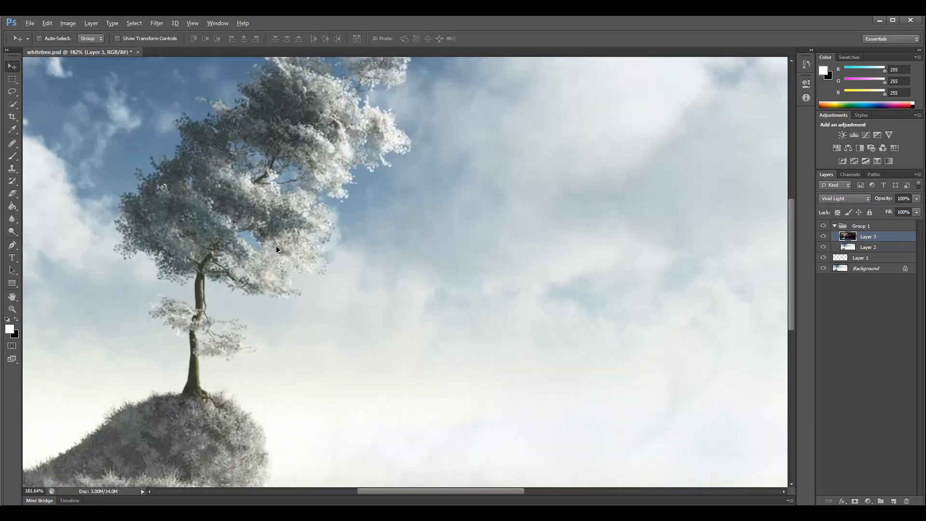
alt+scroll(275, 246, down, 3)
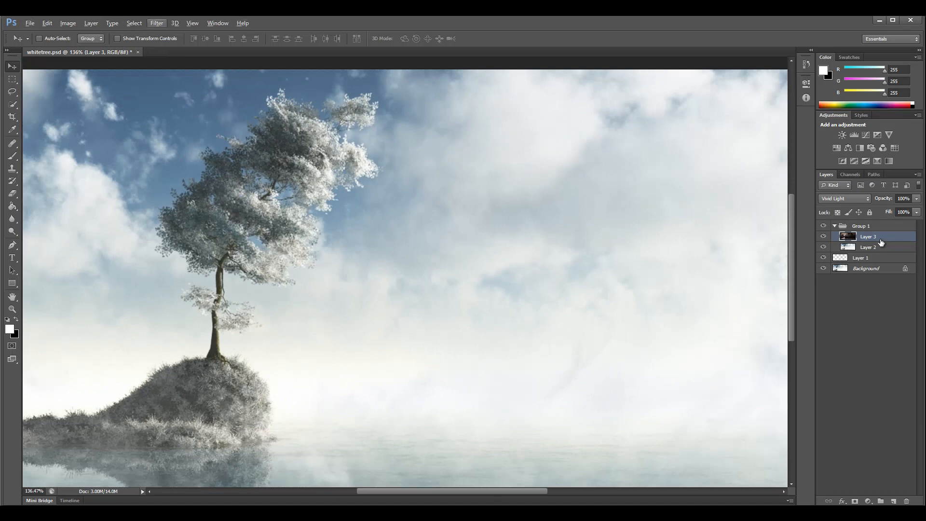
Step: Start a Surface Blur on the inverted layer with a radius of 8 pixels and the preview on
click(157, 23)
mouse_move(209, 120)
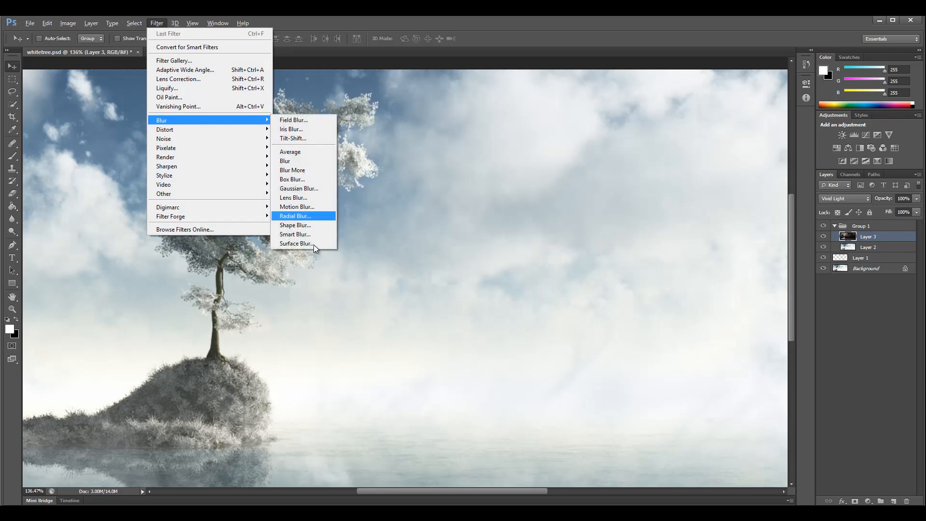
click(310, 243)
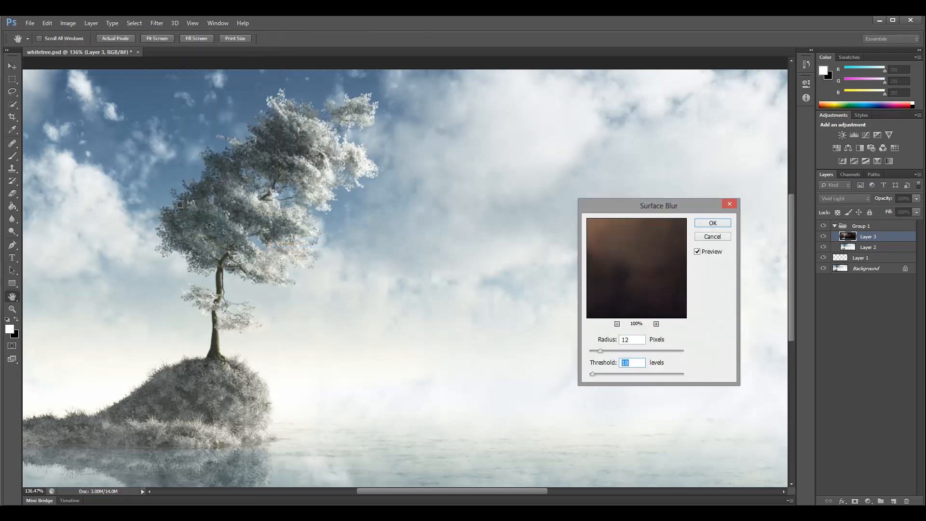
click(696, 251)
click(697, 251)
click(603, 341)
text(8)
Step: Try Surface Blur thresholds of 5 and 22 levels, settle on 8 levels and apply the filter
click(609, 363)
text(5)
text(22)
text(8)
click(707, 222)
key(v)
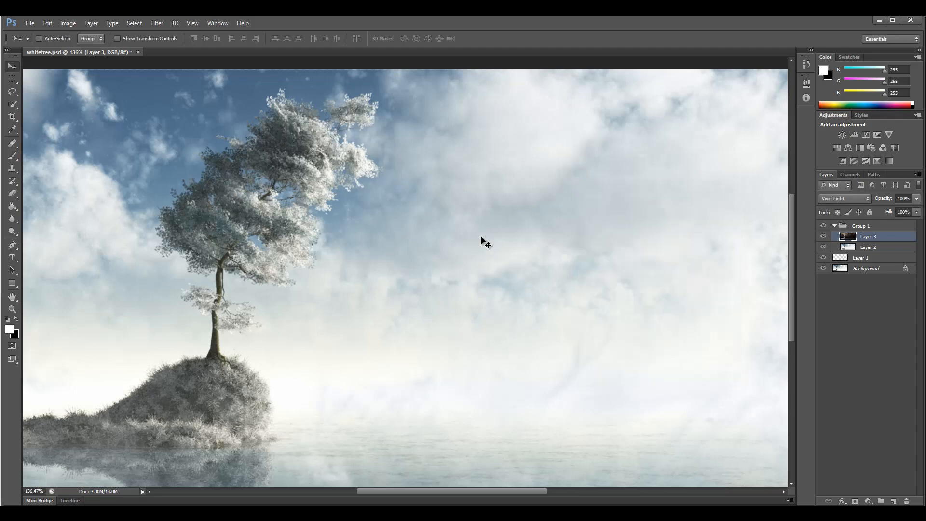
Step: Compare the whole image with the Overlay group hidden and shown
alt+scroll(486, 243, down, 3)
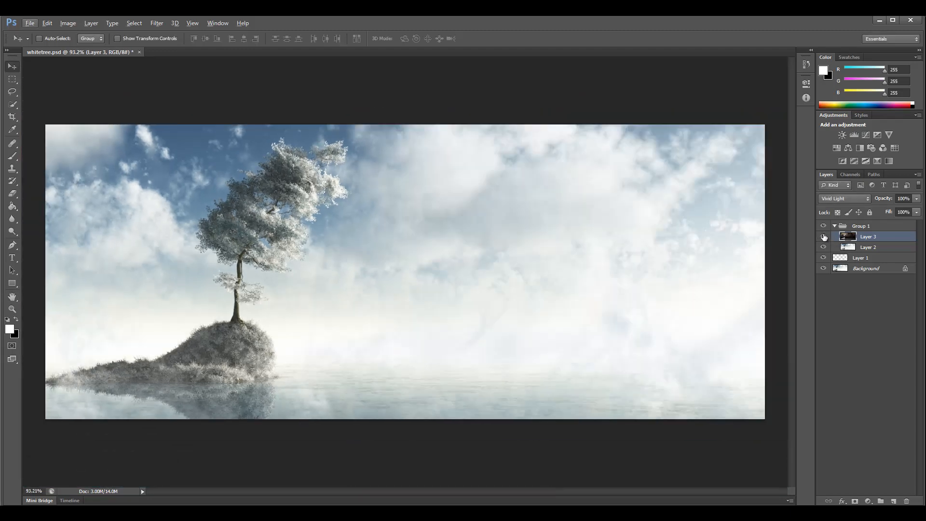
click(823, 226)
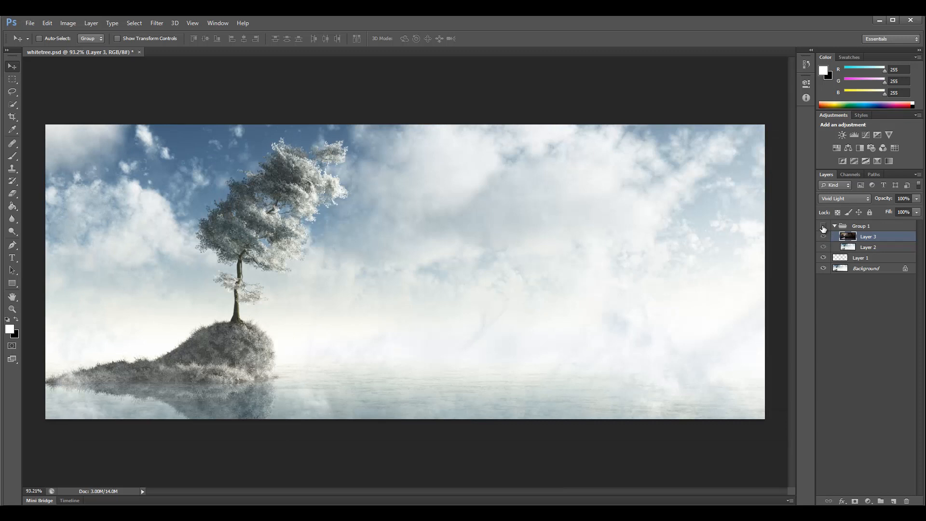
click(822, 226)
Step: Collapse and select the Overlay group, and stamp all visible layers into a new layer above it
click(835, 226)
click(882, 226)
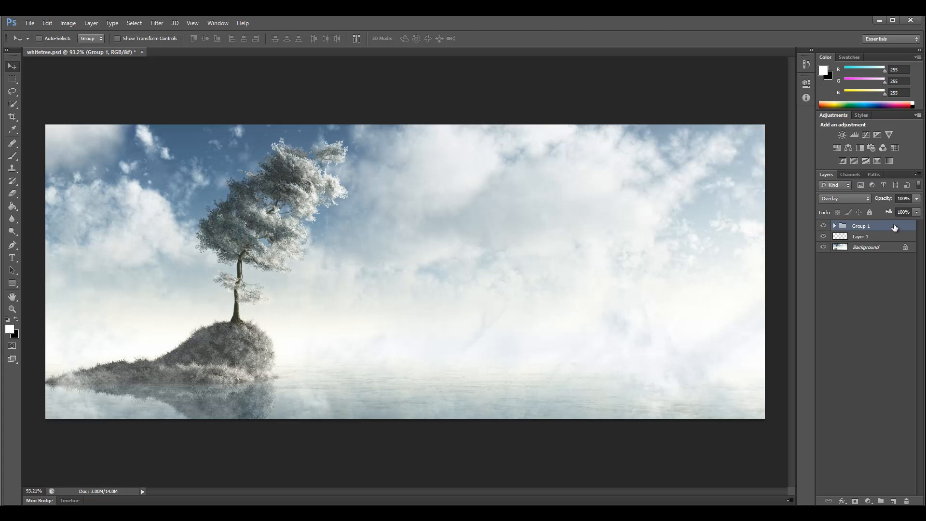
key(ctrl+shift+alt+n)
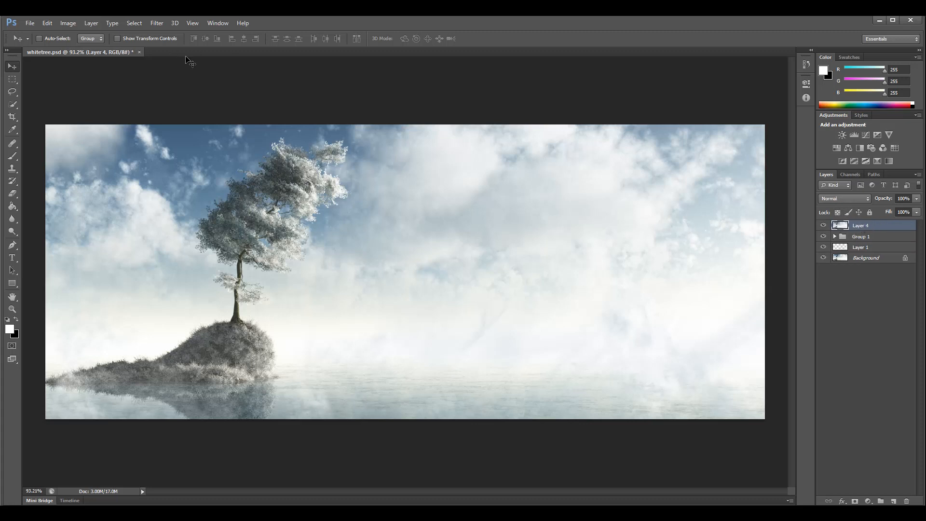
Step: Apply a High Pass filter with a radius of 0.7 pixels to the stamped layer
click(156, 22)
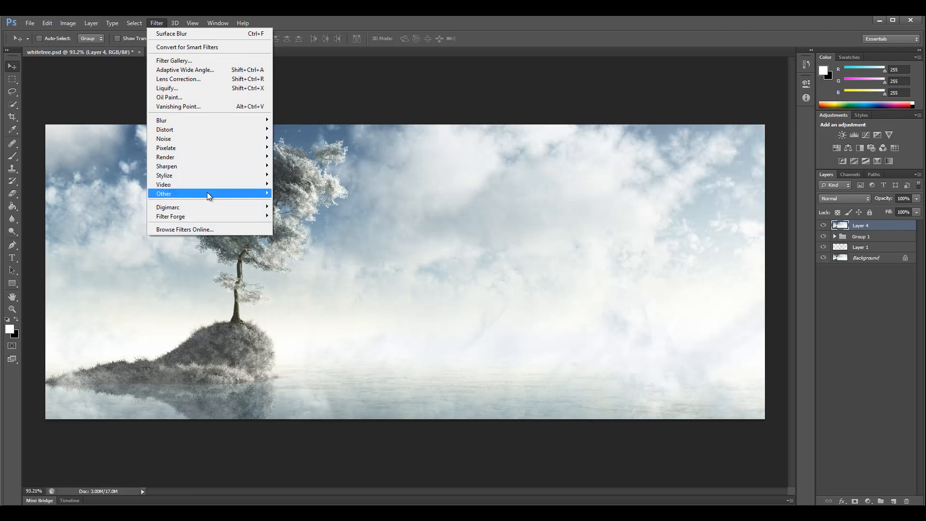
mouse_move(238, 191)
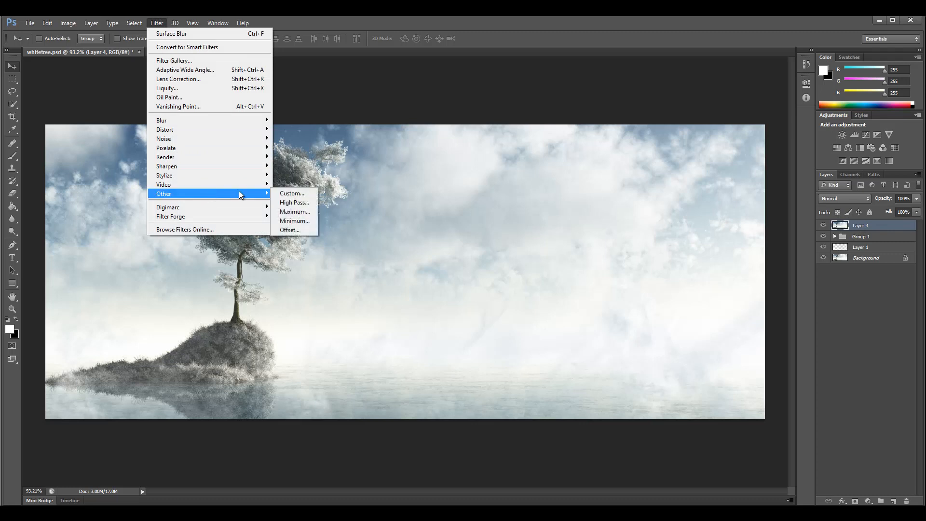
click(298, 205)
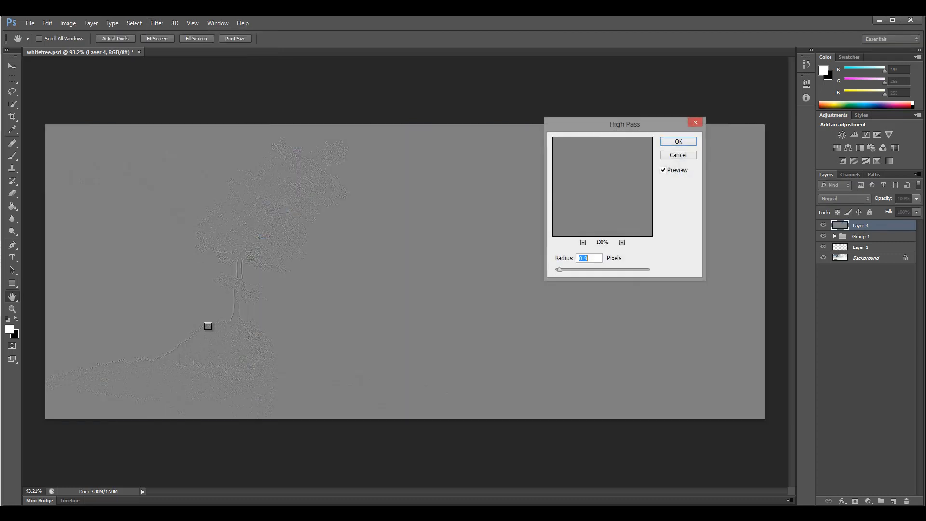
click(171, 352)
click(238, 268)
text(2)
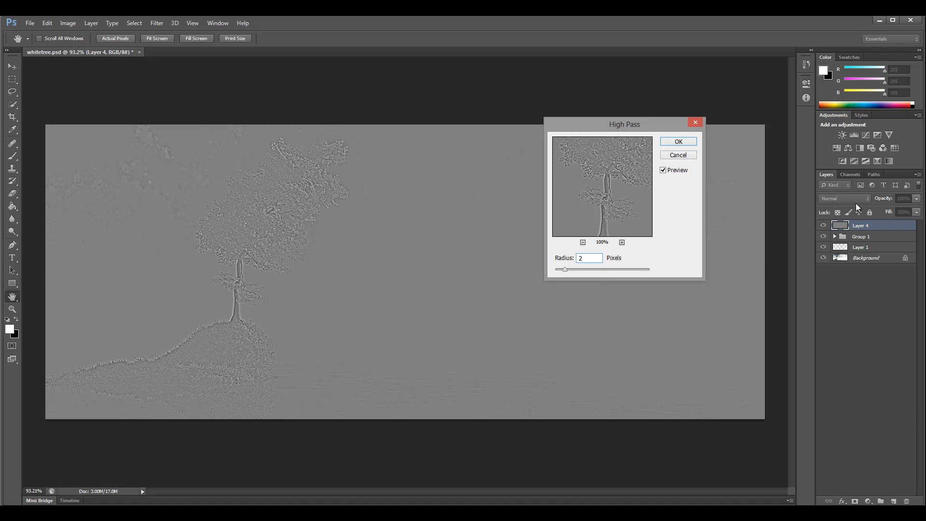
click(556, 256)
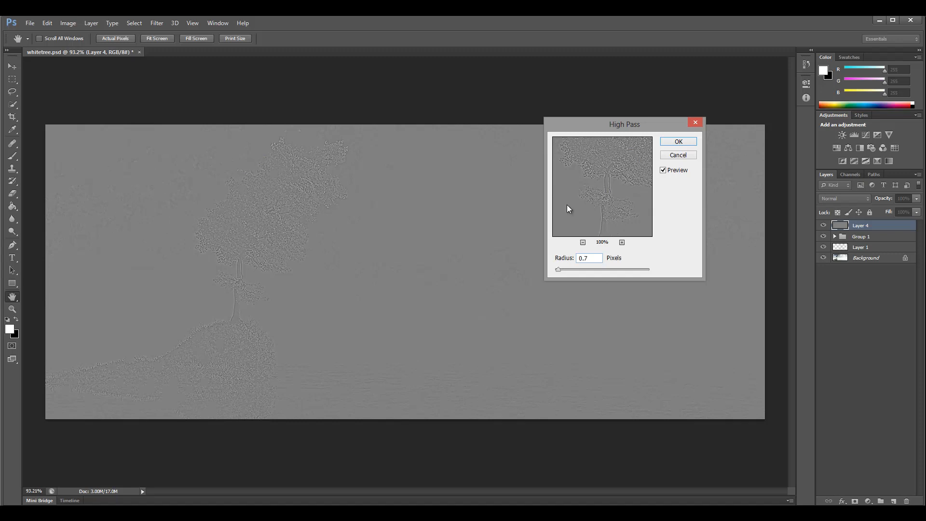
click(678, 142)
Step: Set the High Pass layer's blend mode to Overlay to sharpen the image
key(v)
click(854, 198)
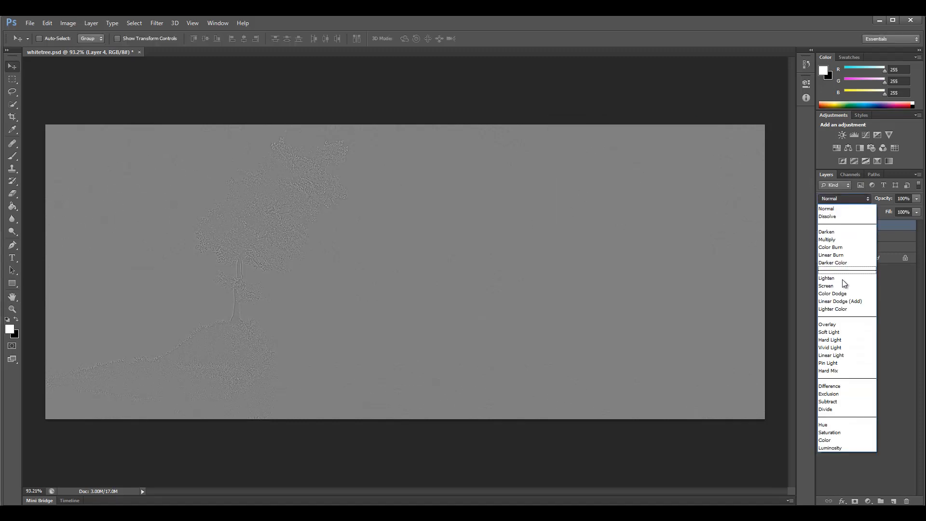
click(847, 325)
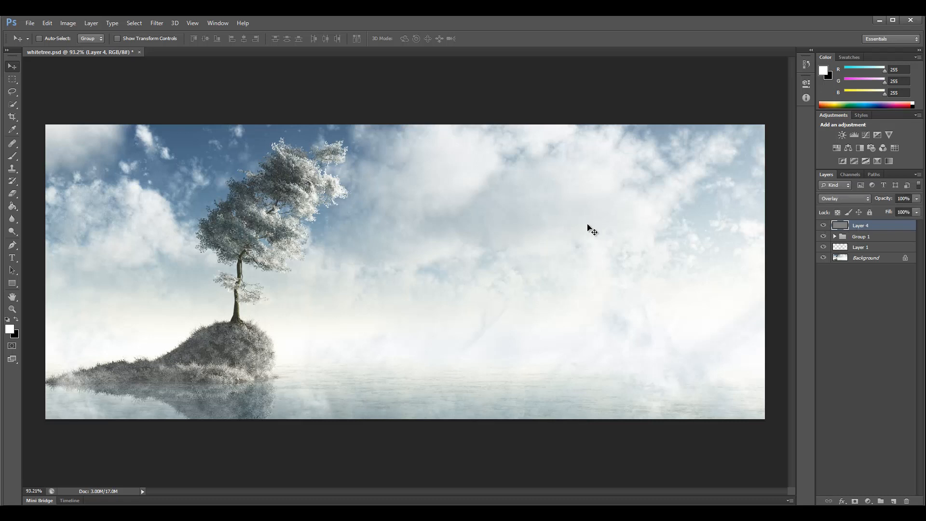
Step: Stamp the visible image into a new top layer and add a Color Balance adjustment layer above it
key(ctrl+shift+alt+e)
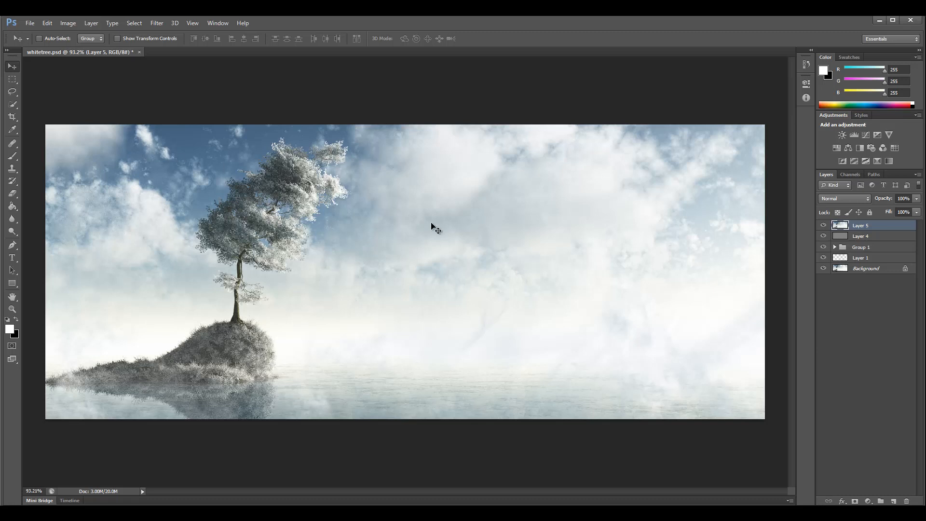
click(867, 502)
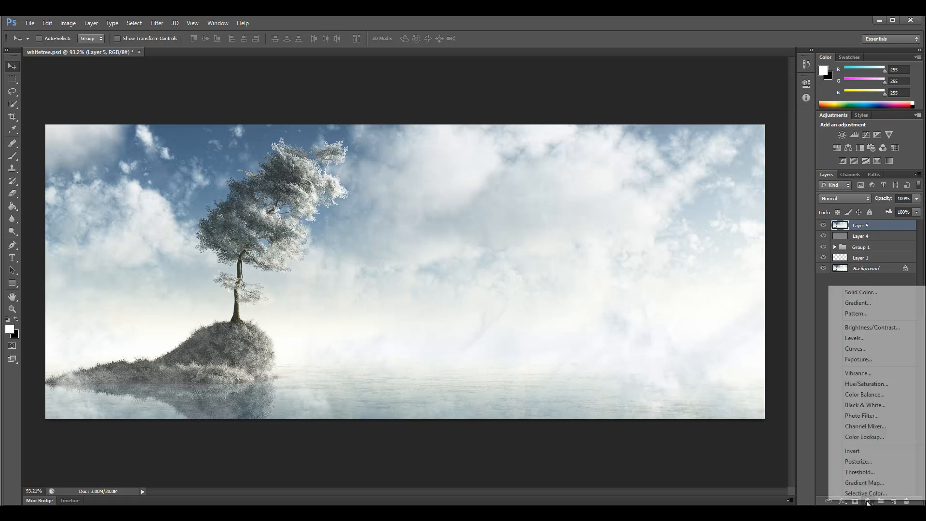
click(879, 395)
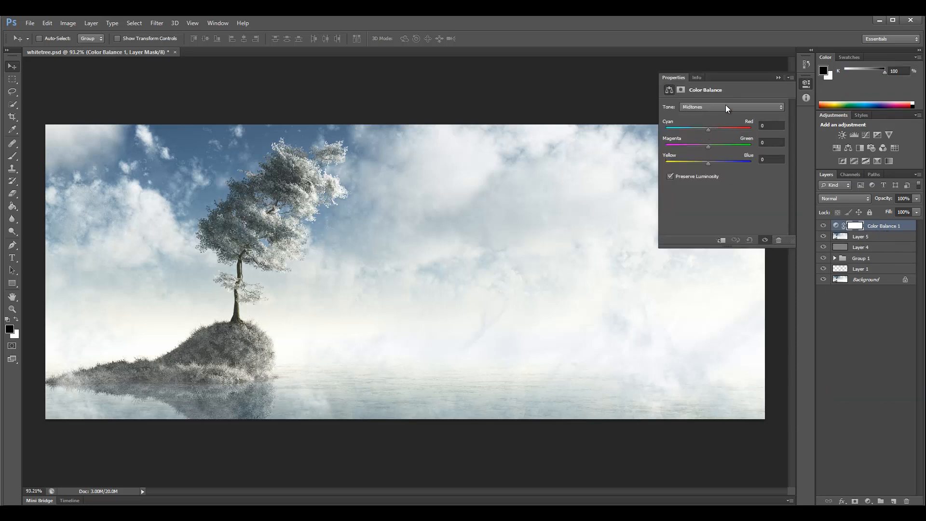
Step: Adjust the Color Balance shadows, setting Magenta–Green to +1 and Yellow–Blue to -4
click(724, 107)
click(709, 117)
mouse_move(711, 162)
mouse_down()
mouse_move(726, 166)
mouse_move(707, 163)
mouse_up()
drag(714, 166, 708, 166)
drag(709, 129, 709, 145)
Step: Shift the Color Balance midtones toward cyan and fine-tune their Yellow–Blue balance
click(733, 107)
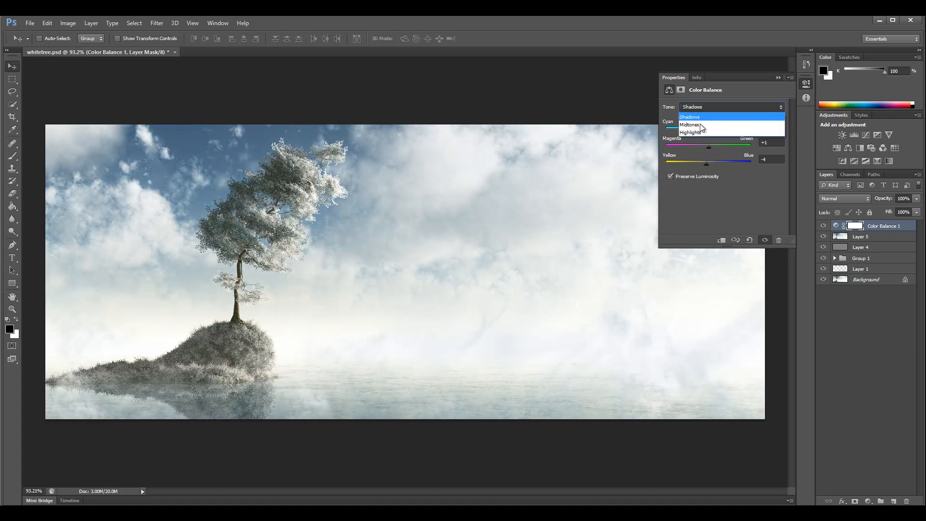
click(703, 129)
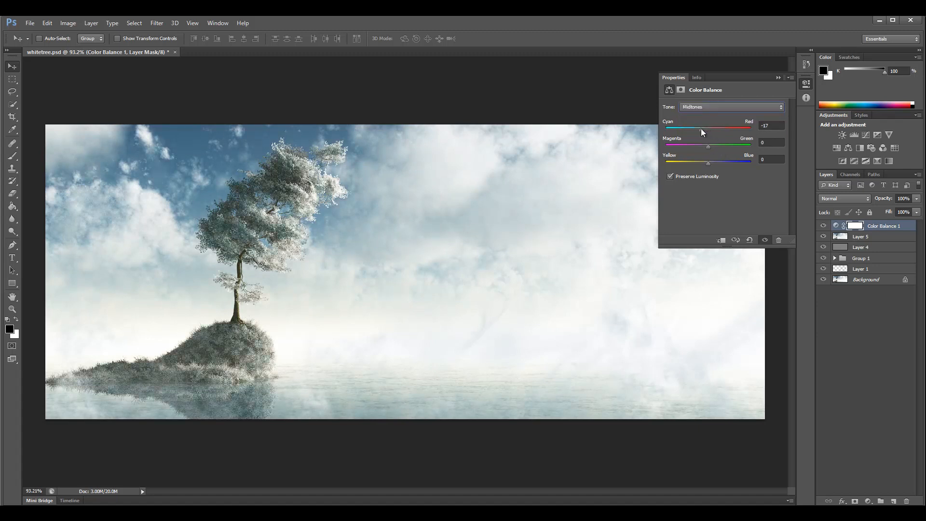
drag(707, 164, 709, 163)
Step: Set the Color Balance highlights to Cyan–Red +9, Magenta–Green +6 and Yellow–Blue -1, and hide the adjustment layer for comparison
click(715, 108)
click(710, 132)
drag(707, 163, 707, 164)
drag(708, 130, 709, 146)
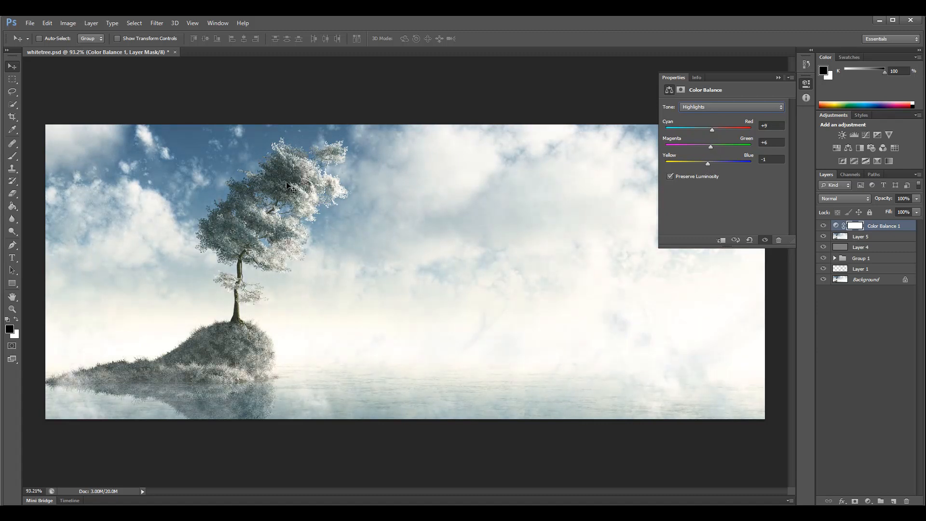
click(824, 226)
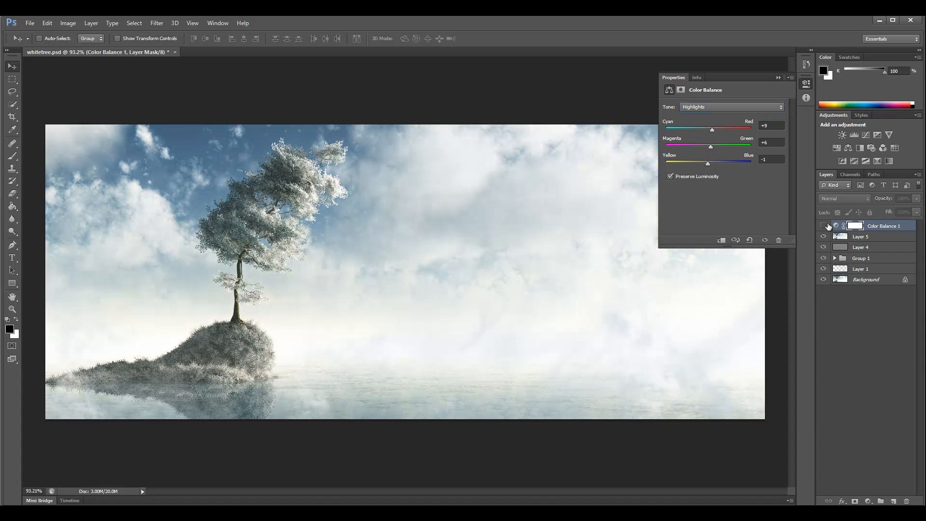
Step: Compare the image with and without the Color Balance adjustment, leave its layer visible and collapse its settings
click(823, 225)
click(824, 225)
click(823, 226)
click(825, 225)
click(825, 225)
click(825, 225)
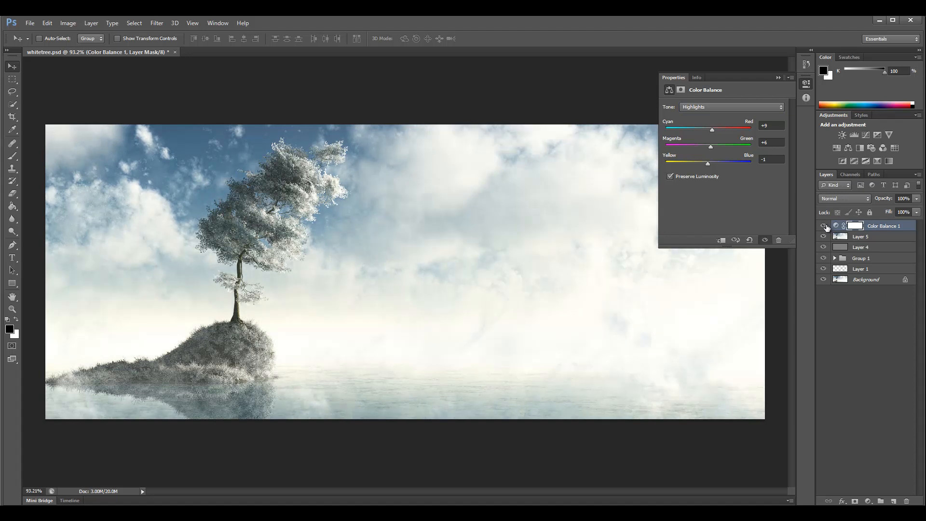
click(825, 225)
click(825, 225)
click(807, 86)
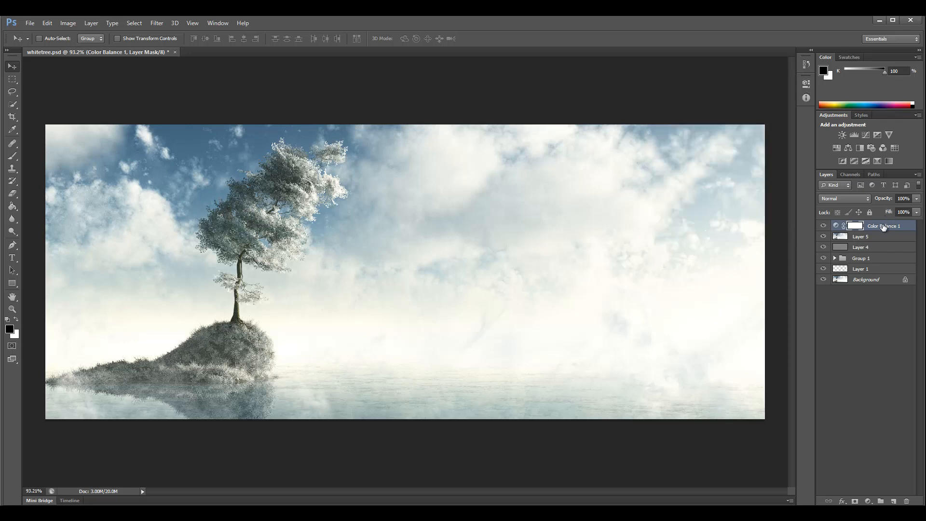
Step: Stamp the visible image into a new top layer and apply Reduce Noise with strength 10 and 0% preserved details
key(ctrl+alt+shift+e)
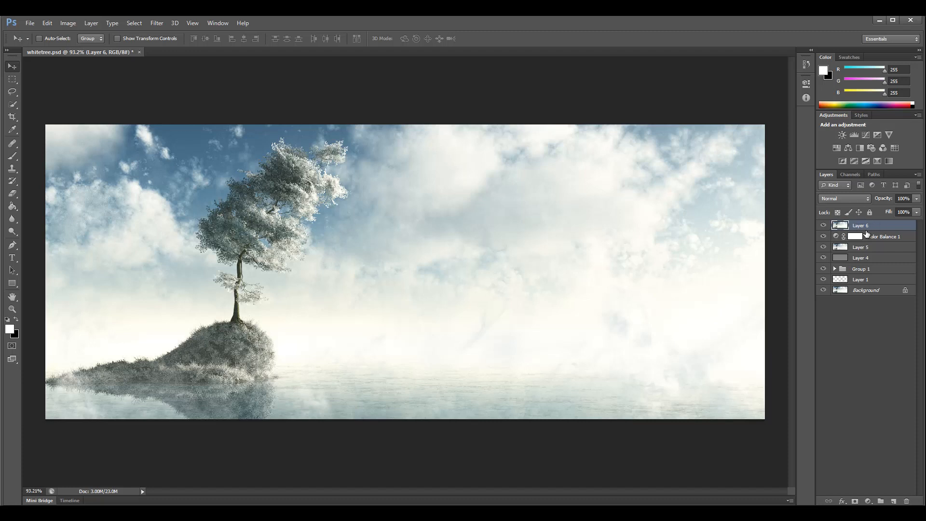
click(154, 23)
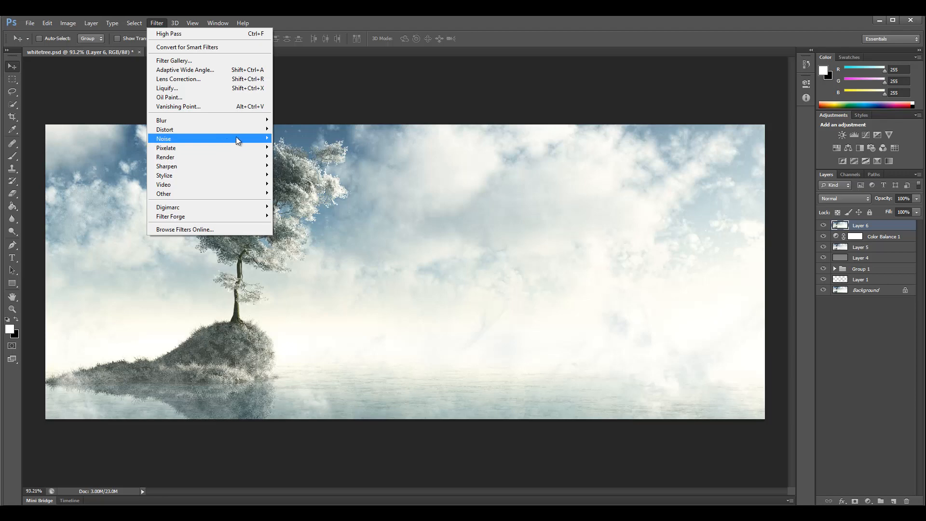
mouse_move(239, 137)
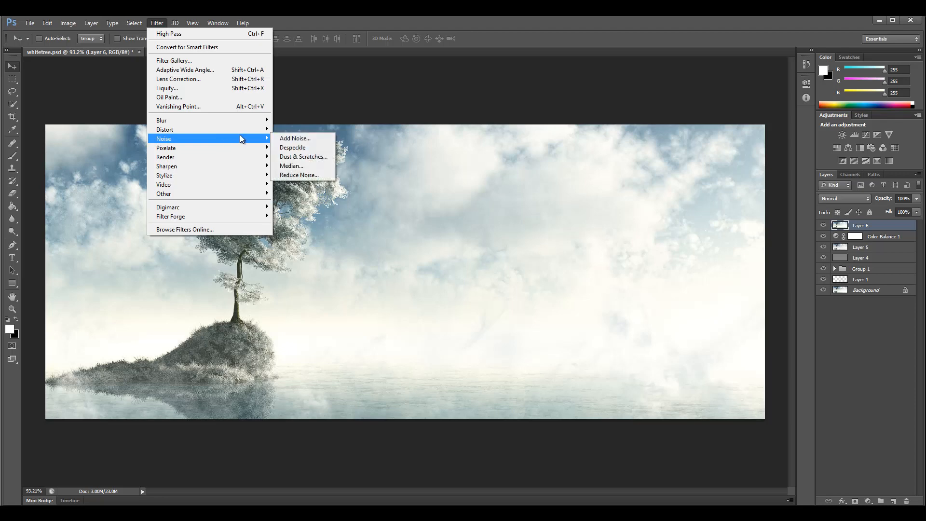
click(310, 175)
drag(341, 206, 470, 225)
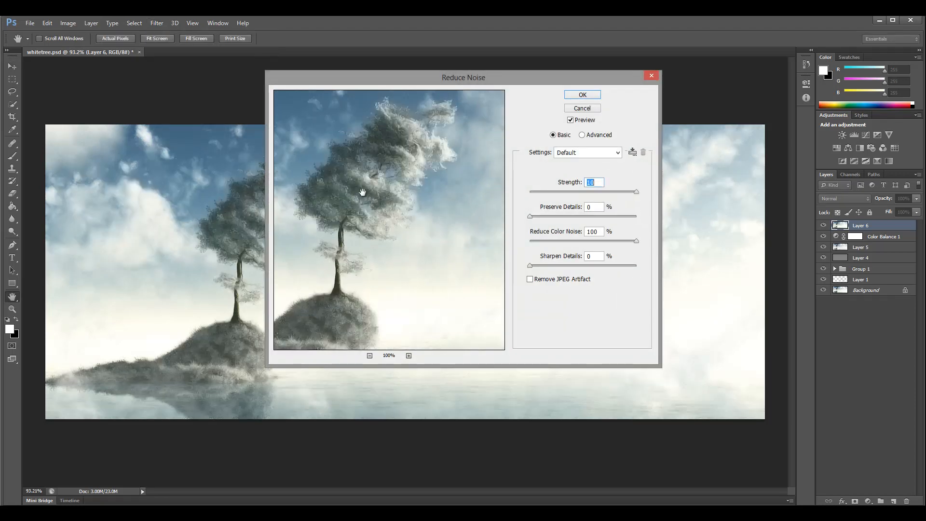
drag(369, 192, 416, 195)
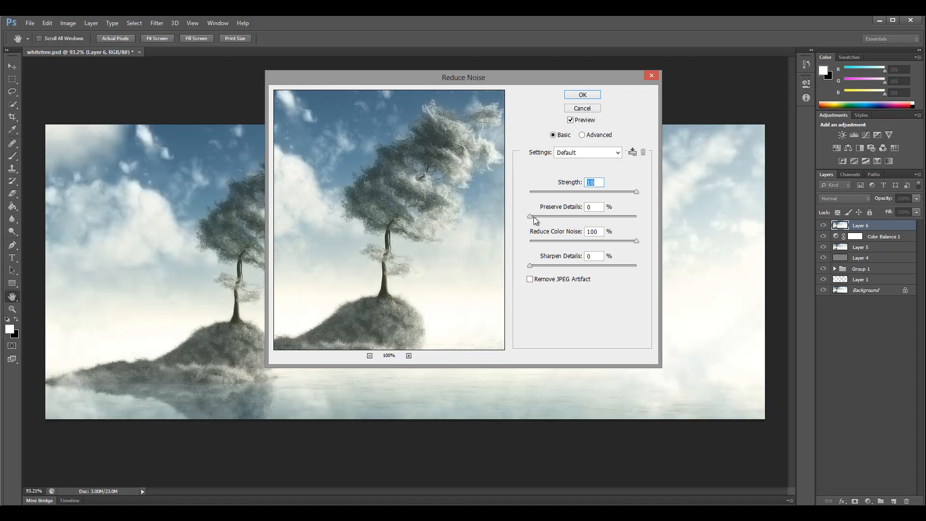
key(Tab)
click(582, 95)
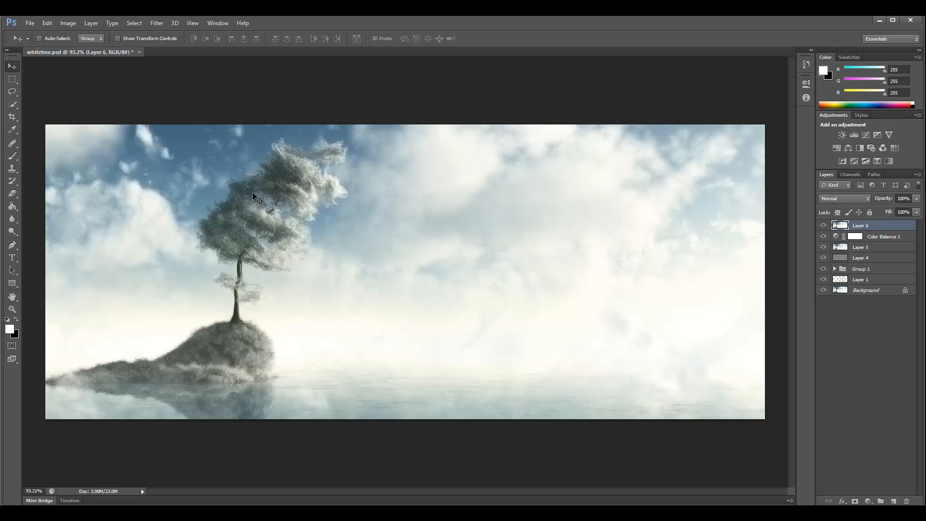
Step: Add a layer mask to Layer 6 and paint black over the tree with a soft 90 px brush at 8% opacity
click(856, 501)
key(x)
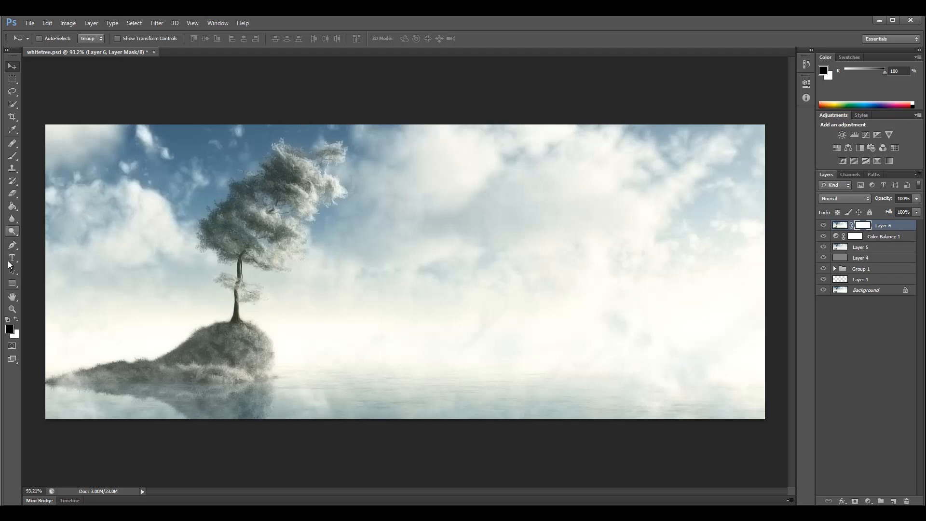
click(13, 156)
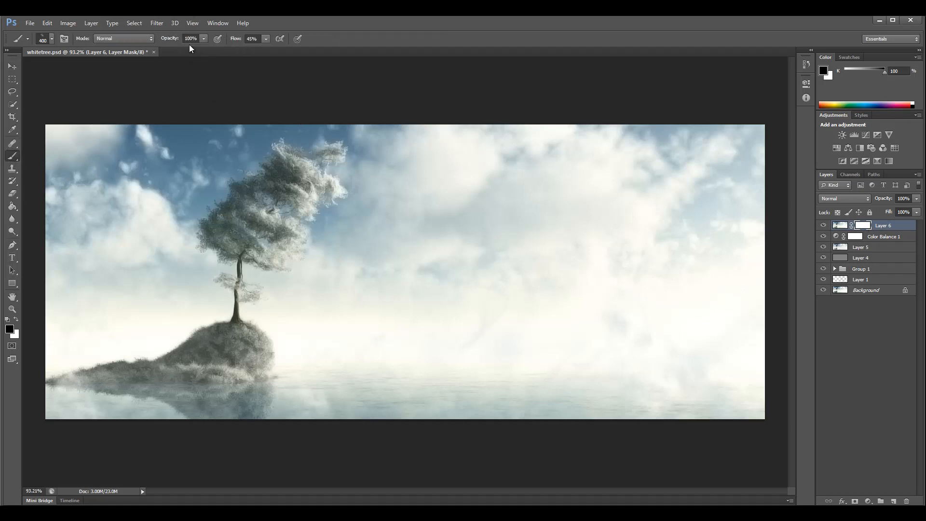
click(52, 38)
click(84, 113)
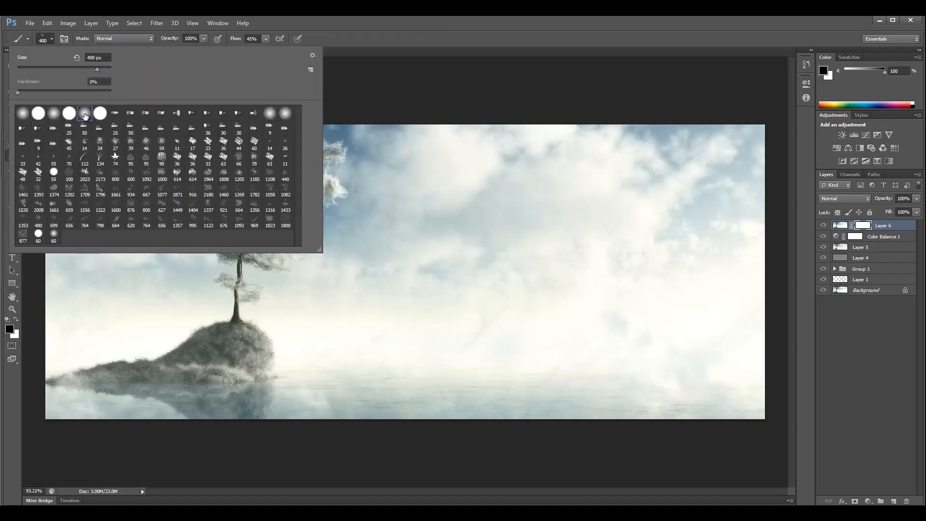
click(51, 38)
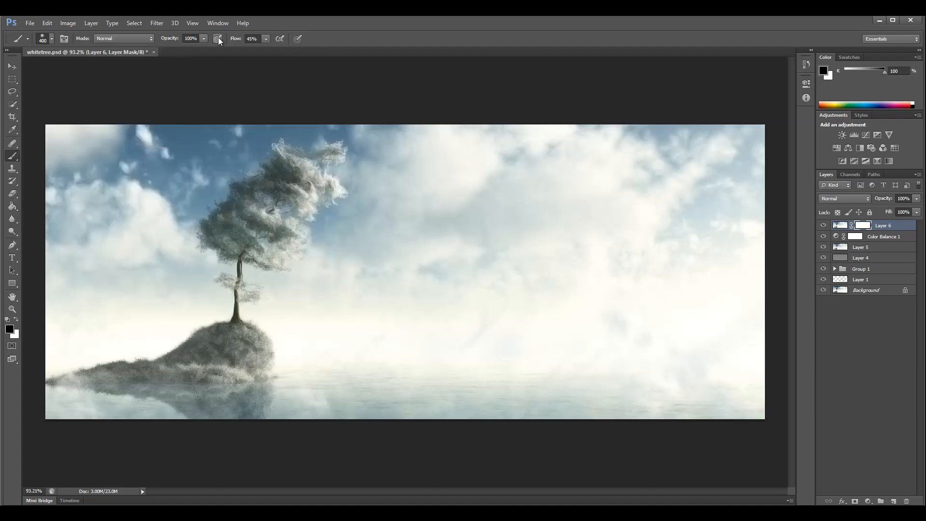
click(204, 39)
drag(202, 51, 159, 50)
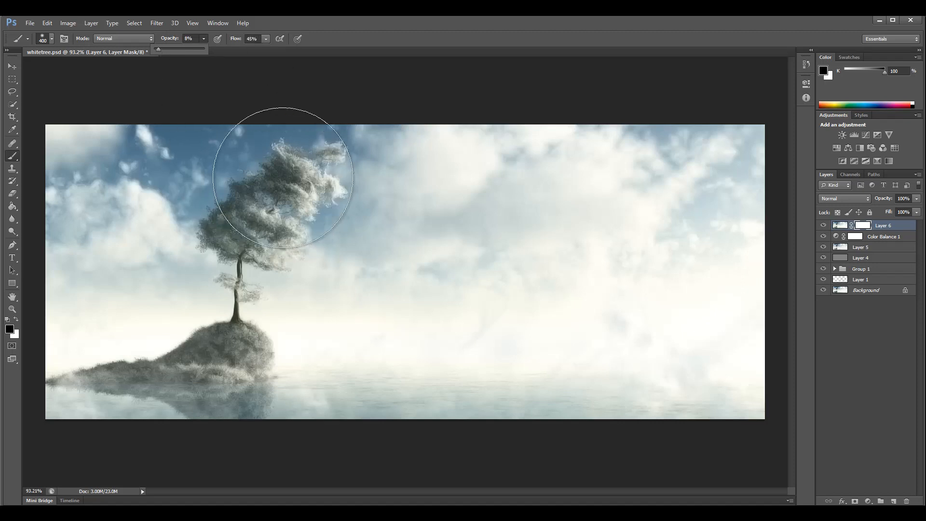
key(bracketleft)
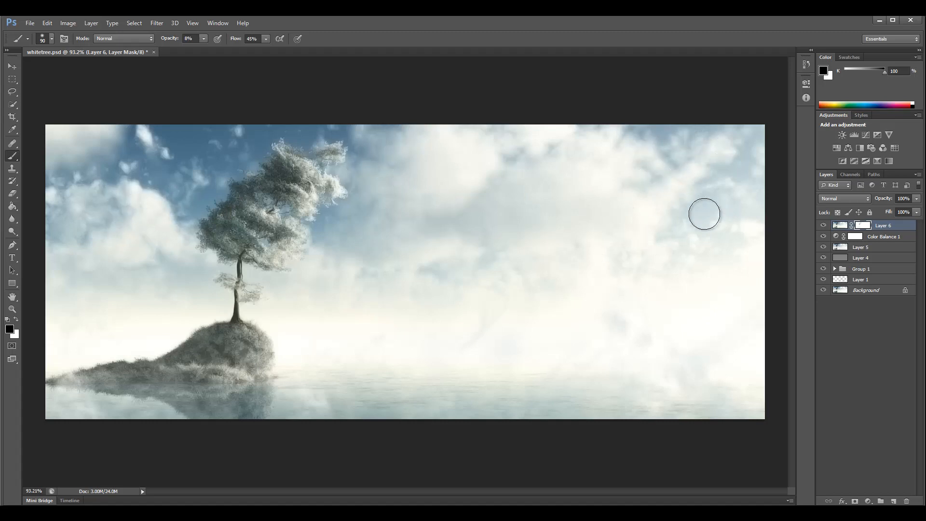
Step: Compare the image with and without the noise-reduced Layer 6
click(823, 226)
click(823, 225)
click(823, 226)
click(823, 226)
click(823, 225)
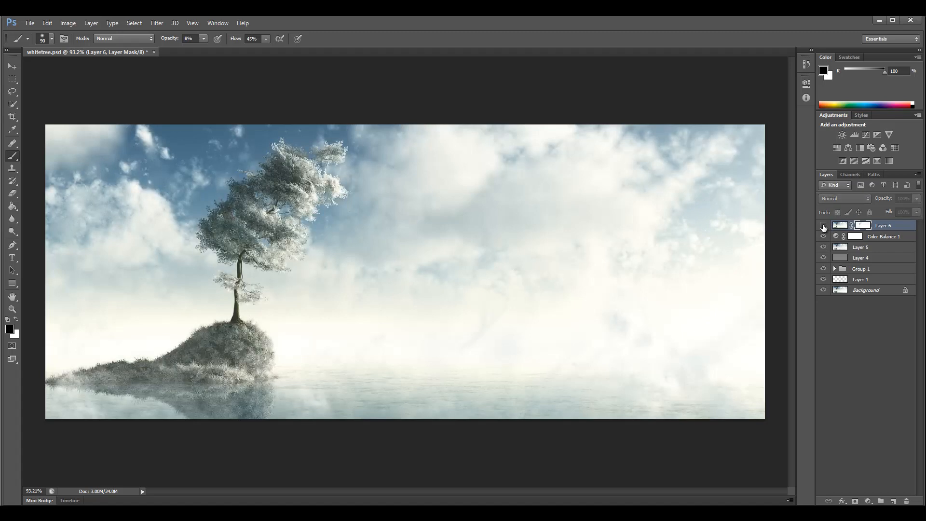
click(823, 226)
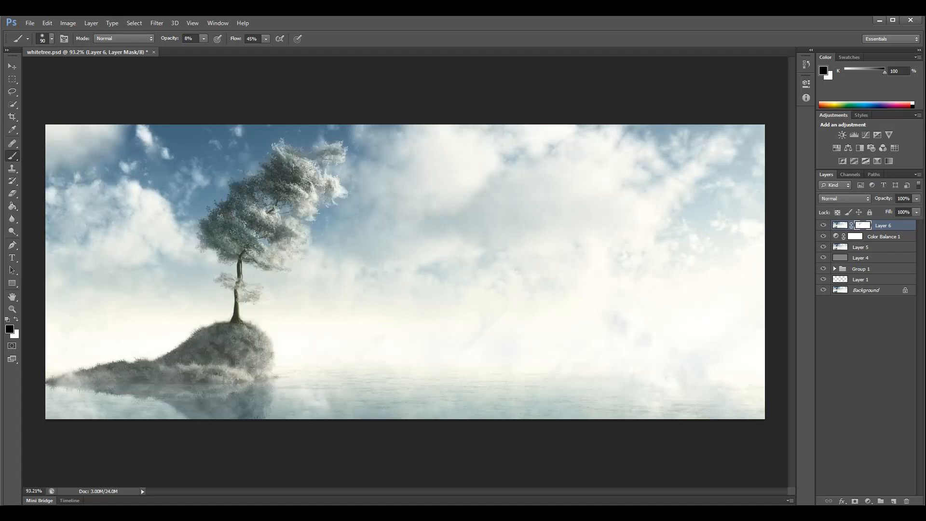
Step: Select Layer 6's image instead of its mask and lower the layer's fill to 35%
click(841, 226)
drag(916, 212, 874, 225)
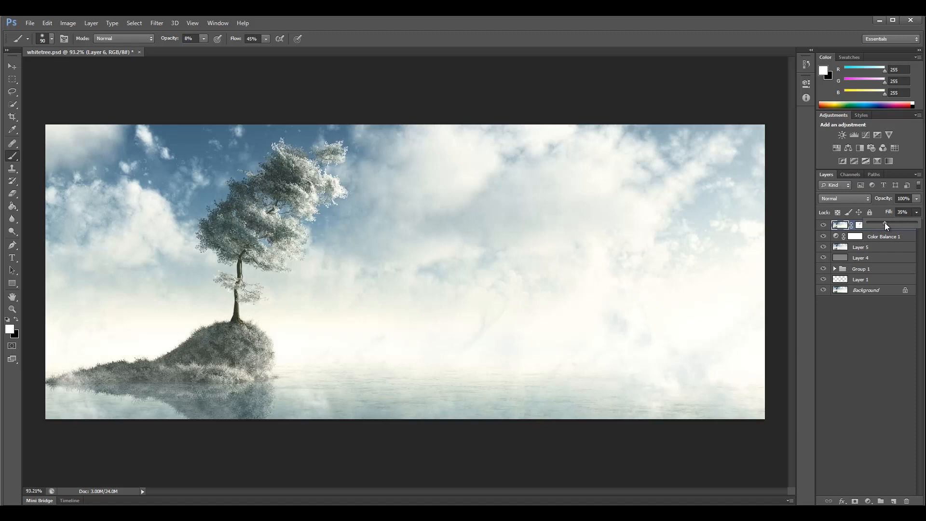
click(910, 230)
Step: Try the Screen, Overlay and Soft Light blend modes on Layer 6
click(845, 199)
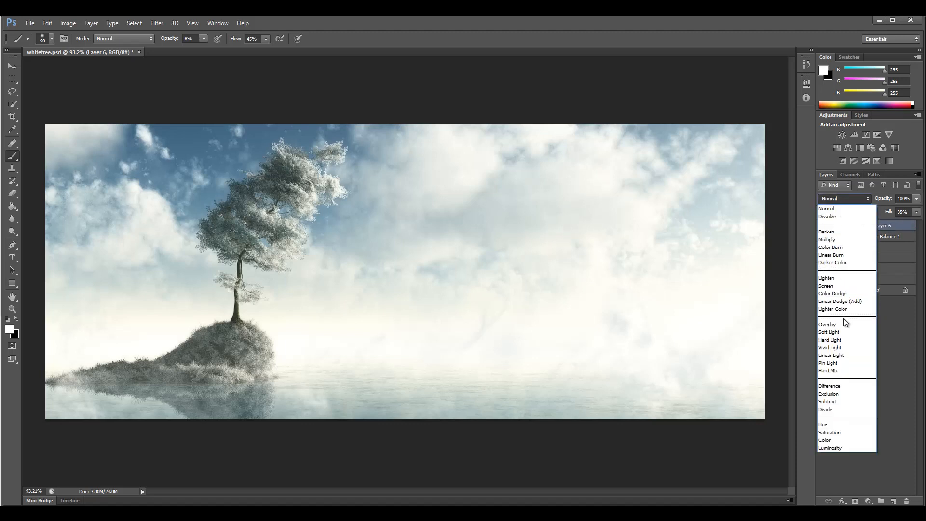
click(844, 286)
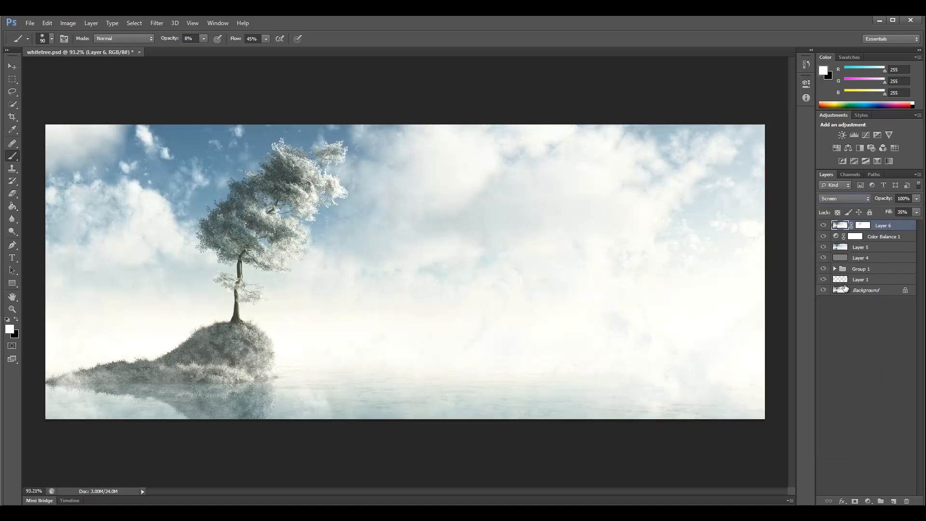
click(853, 199)
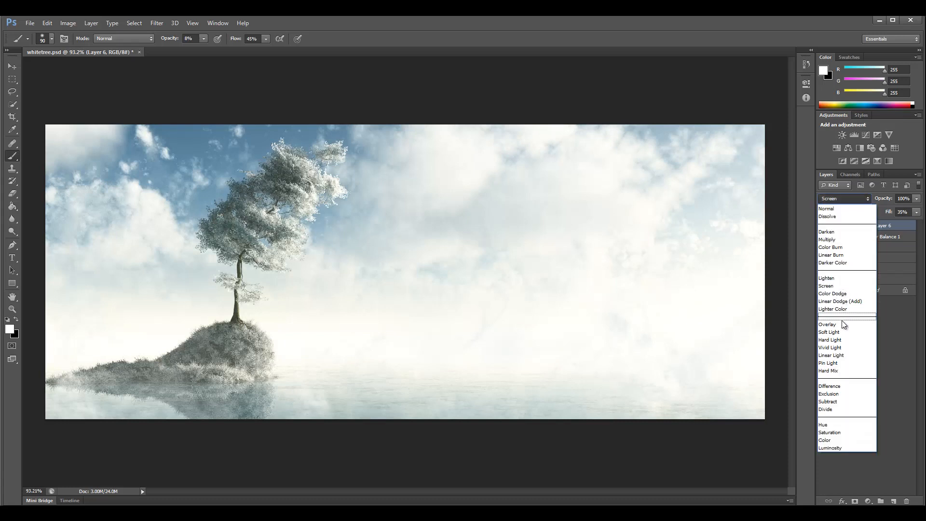
click(841, 323)
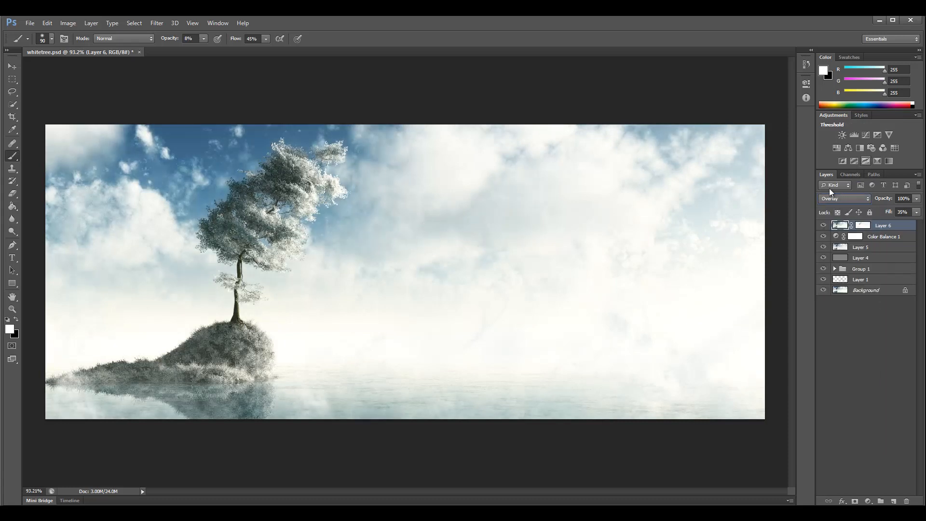
click(841, 199)
click(851, 333)
Step: Raise the Soft Light Layer 6's fill to 100% and compare the image with and without it
click(916, 211)
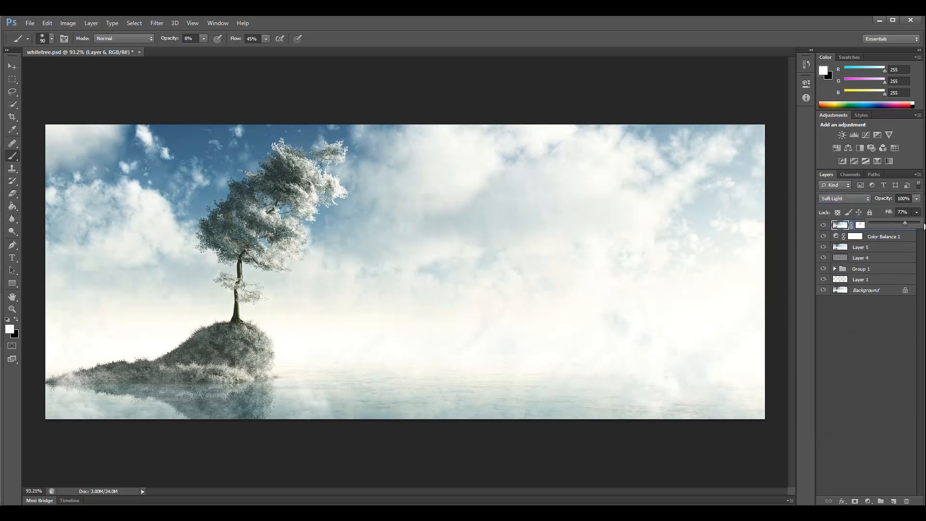
drag(924, 226, 925, 225)
click(823, 225)
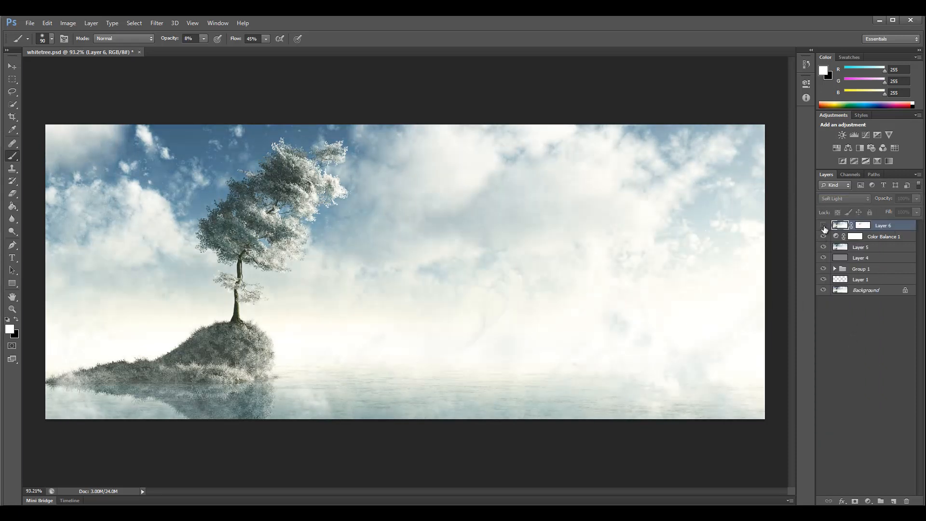
click(823, 226)
click(823, 225)
click(823, 226)
Step: Set Layer 6 back to Normal blending with a fill of 32%
click(845, 198)
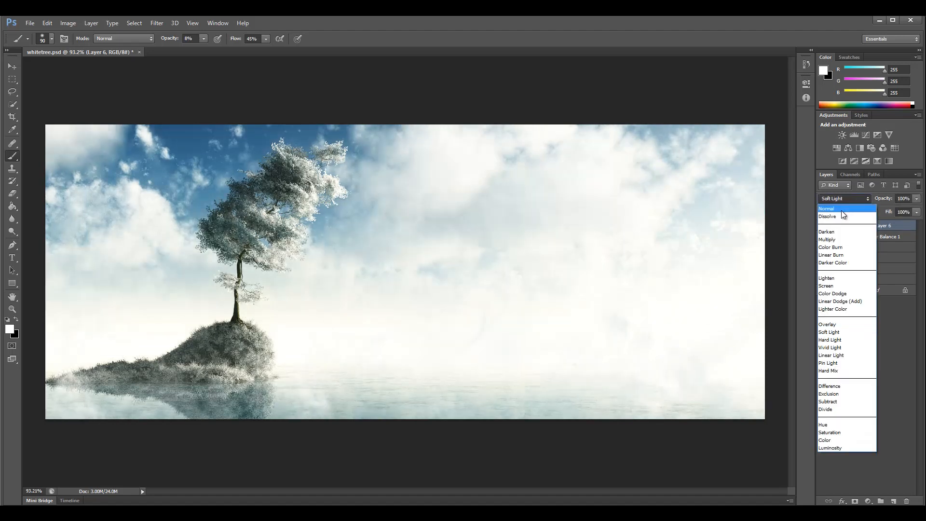
click(841, 211)
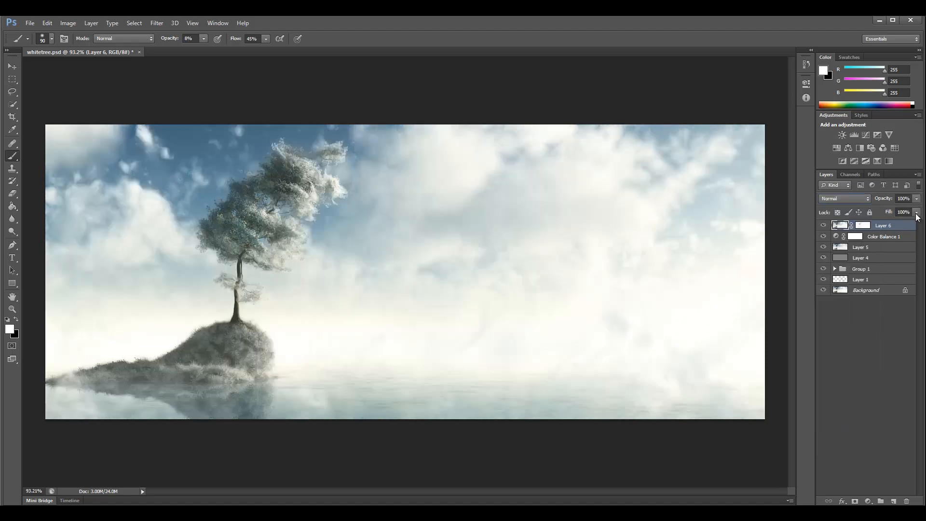
click(916, 213)
drag(885, 225, 882, 224)
Step: Add a Curves adjustment layer on top and shape its RGB curve with three points slightly below the diagonal
click(868, 501)
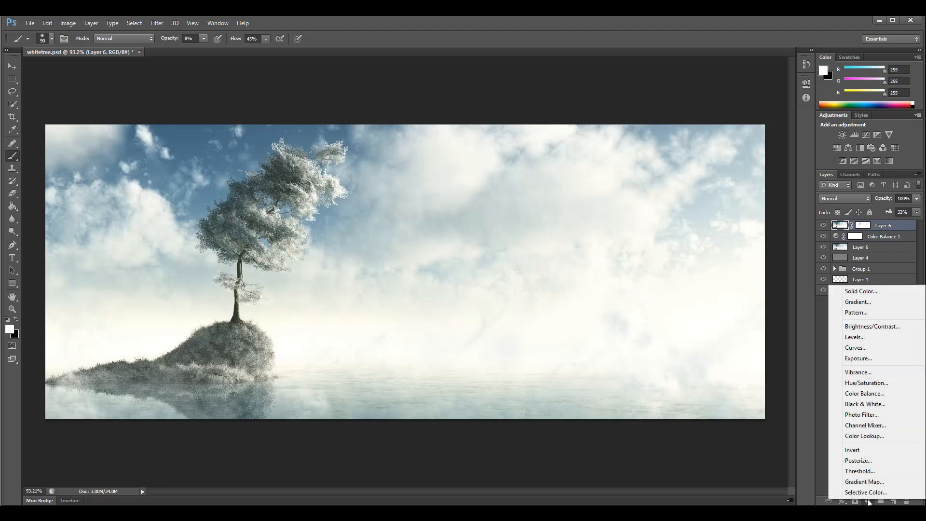
click(881, 346)
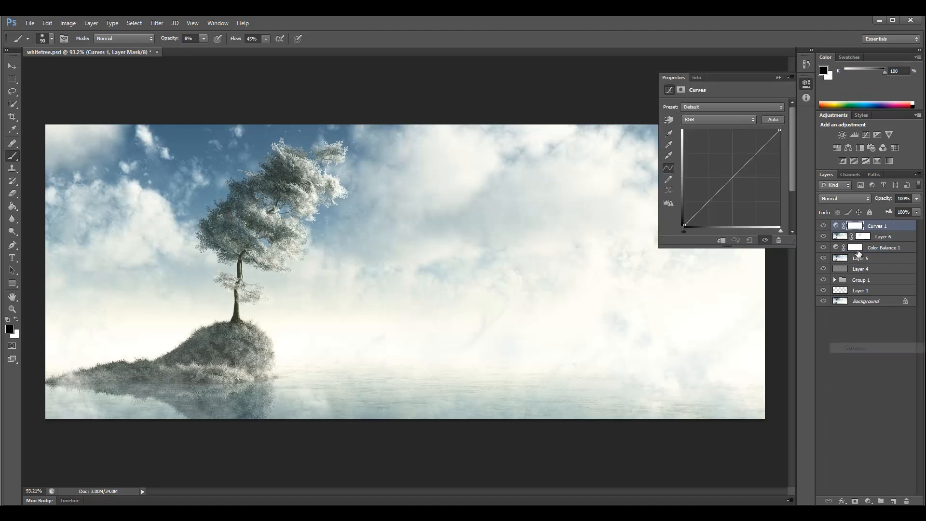
drag(741, 170, 744, 174)
drag(701, 211, 705, 212)
drag(745, 175, 755, 158)
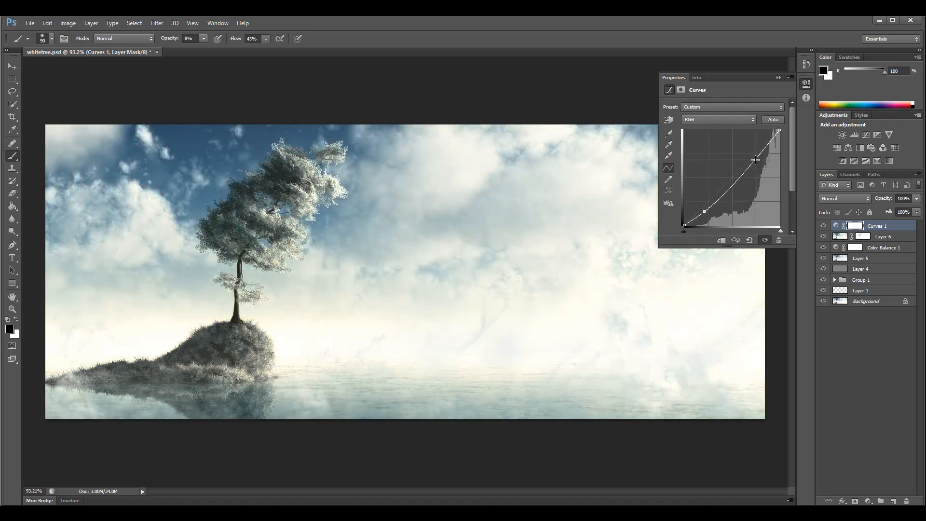
drag(725, 193, 758, 155)
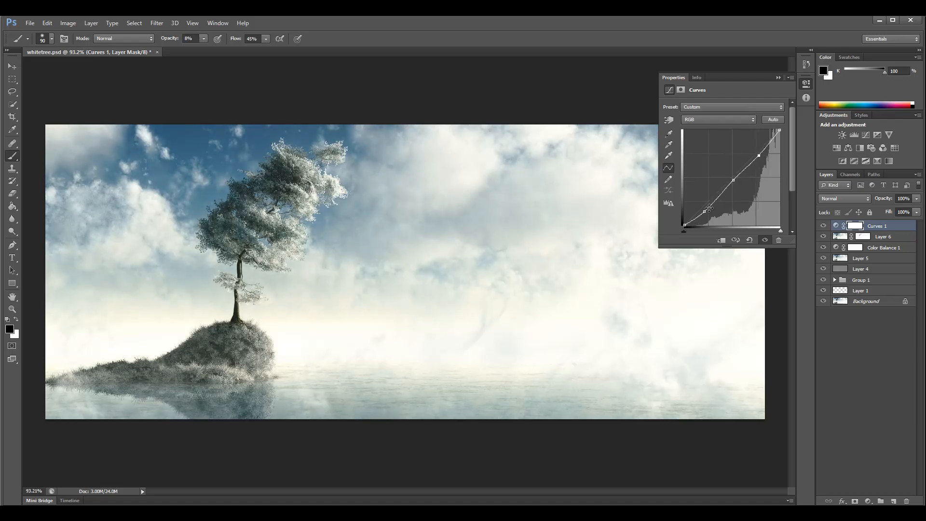
drag(704, 209, 703, 208)
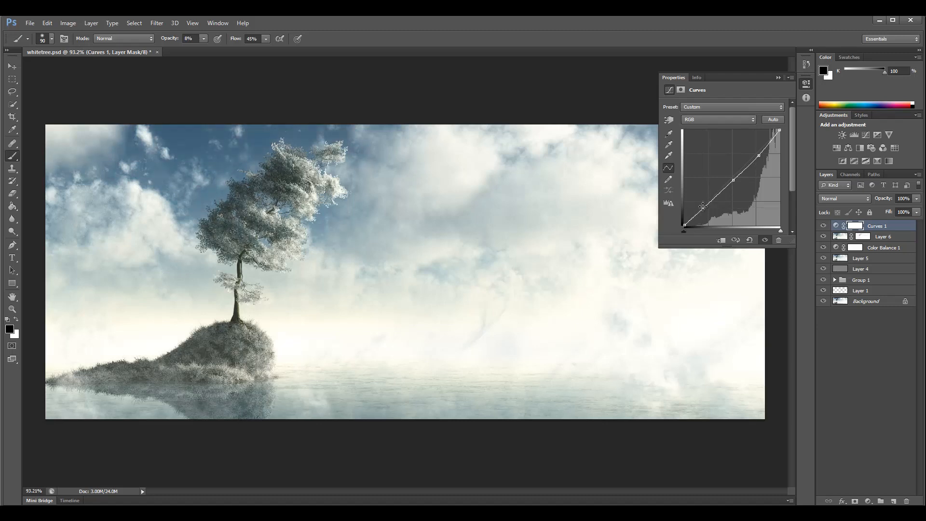
Step: Compare the image with and without the Curves adjustment, then collapse its settings
click(823, 226)
click(824, 226)
click(824, 227)
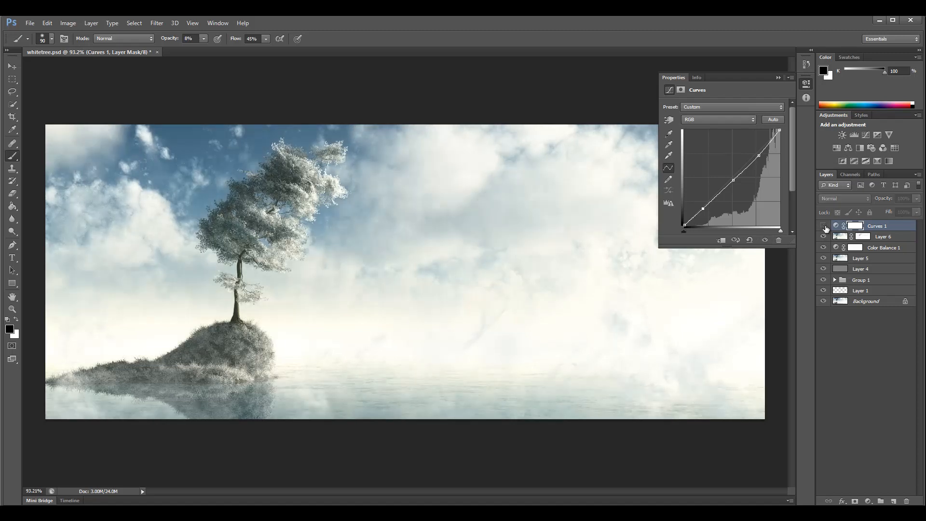
click(824, 226)
click(824, 227)
click(824, 226)
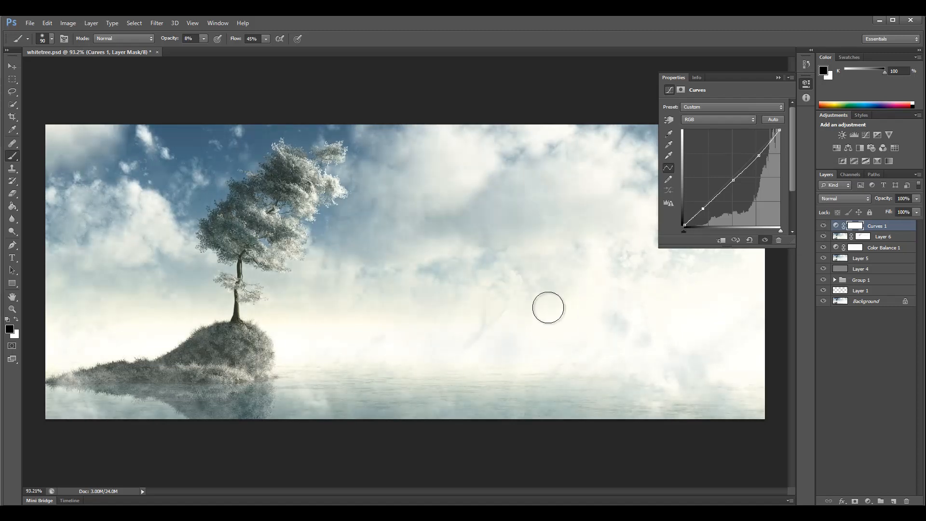
click(806, 84)
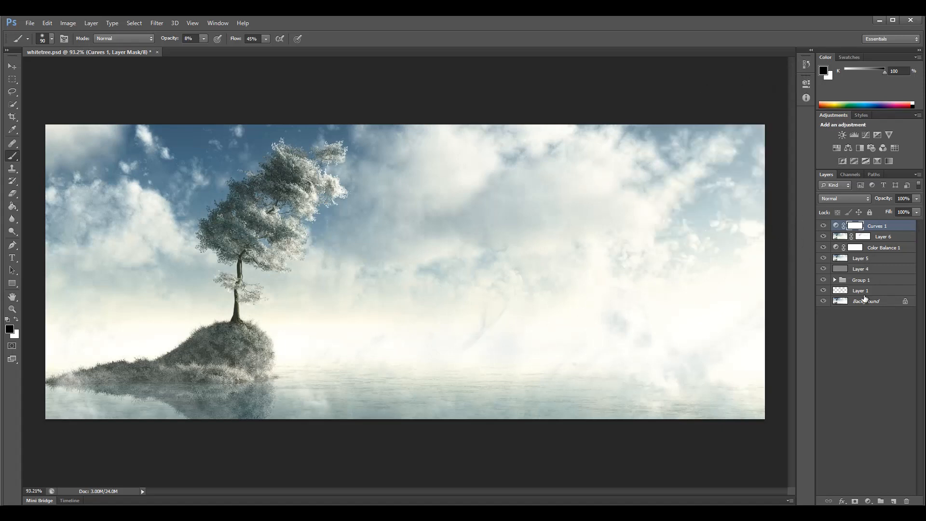
Step: Stamp all visible layers into a new top layer and open it in the Filter Forge filter
key(ctrl+alt+shift+e)
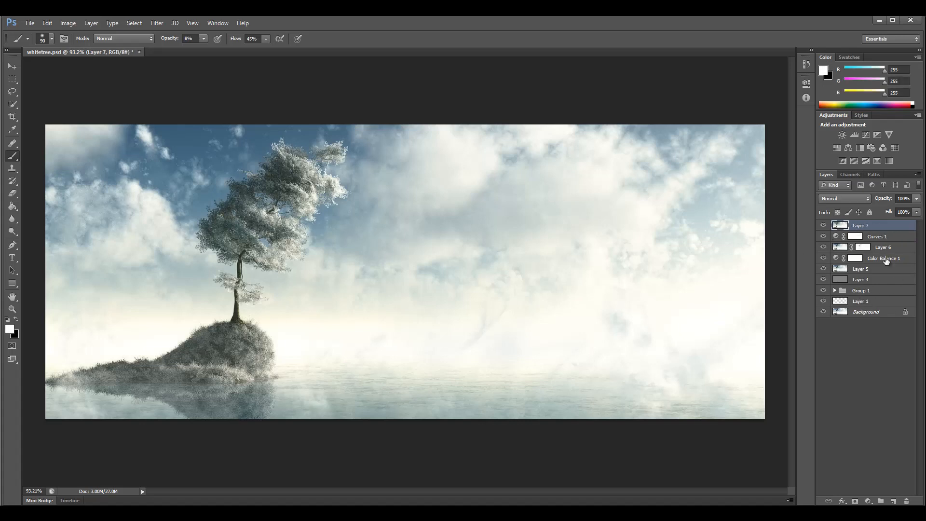
click(159, 23)
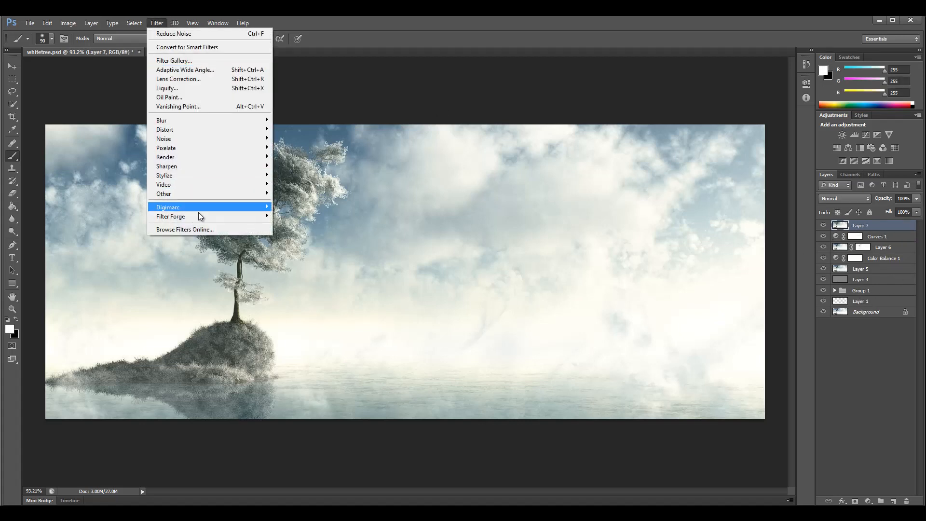
mouse_move(204, 220)
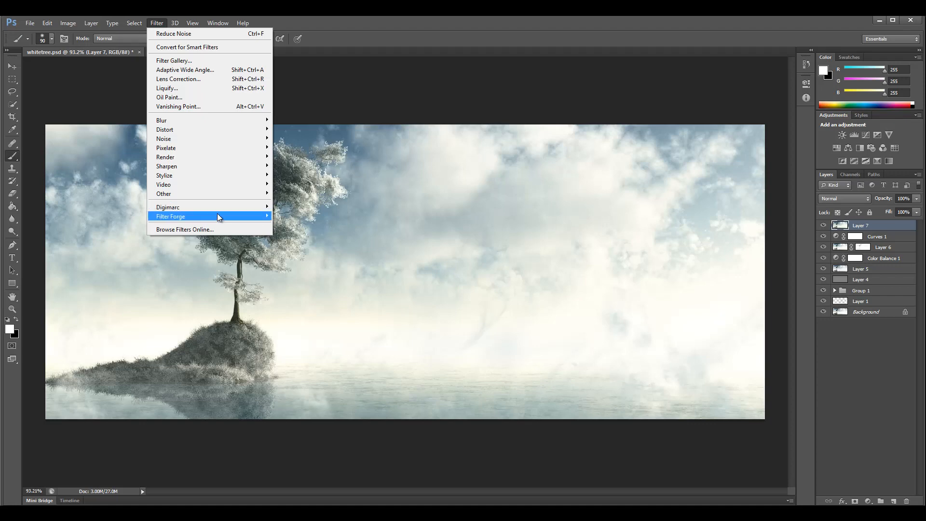
click(285, 215)
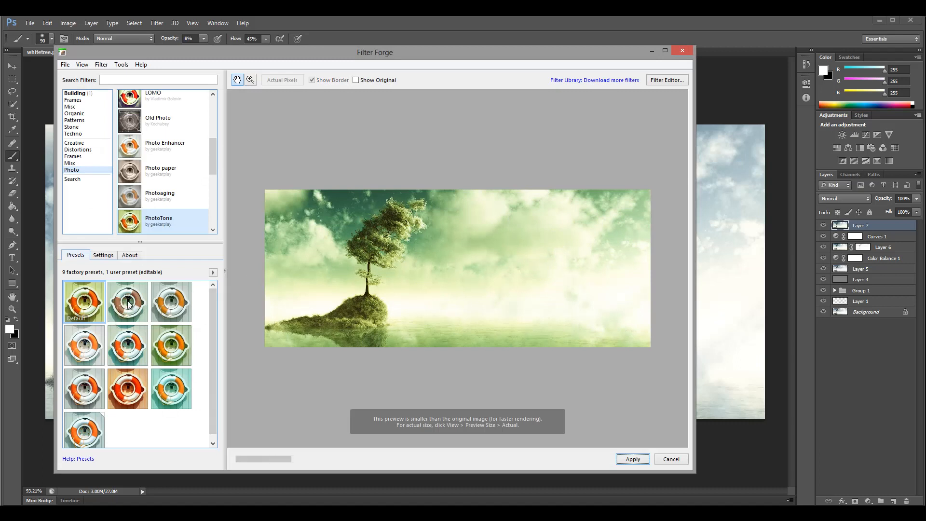
Step: Preview several PhotoTone presets on the image and apply the blue-toned user preset to the stamped layer
click(115, 317)
click(85, 339)
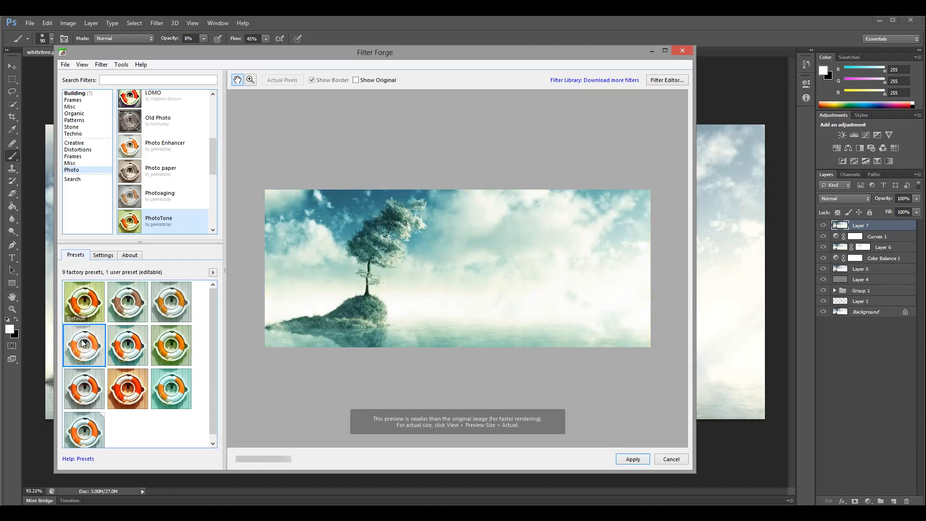
click(75, 423)
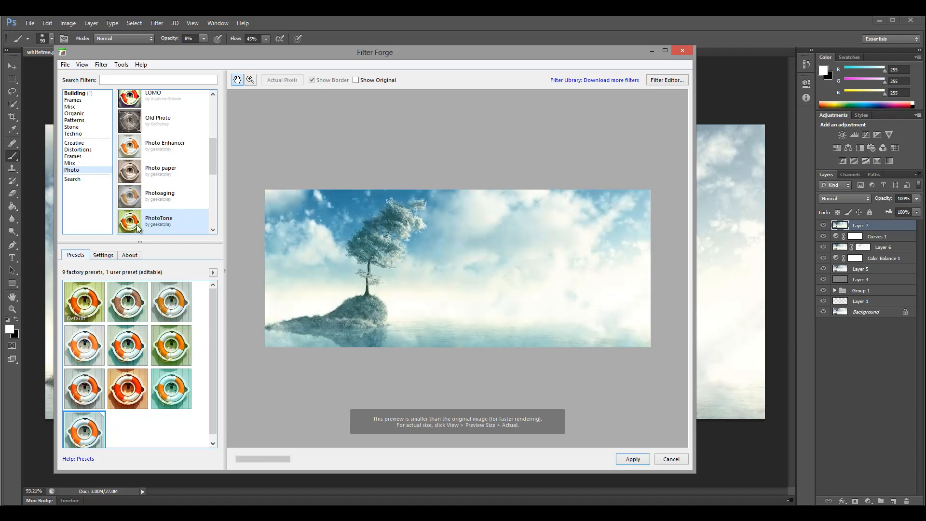
click(92, 389)
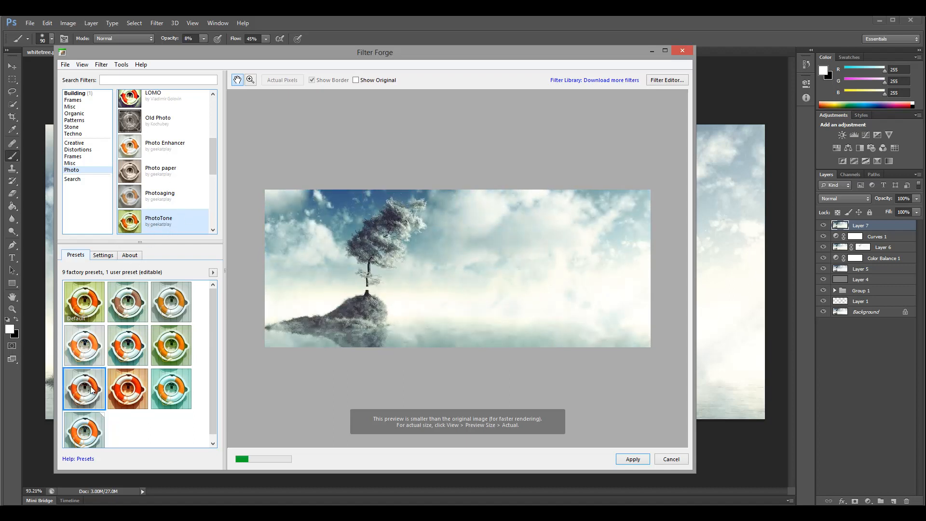
click(85, 343)
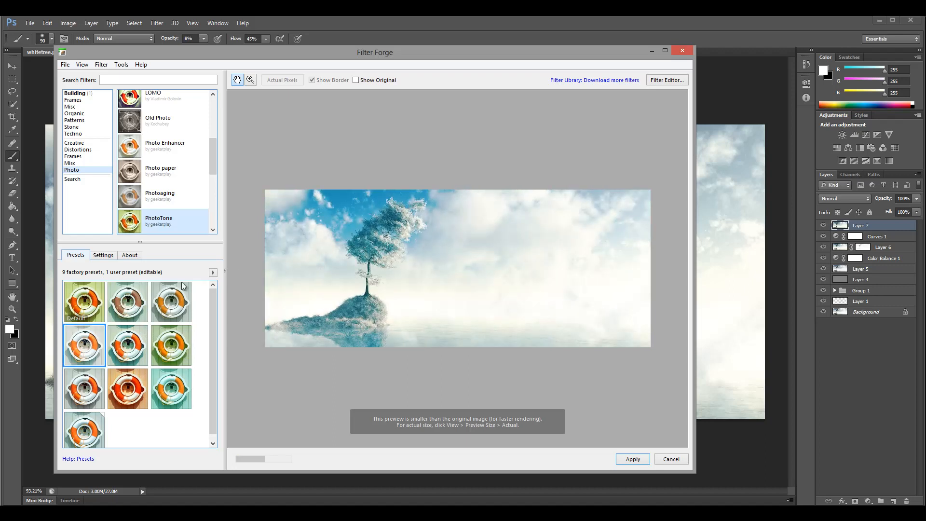
click(93, 300)
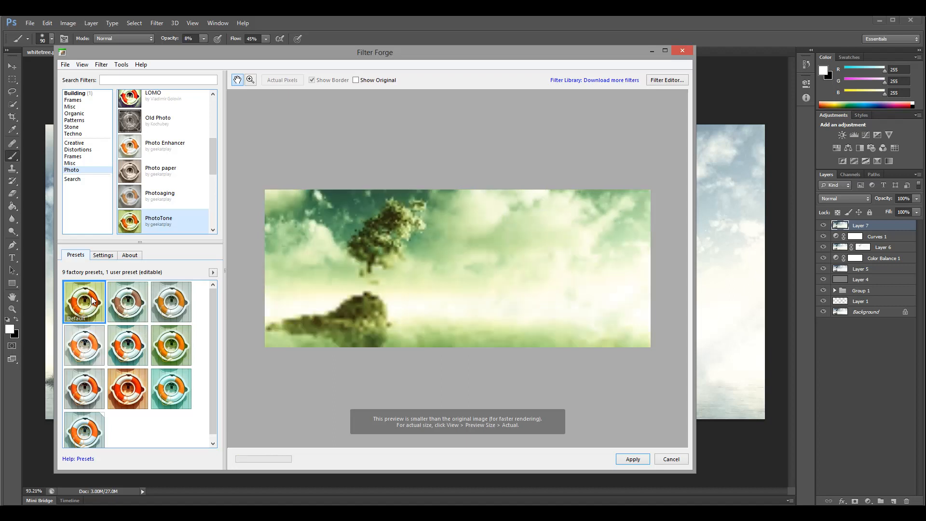
click(84, 399)
click(82, 423)
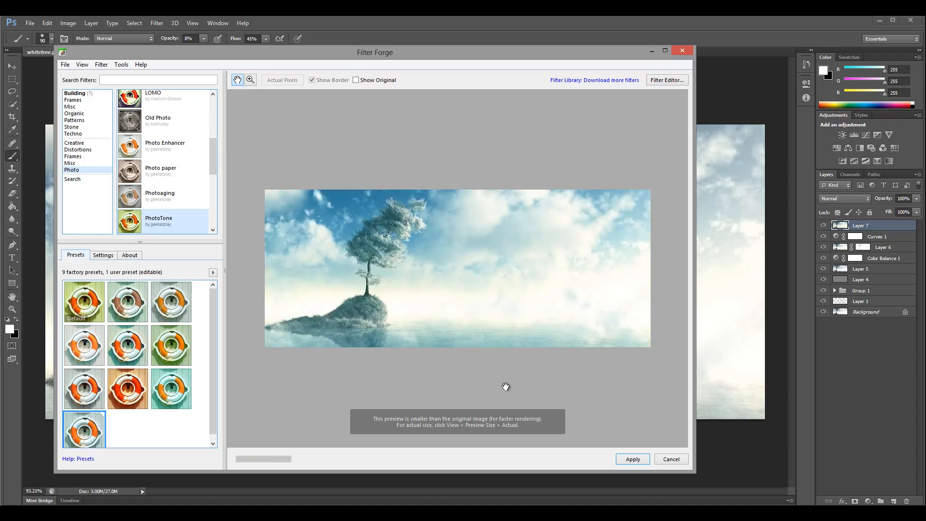
click(632, 458)
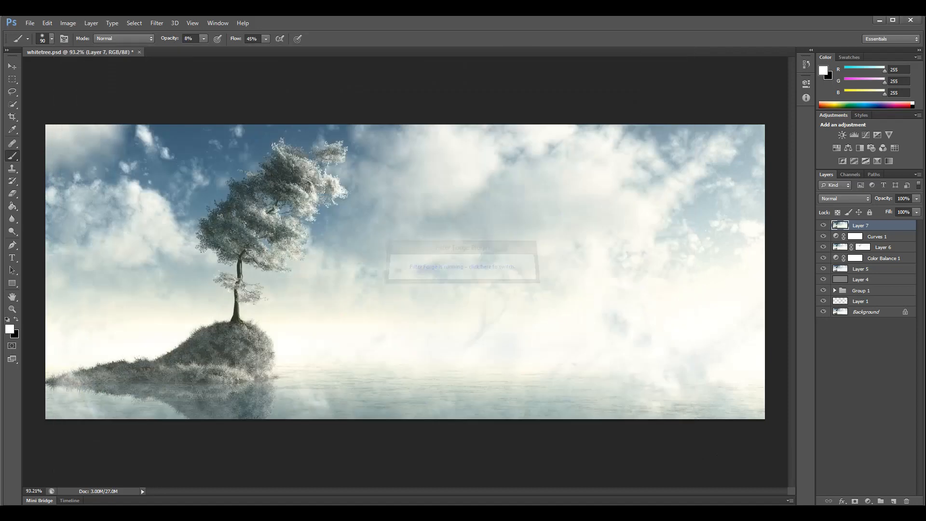
Step: Compare the image with and without the PhotoTone-filtered Layer 7
click(823, 226)
click(823, 225)
click(823, 225)
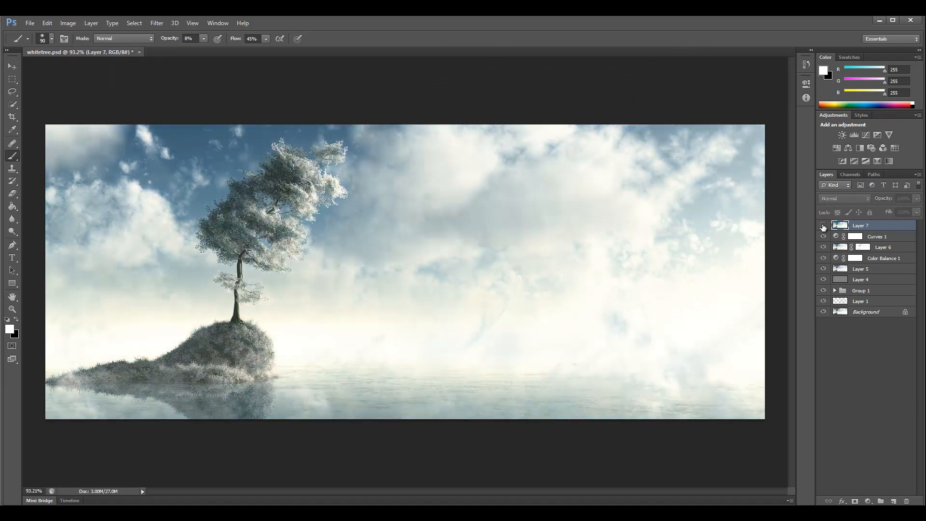
click(823, 226)
click(823, 225)
click(823, 226)
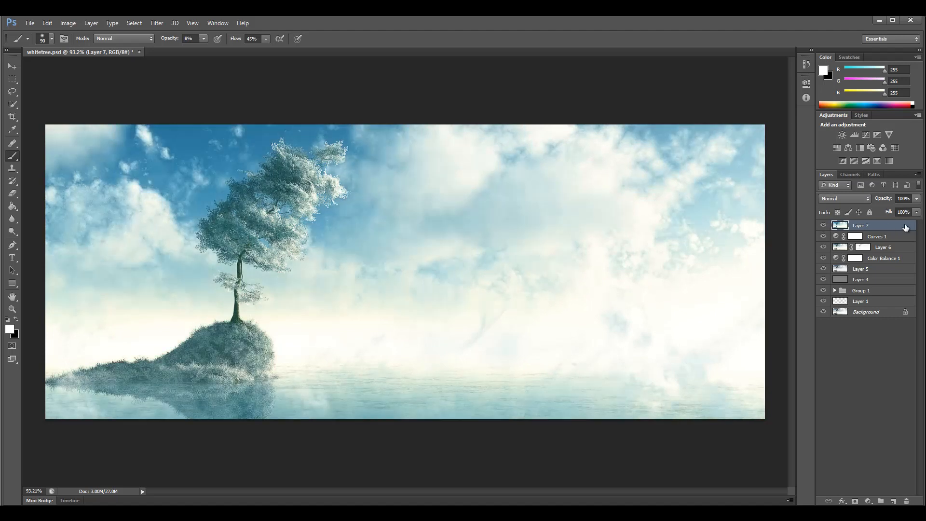
Step: Reduce Layer 7's fill to 21%
click(916, 212)
drag(863, 221, 867, 223)
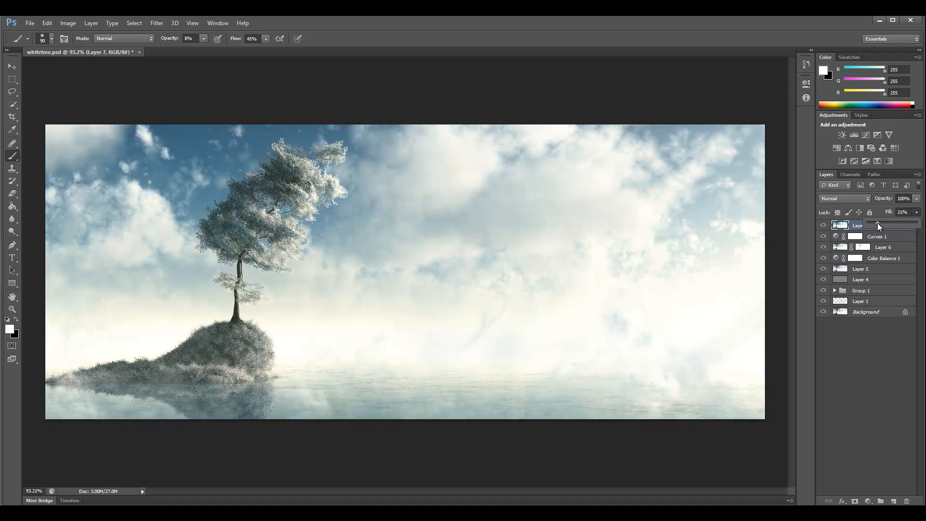
click(901, 236)
click(902, 226)
Step: Add a Curves adjustment layer above Layer 7 and move its RGB white point fully to the shadow end, blowing the image out to white
click(868, 501)
click(873, 349)
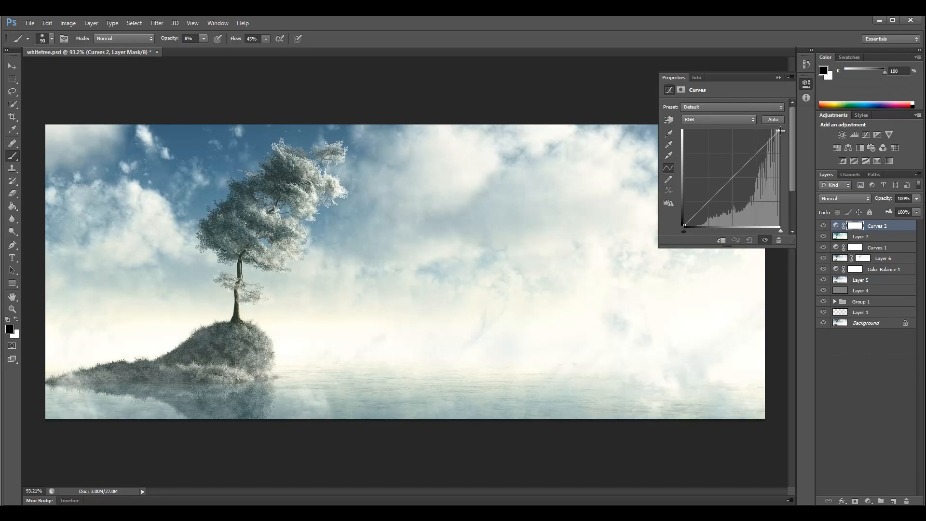
drag(779, 130, 681, 125)
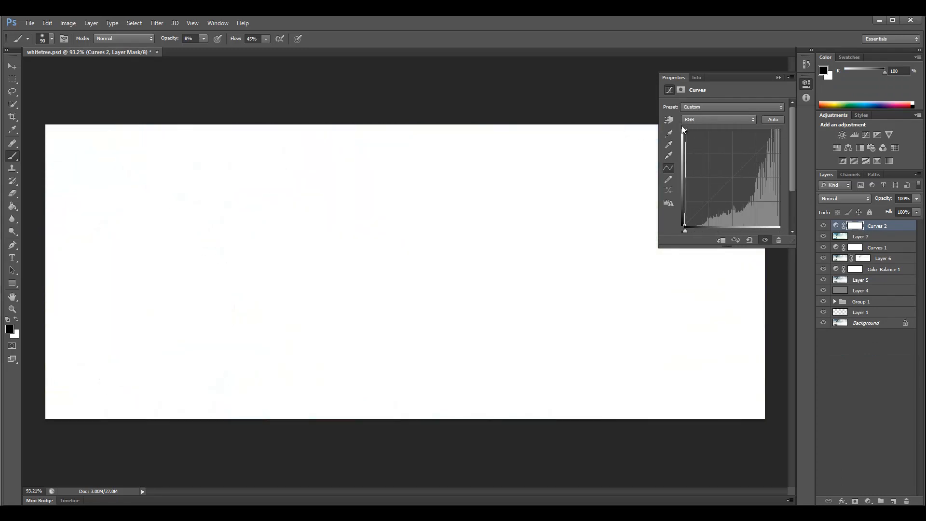
Step: Fill a rectangle of about 1534 x 591 pt inside the image edges with black on the Curves 2 mask, then deselect
click(12, 79)
drag(63, 138, 743, 403)
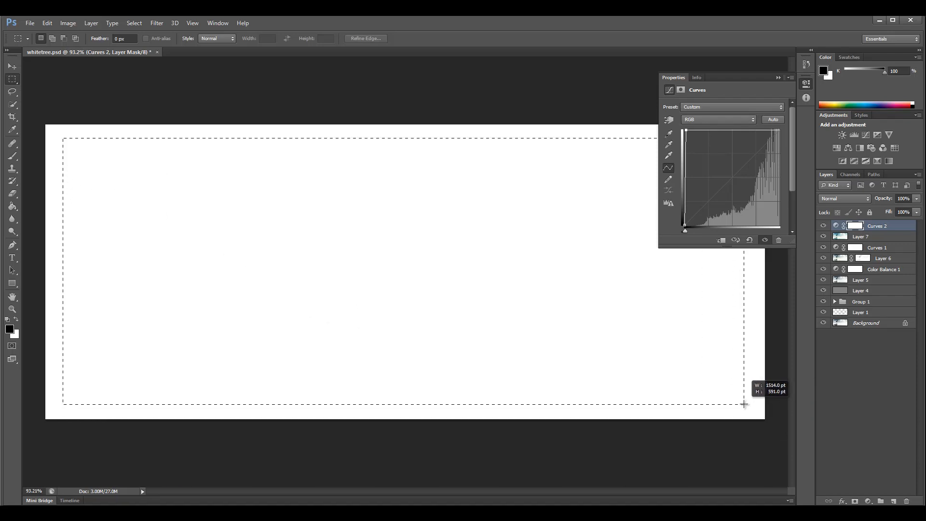
click(12, 206)
click(158, 256)
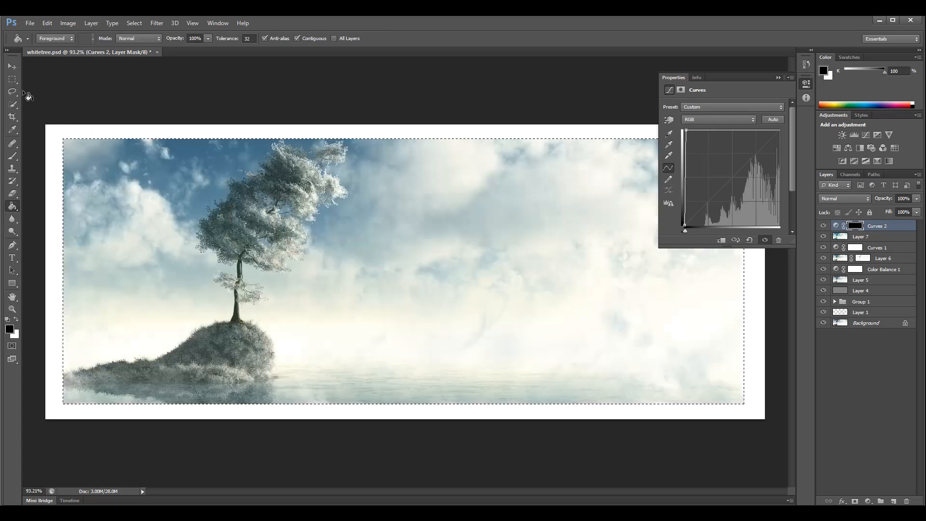
click(13, 79)
click(215, 165)
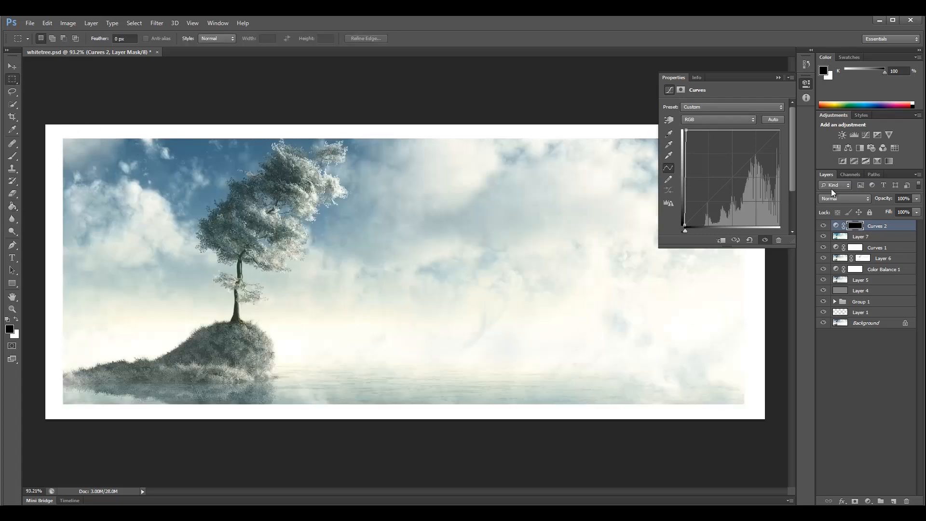
Step: Feather the Curves 2 mask by about 15.7 px, set the layer's blending to Soft Light, and collapse its settings
click(680, 90)
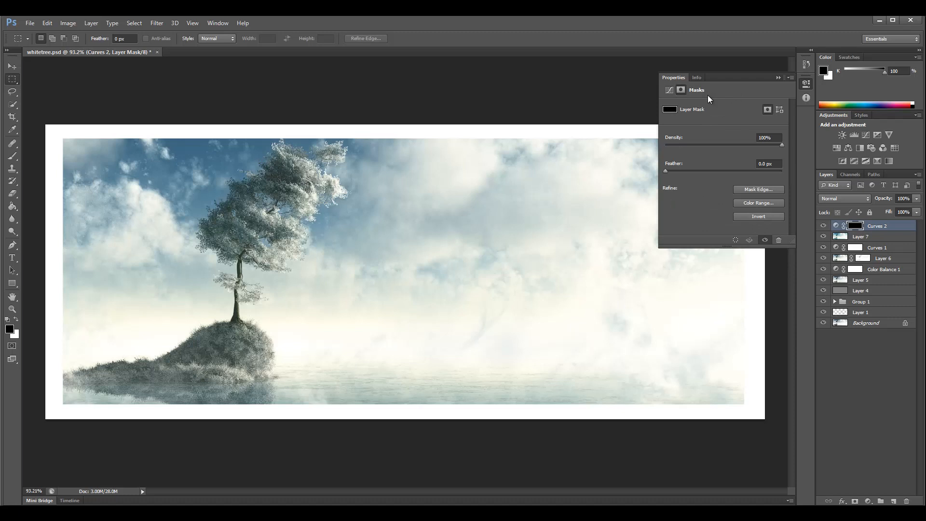
drag(665, 170, 713, 172)
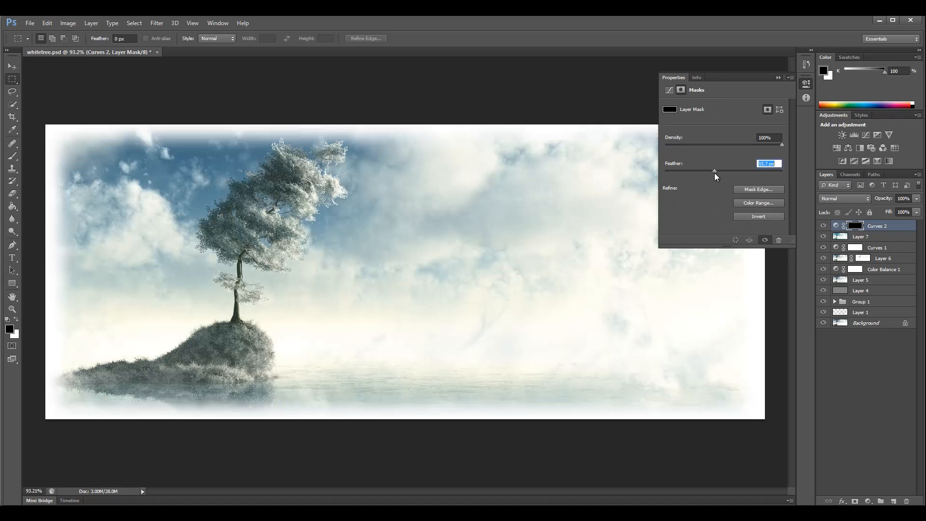
click(860, 200)
click(851, 334)
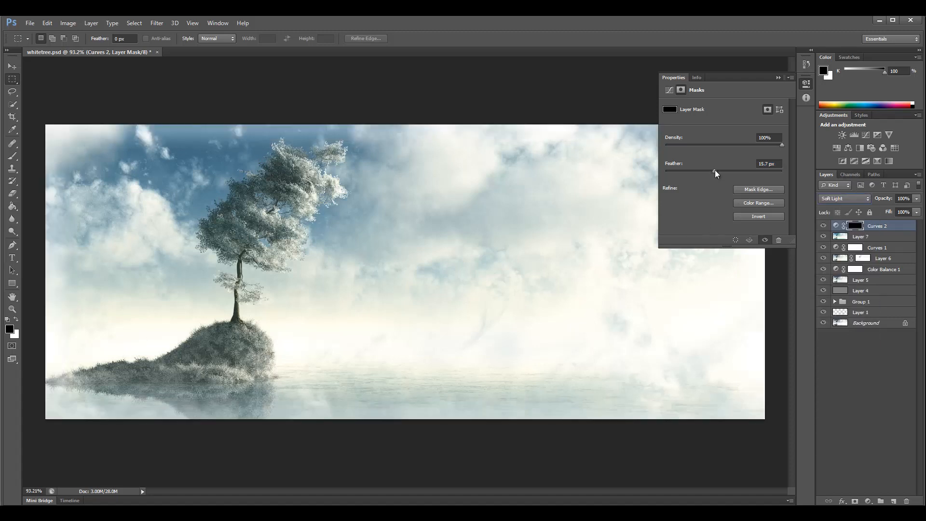
mouse_move(714, 170)
mouse_down()
mouse_move(741, 170)
mouse_move(675, 170)
mouse_move(714, 172)
mouse_up()
click(805, 83)
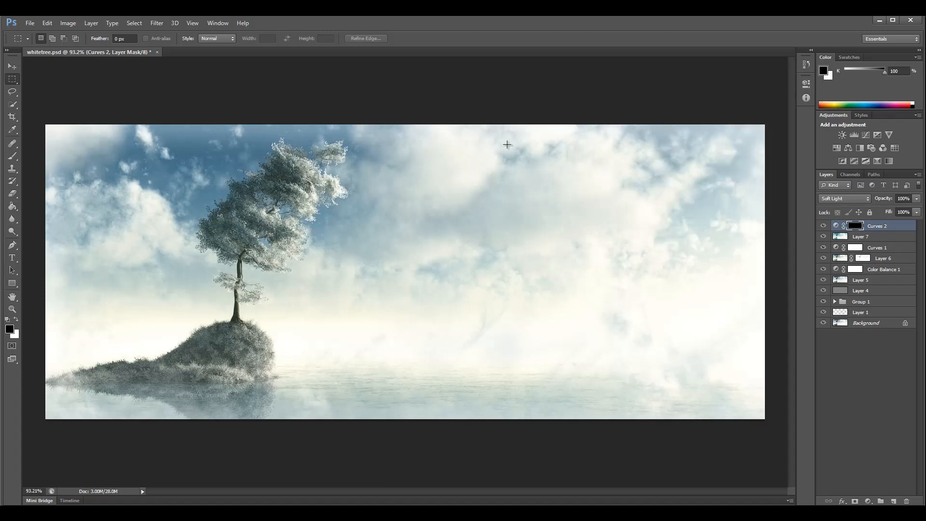